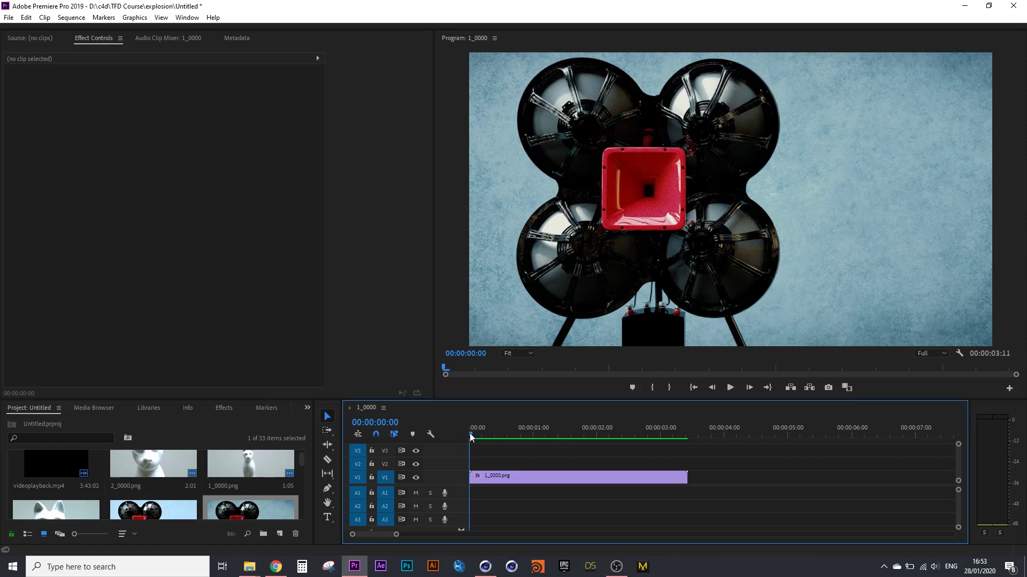
Scrub the smoke comp timeline back and forth to preview different frames.
{"action": "mouse_move", "coordinate": [473, 437]}
{"action": "left_mouse_down"}
{"action": "mouse_move", "coordinate": [623, 441]}
{"action": "mouse_move", "coordinate": [667, 456]}
{"action": "left_mouse_up"}
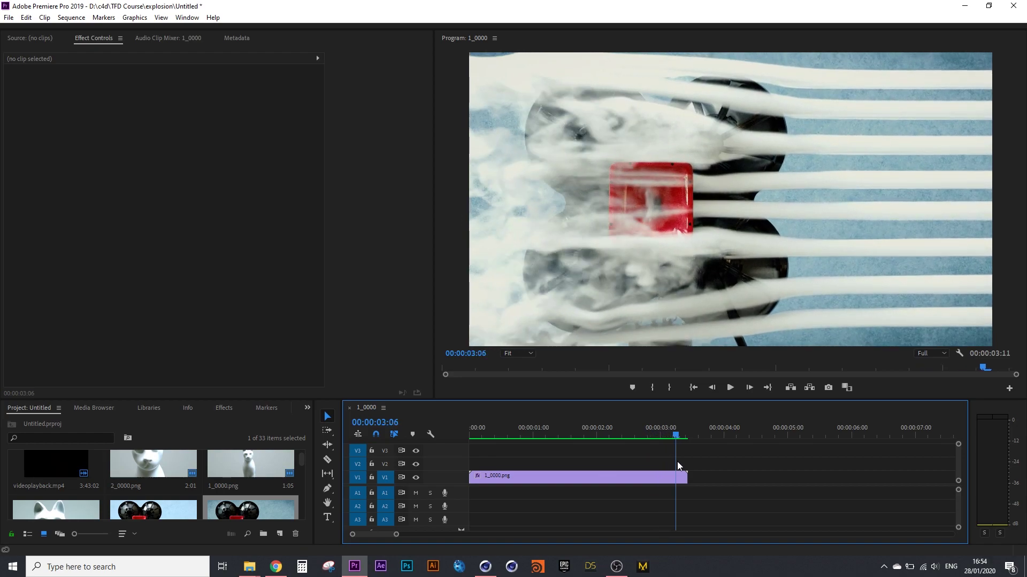
{"action": "left_click_drag", "start_coordinate": [666, 456], "coordinate": [556, 445]}
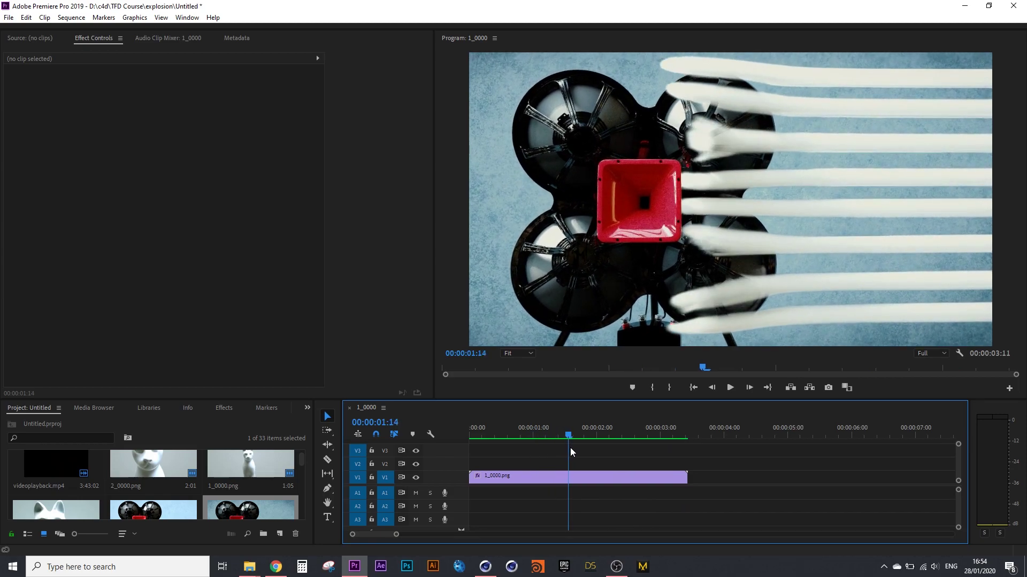
{"action": "mouse_move", "coordinate": [556, 446]}
{"action": "left_mouse_down"}
{"action": "mouse_move", "coordinate": [613, 453]}
{"action": "mouse_move", "coordinate": [555, 449]}
{"action": "left_mouse_up"}
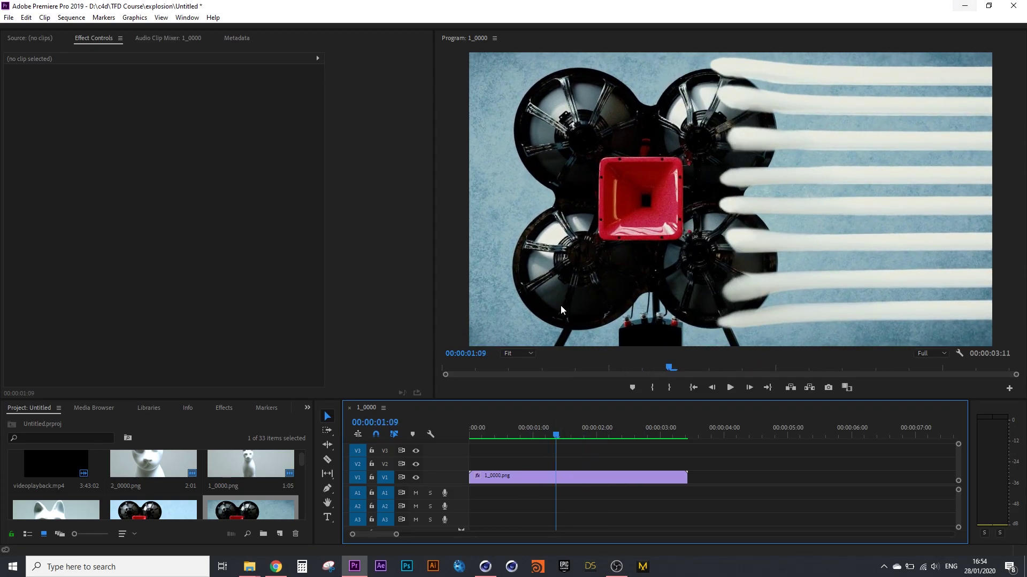
In Cinema 4D, inspect R18.obj's child objects, then select the merged R18.obj.2 model.
{"action": "left_click", "coordinate": [484, 567]}
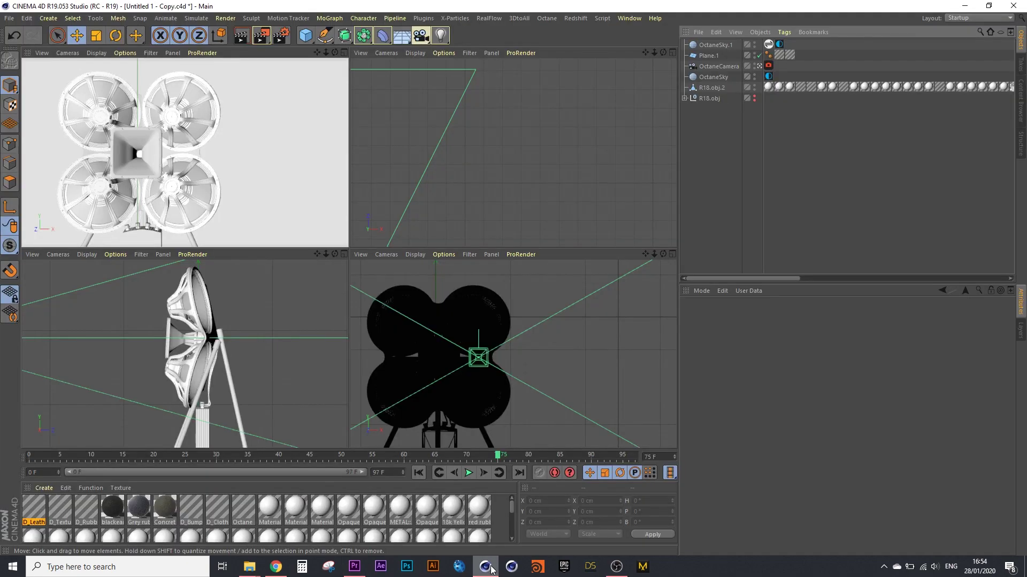
{"action": "left_click", "coordinate": [708, 98]}
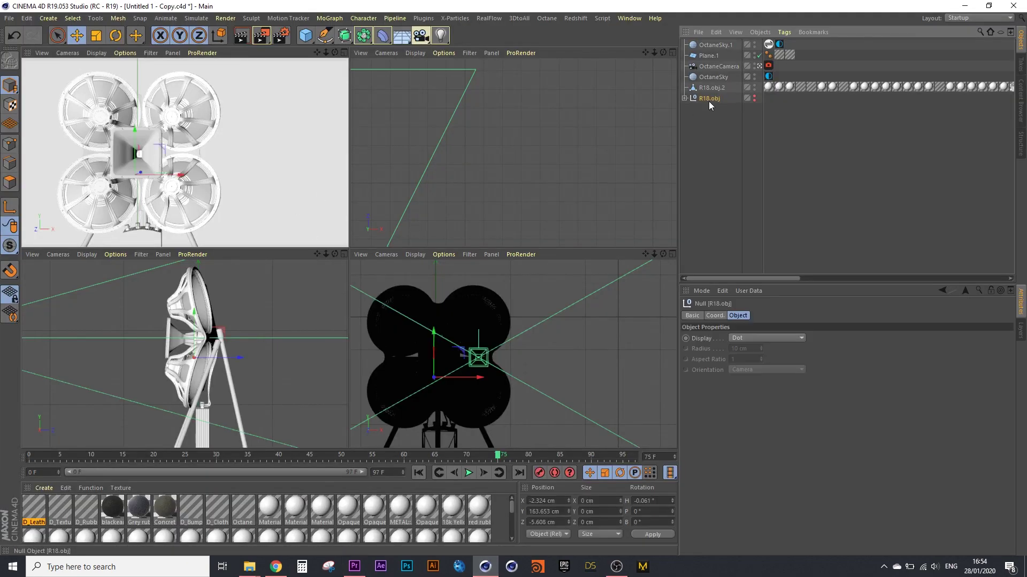
{"action": "left_click", "coordinate": [685, 98]}
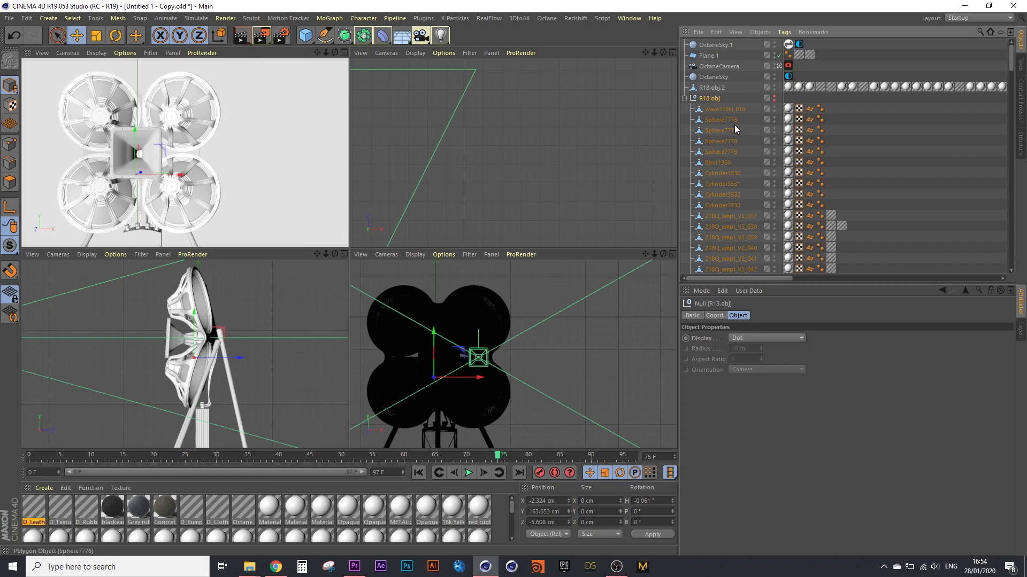
{"action": "scroll", "coordinate": [735, 125], "scroll_direction": "down", "scroll_amount": 10}
{"action": "scroll", "coordinate": [733, 132], "scroll_direction": "down", "scroll_amount": 10}
{"action": "left_click", "coordinate": [721, 266], "text": "shift"}
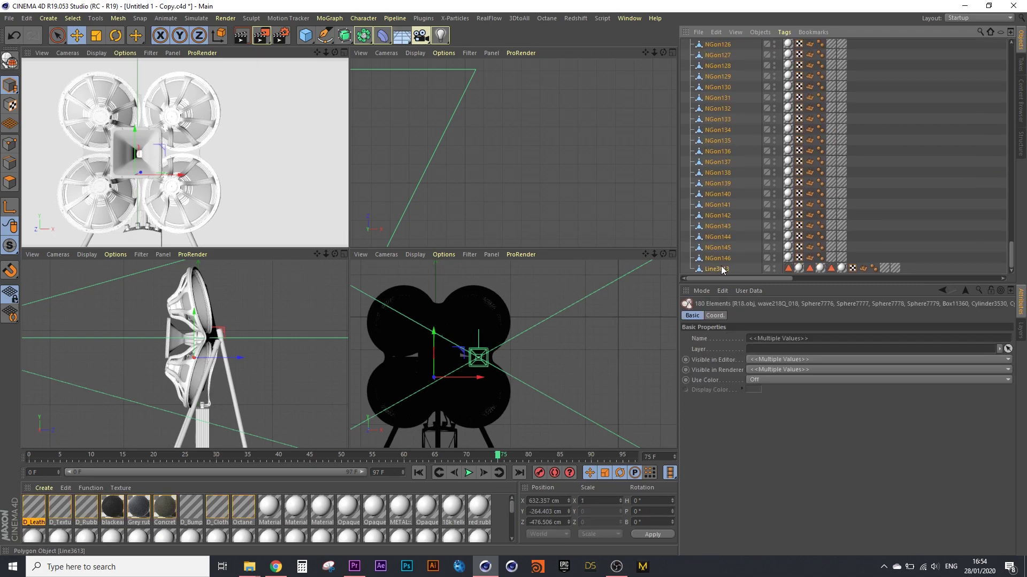
{"action": "right_click", "coordinate": [721, 265]}
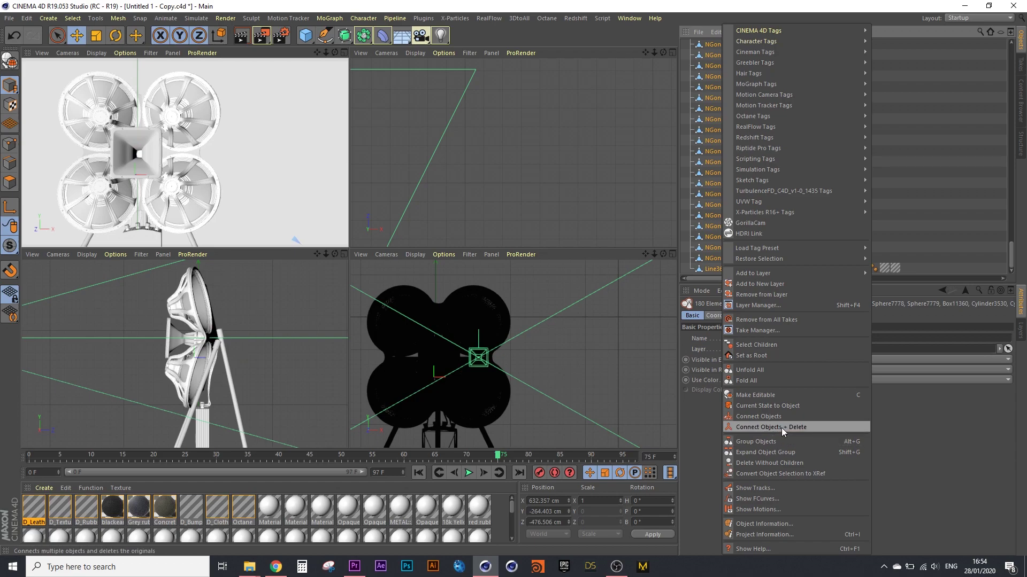
{"action": "left_click", "coordinate": [1010, 252]}
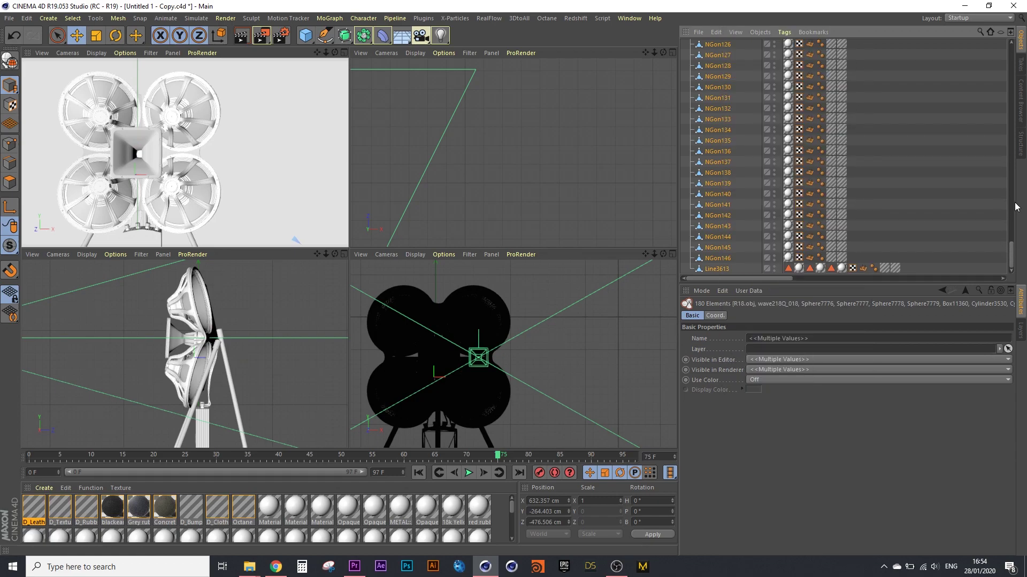
{"action": "left_click_drag", "start_coordinate": [1013, 252], "coordinate": [1014, 50]}
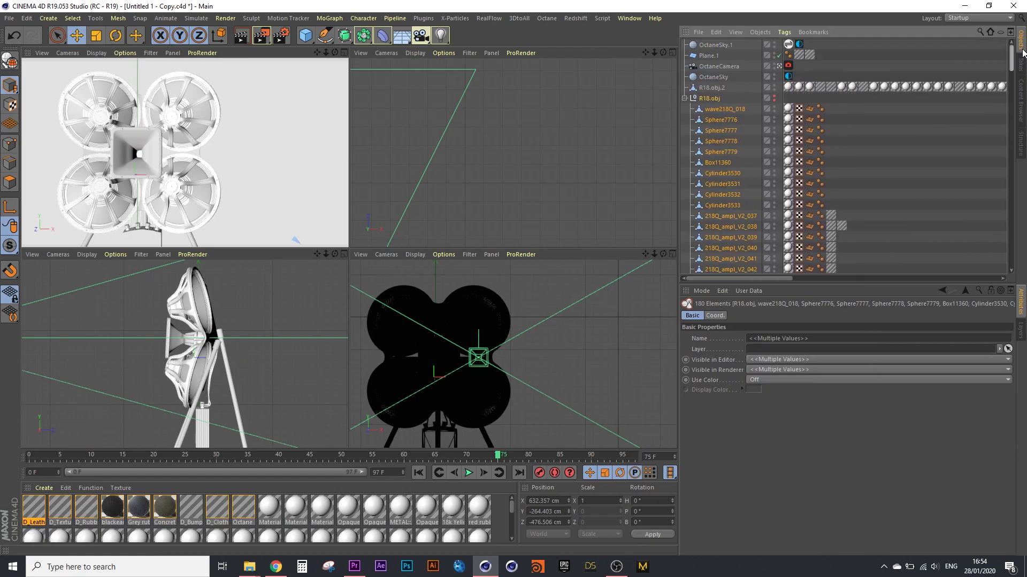
{"action": "left_click", "coordinate": [686, 98]}
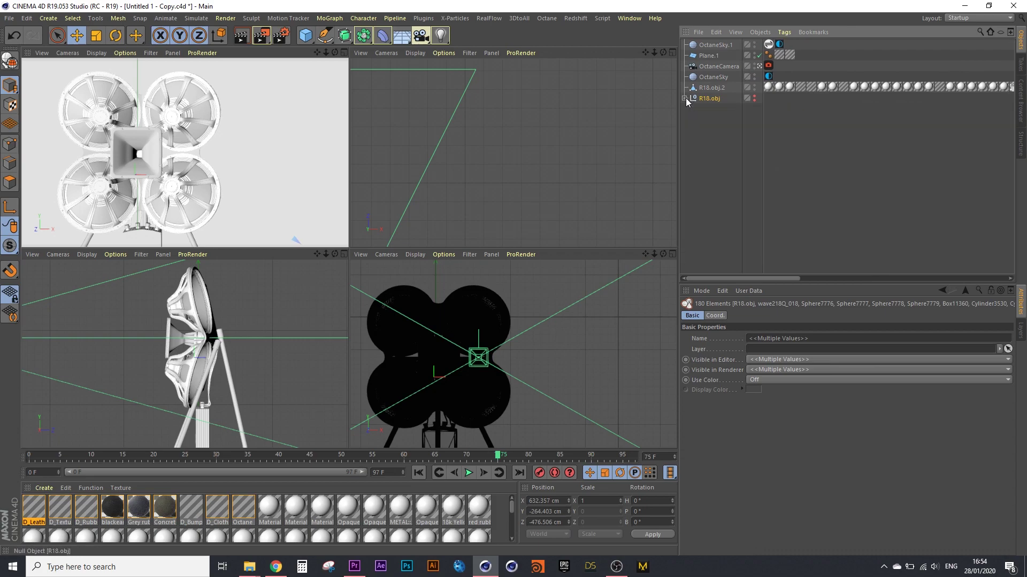
{"action": "left_click", "coordinate": [714, 88]}
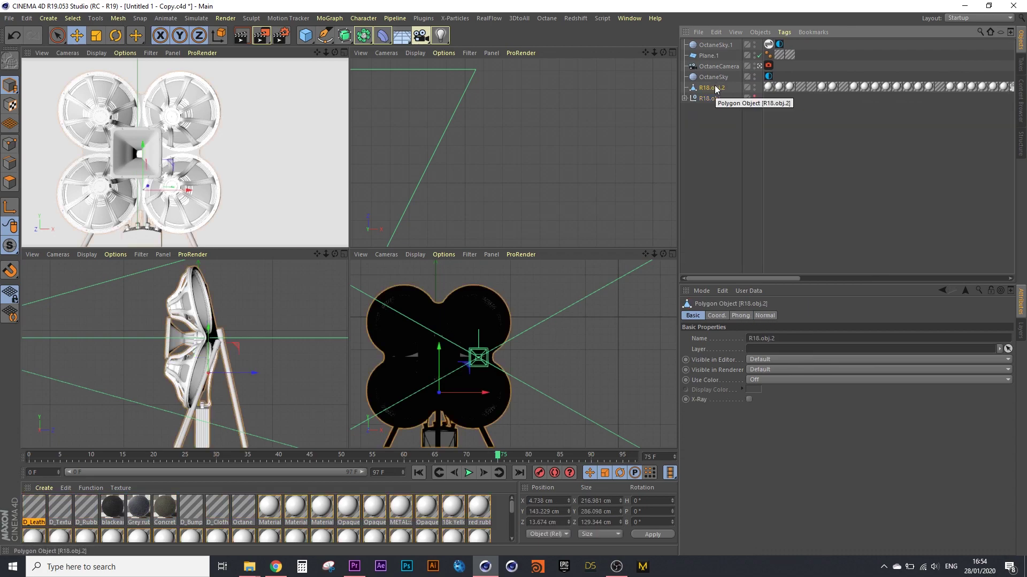
Add a TurbulenceFD Emitter tag to R18.obj.2 with Collision Object enabled.
{"action": "right_click", "coordinate": [715, 88]}
{"action": "mouse_move", "coordinate": [775, 191]}
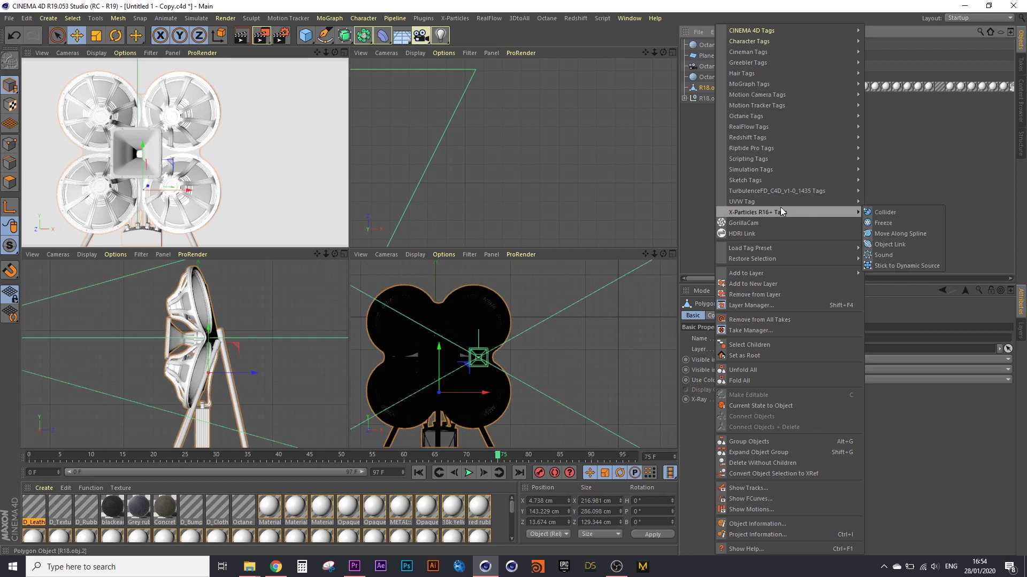
{"action": "left_click", "coordinate": [899, 191]}
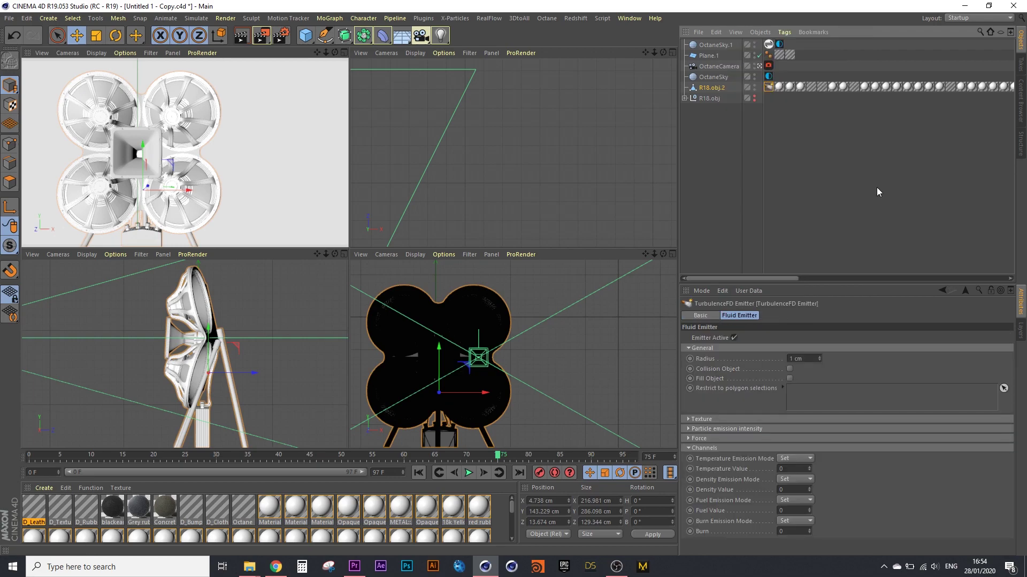
{"action": "left_click", "coordinate": [790, 369]}
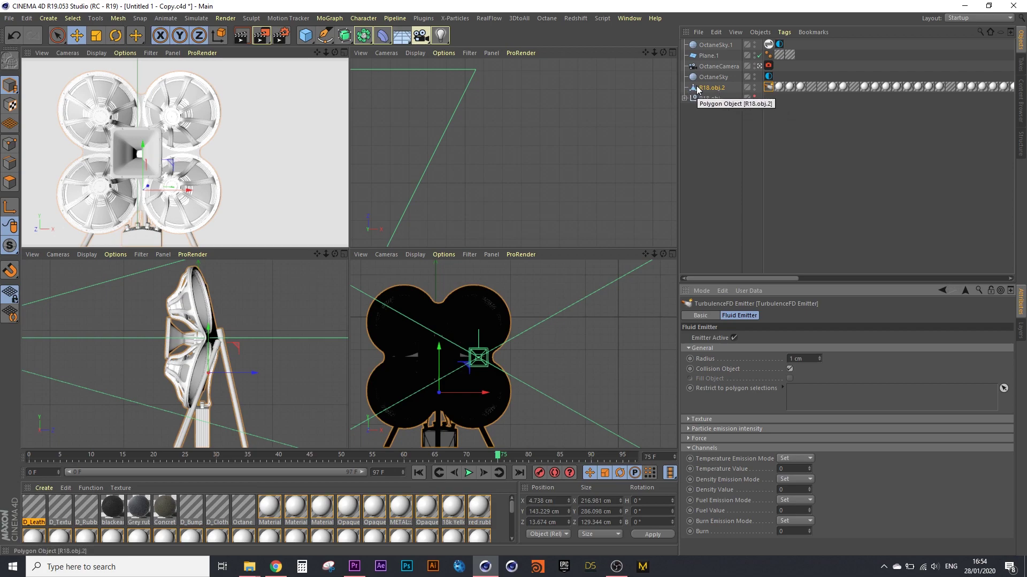
Toggle viewport visibility of R18.obj.2 and R18.obj, leaving R18.obj hidden.
{"action": "left_click", "coordinate": [754, 86]}
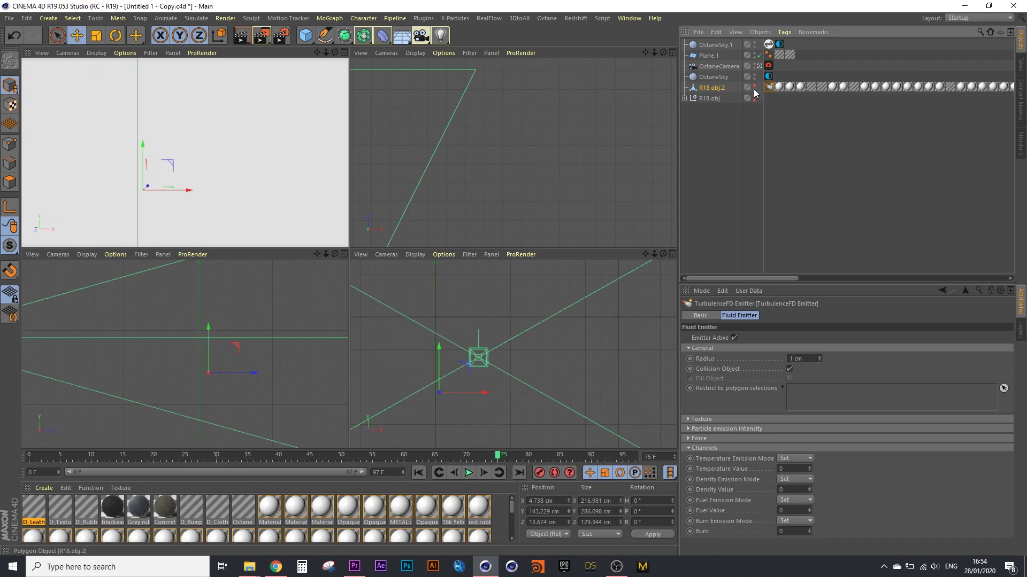
{"action": "left_click", "coordinate": [753, 97]}
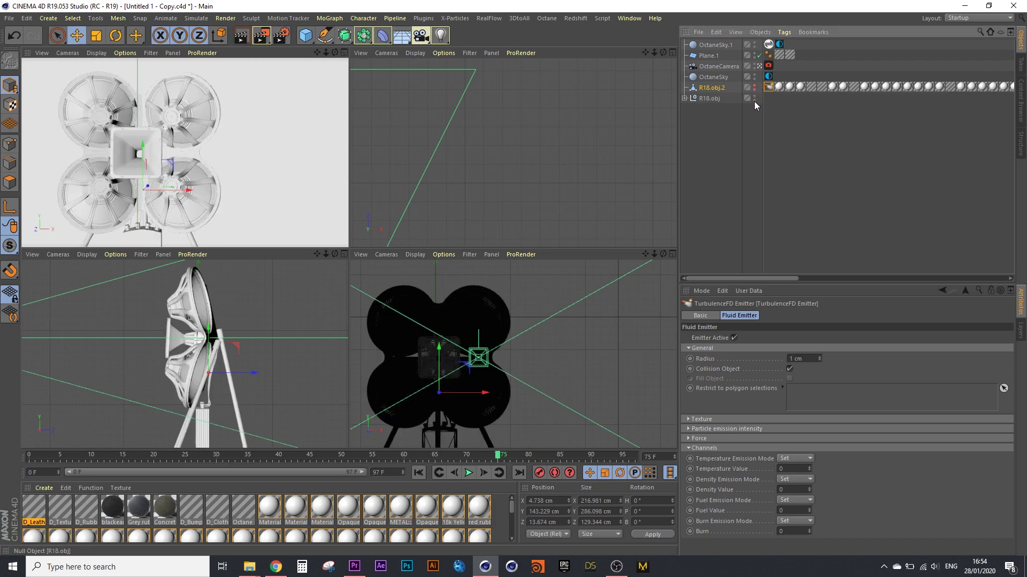
{"action": "left_click", "coordinate": [754, 86]}
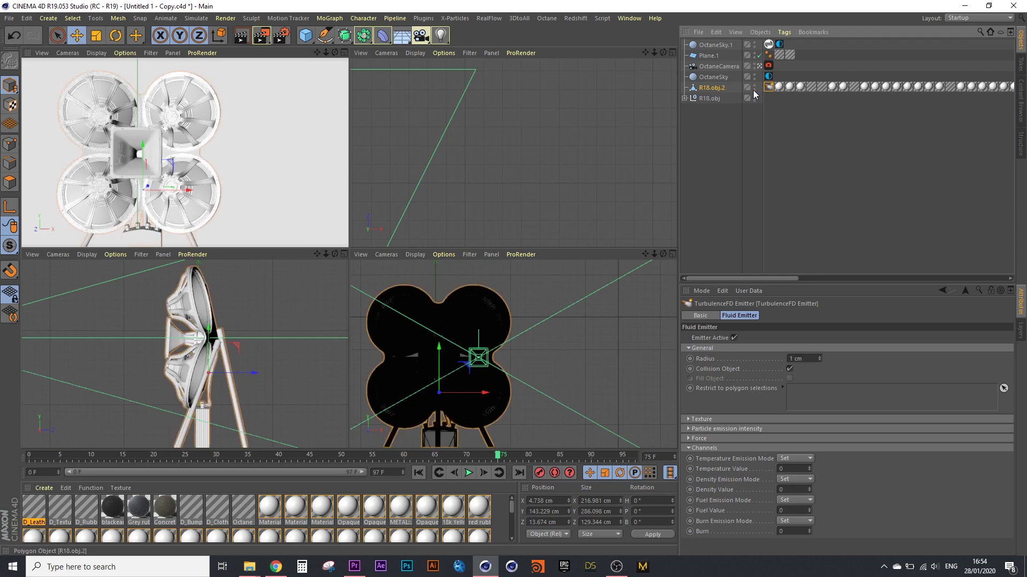
{"action": "left_click", "coordinate": [755, 97]}
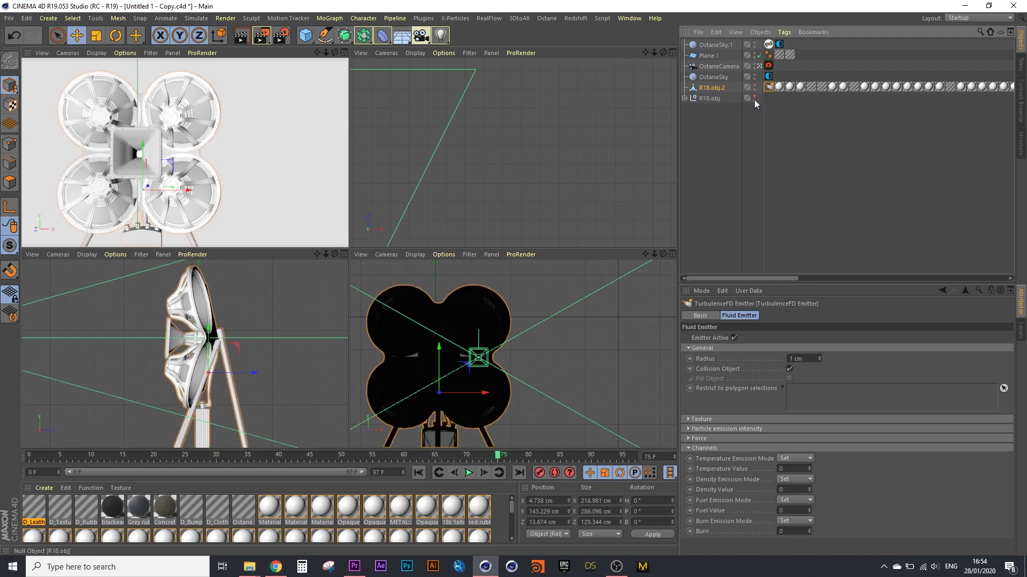
Add a TurbulenceFD Container to the scene from the Plugins menu.
{"action": "left_click", "coordinate": [714, 122]}
{"action": "left_click", "coordinate": [713, 88]}
{"action": "left_click", "coordinate": [425, 19]}
{"action": "mouse_move", "coordinate": [466, 135]}
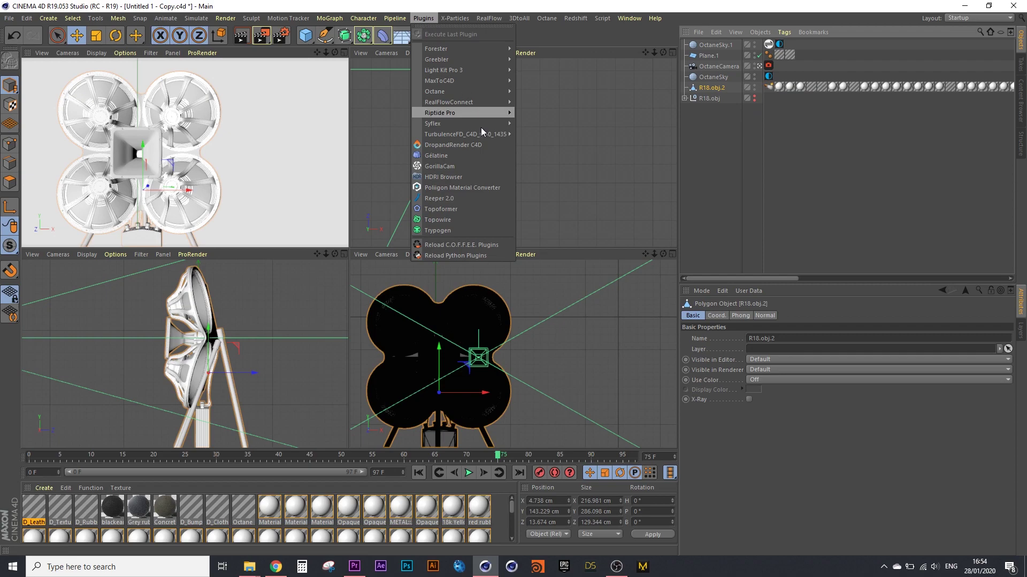
{"action": "left_click", "coordinate": [550, 139]}
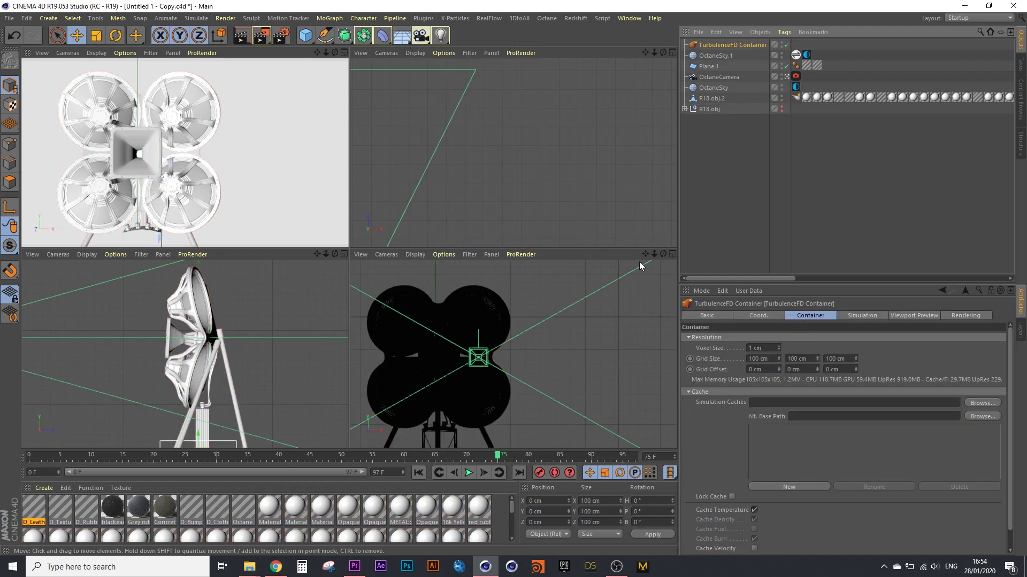
Set the container's Voxel Size to 3 cm.
{"action": "mouse_move", "coordinate": [653, 255]}
{"action": "left_mouse_down"}
{"action": "mouse_move", "coordinate": [642, 261]}
{"action": "mouse_move", "coordinate": [654, 257]}
{"action": "left_mouse_up"}
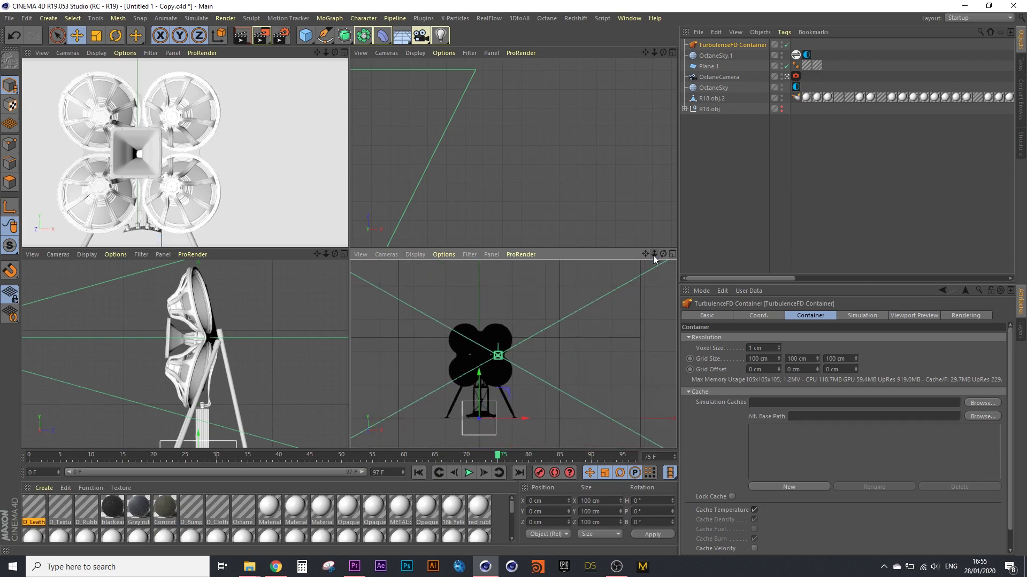
{"action": "left_click_drag", "start_coordinate": [324, 253], "coordinate": [327, 255]}
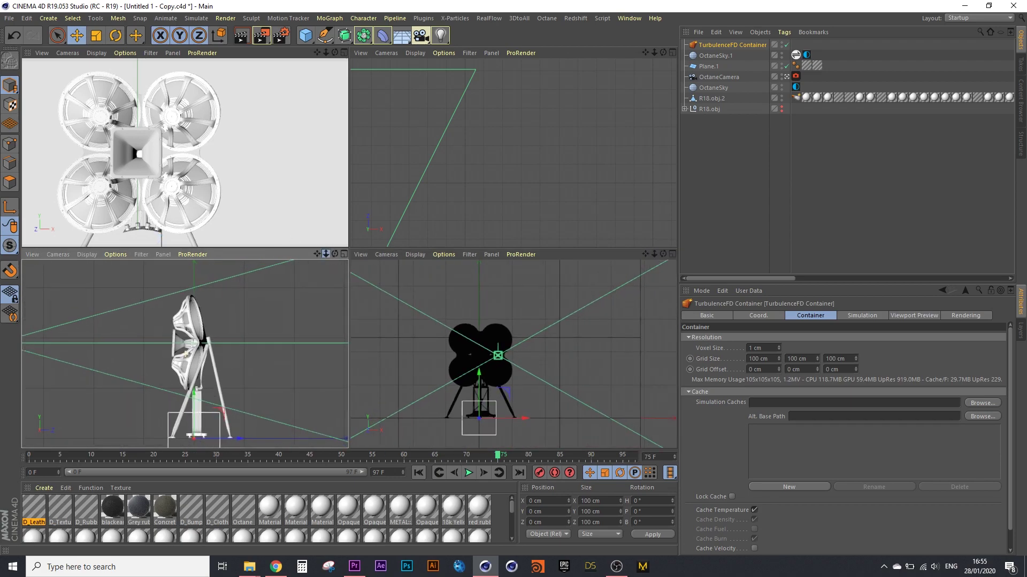
{"action": "left_click", "coordinate": [766, 348]}
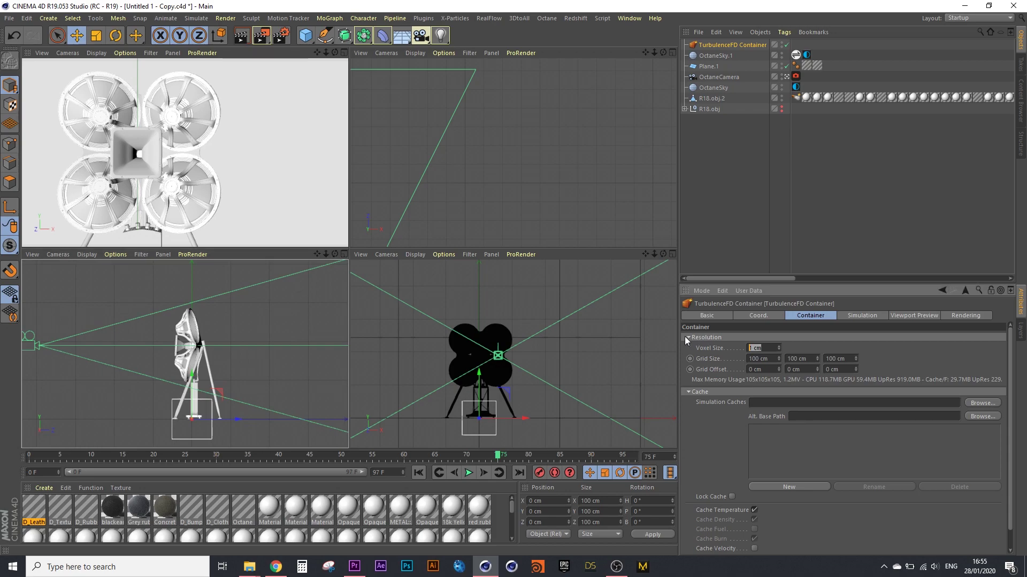
{"action": "type", "text": "3"}
{"action": "key", "text": "Return"}
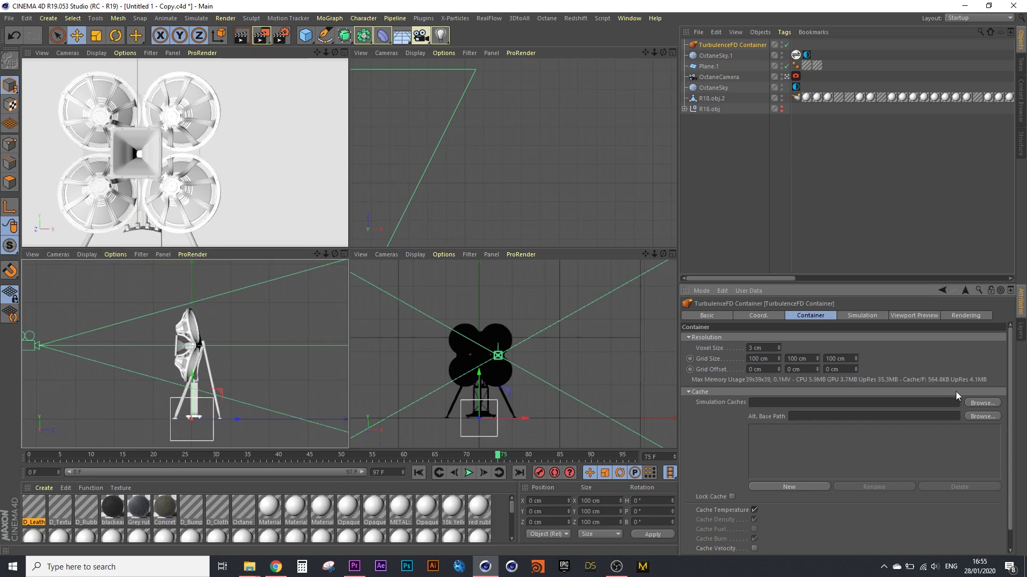
Create a csh2 folder inside tunnel and select it as the simulation cache folder.
{"action": "left_click", "coordinate": [981, 403]}
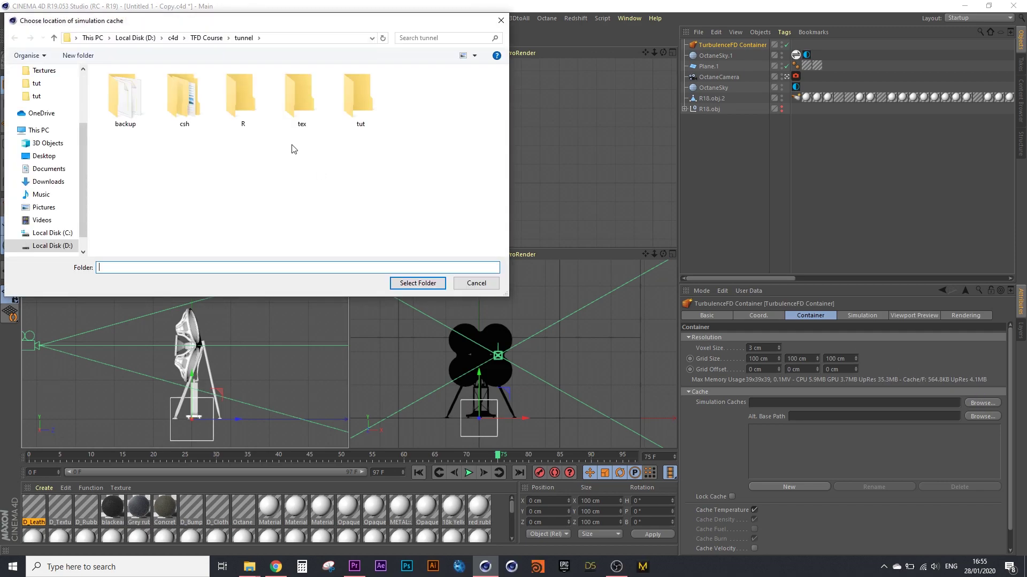
{"action": "right_click", "coordinate": [246, 178]}
{"action": "mouse_move", "coordinate": [274, 288]}
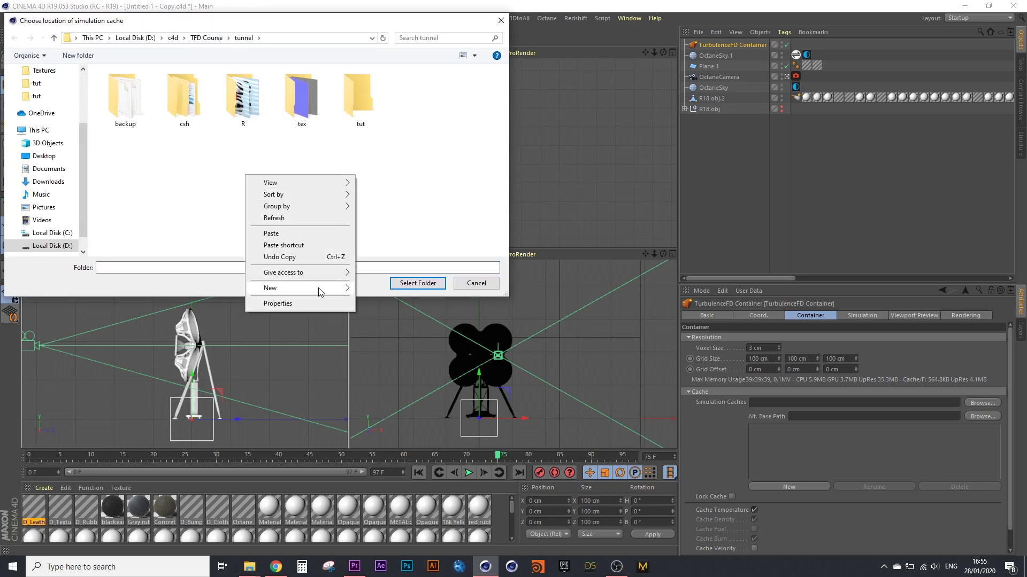
{"action": "left_click", "coordinate": [385, 289]}
{"action": "type", "text": "csh"}
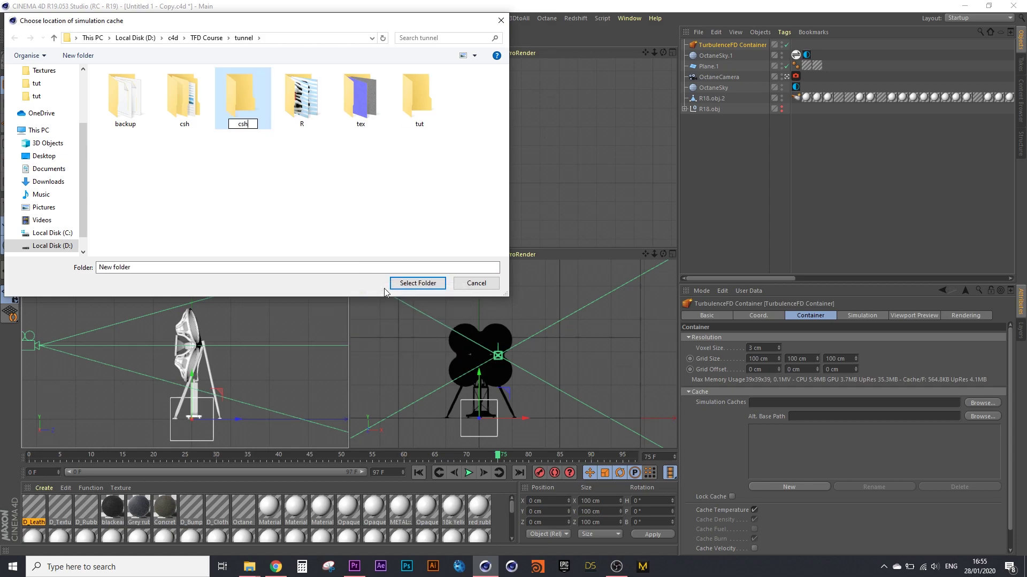
{"action": "type", "text": "2"}
{"action": "key", "text": "Return"}
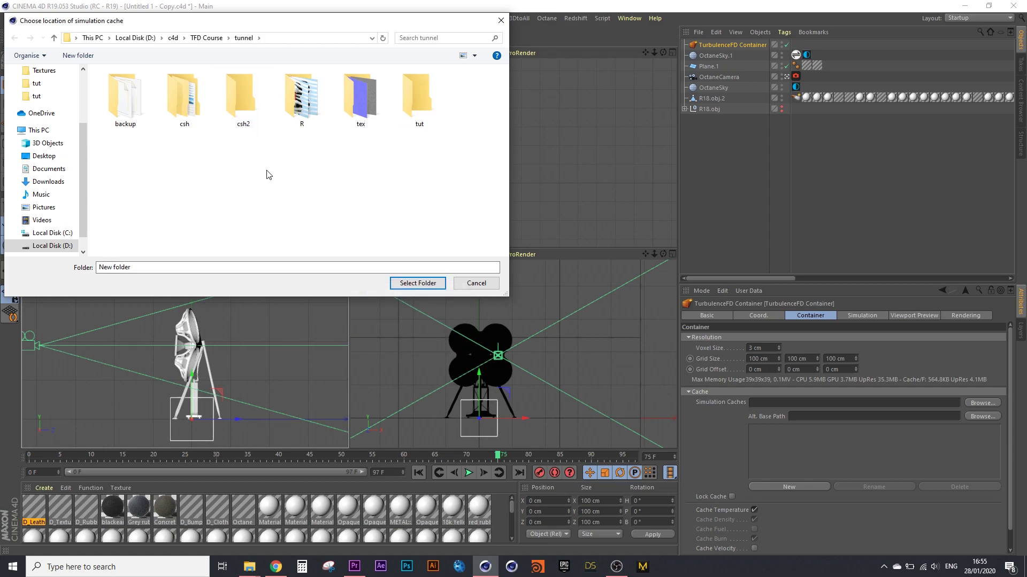
{"action": "left_click", "coordinate": [418, 283]}
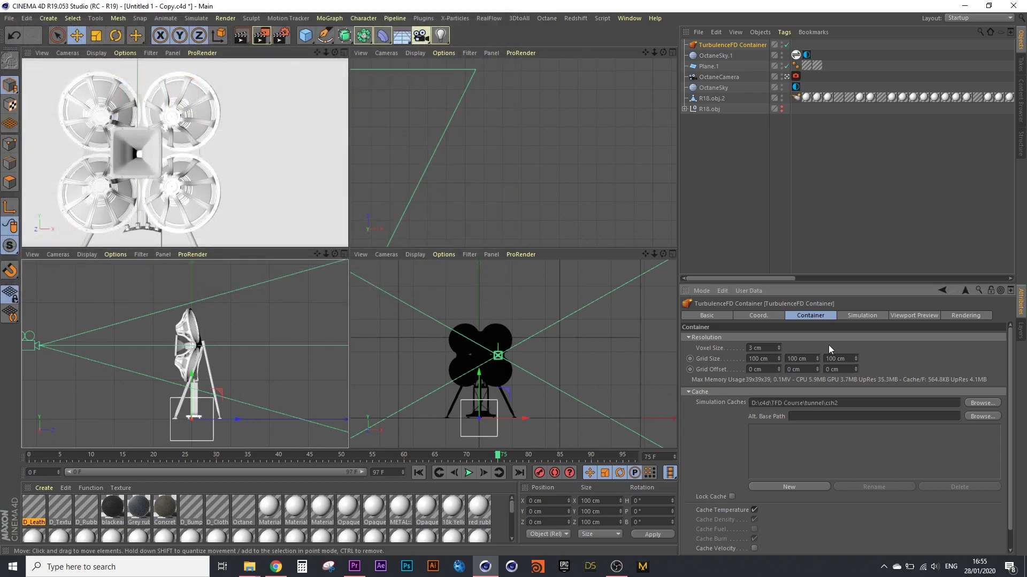
Set the Solver Frame Sub-Steps Limit to 3 in the container's Simulation settings.
{"action": "left_click", "coordinate": [860, 317]}
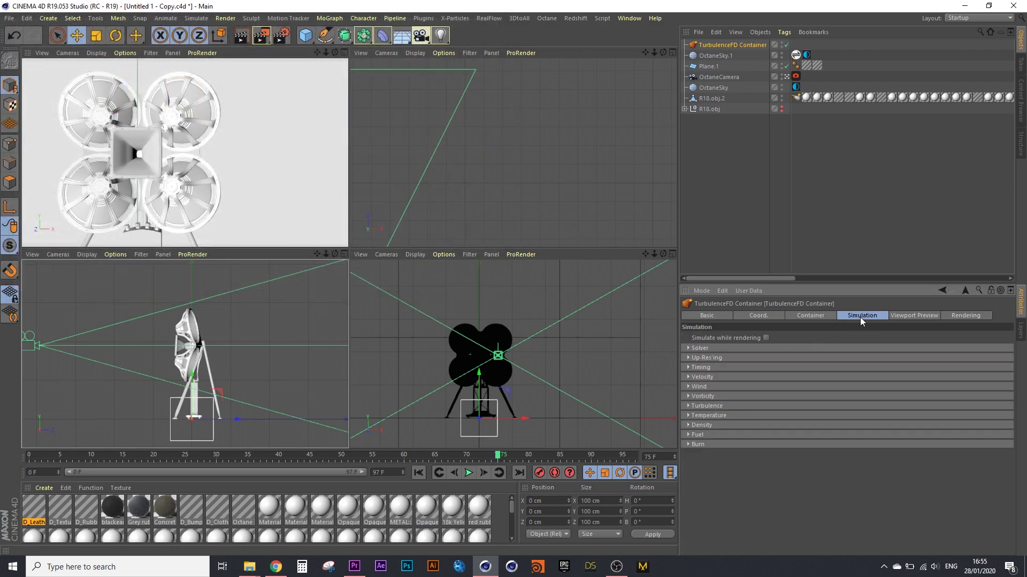
{"action": "left_click", "coordinate": [691, 348]}
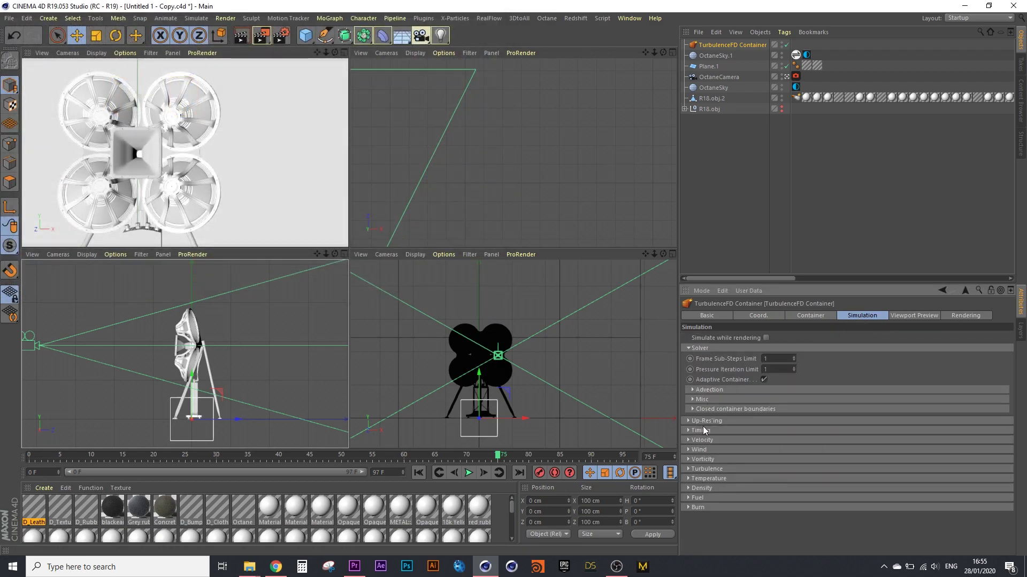
{"action": "left_click", "coordinate": [704, 411]}
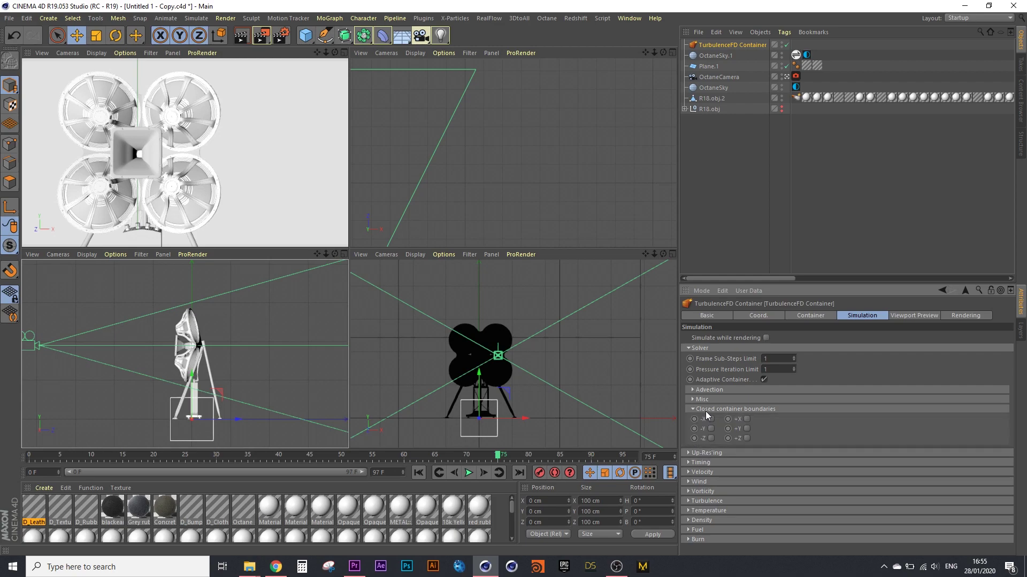
{"action": "left_click", "coordinate": [707, 410]}
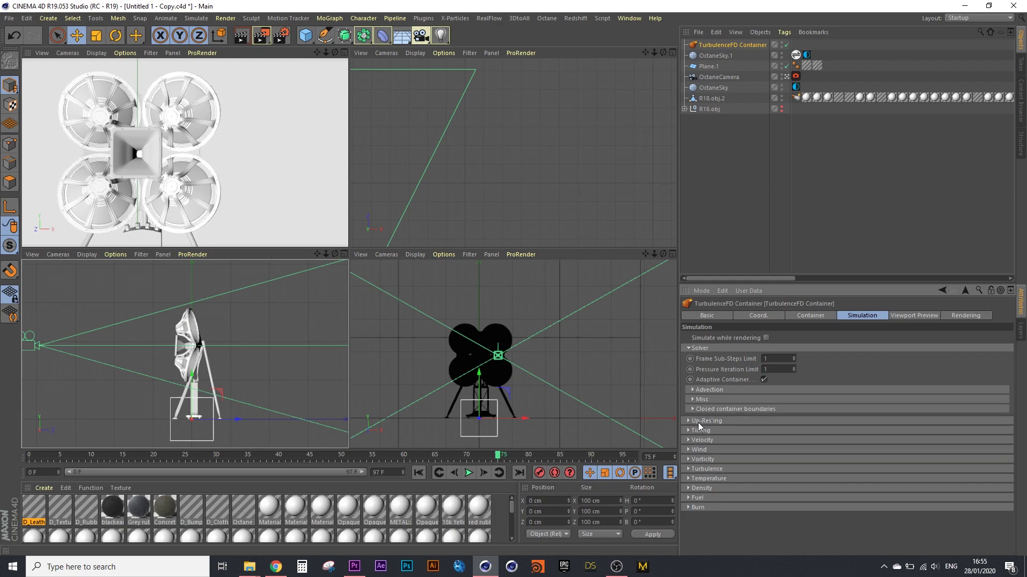
{"action": "left_click", "coordinate": [699, 421]}
{"action": "left_click", "coordinate": [698, 419]}
{"action": "left_click", "coordinate": [769, 360]}
{"action": "left_click", "coordinate": [690, 349]}
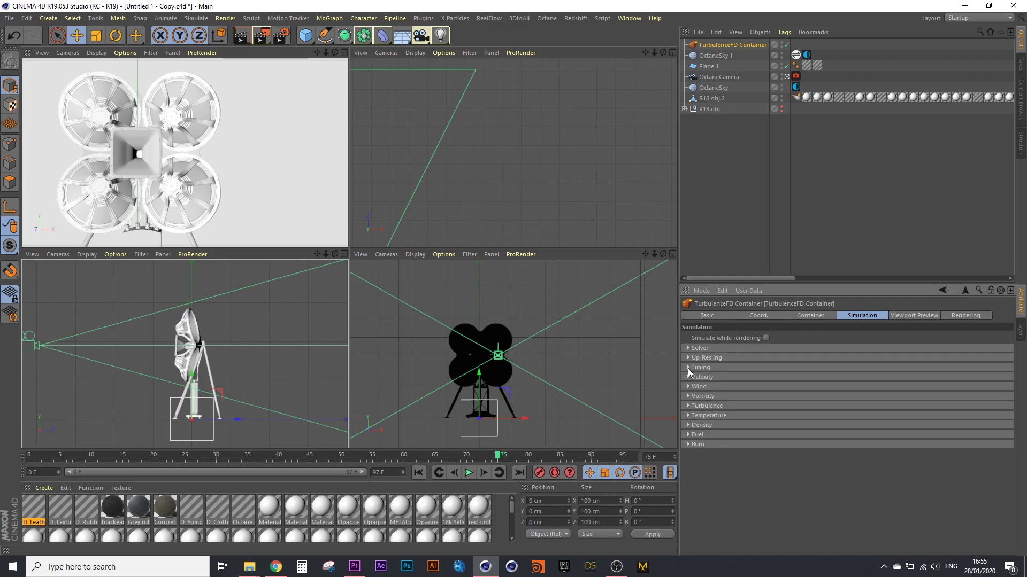
Set the Timing Time Scale to 120 %.
{"action": "left_click", "coordinate": [688, 368]}
{"action": "left_click_drag", "start_coordinate": [817, 378], "coordinate": [819, 378]}
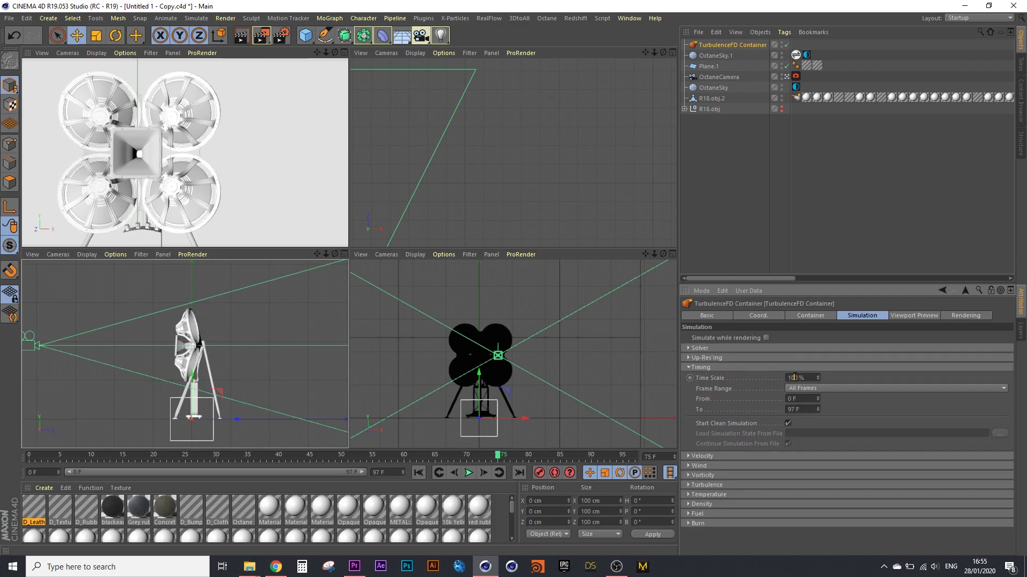
{"action": "left_click", "coordinate": [791, 378]}
{"action": "type", "text": "120"}
{"action": "key", "text": "Return"}
{"action": "left_click", "coordinate": [689, 368]}
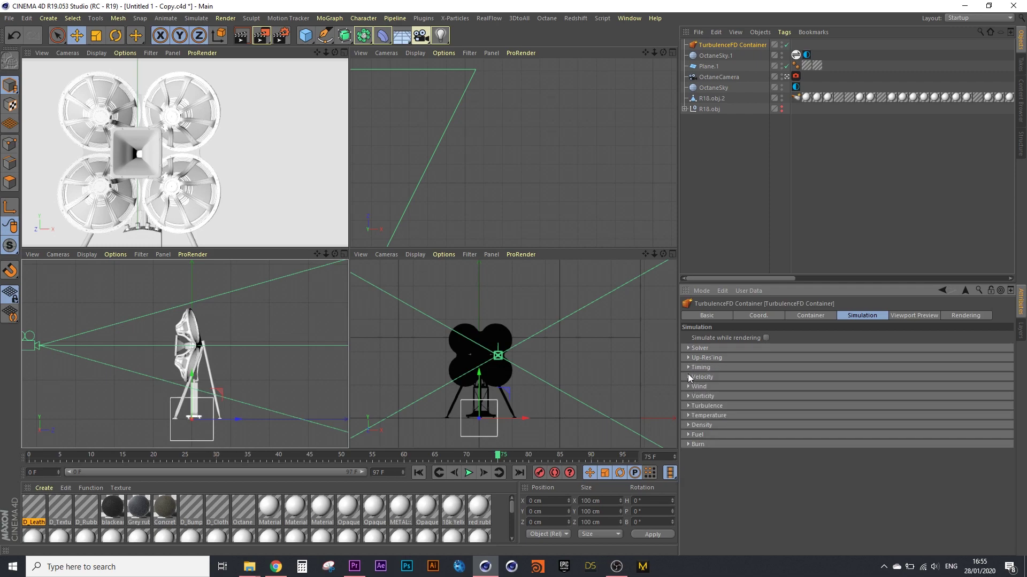
Set Temperature Cooling to 65 % after reviewing the vorticity, turbulence and density sections.
{"action": "left_click", "coordinate": [687, 396]}
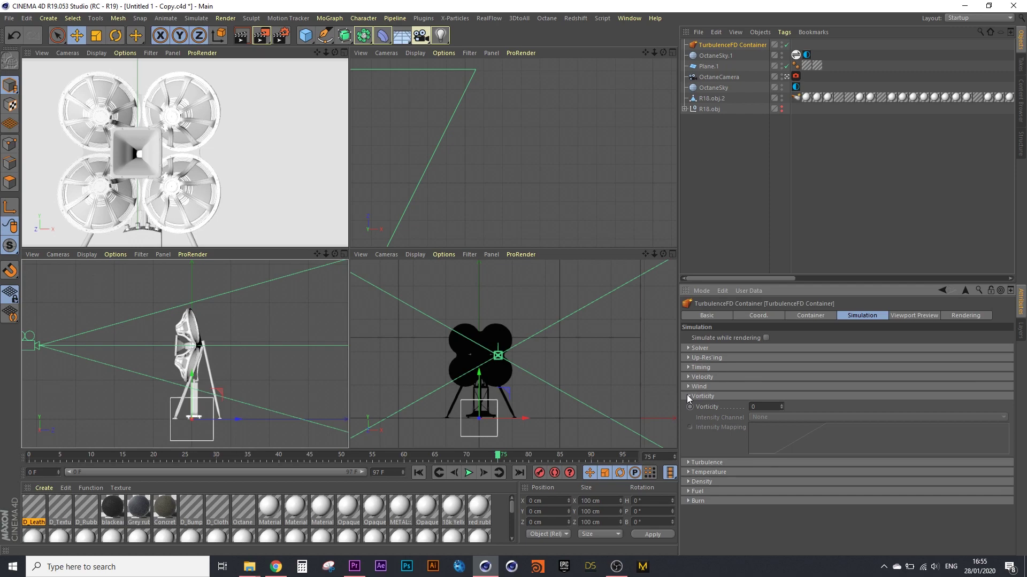
{"action": "left_click", "coordinate": [688, 396]}
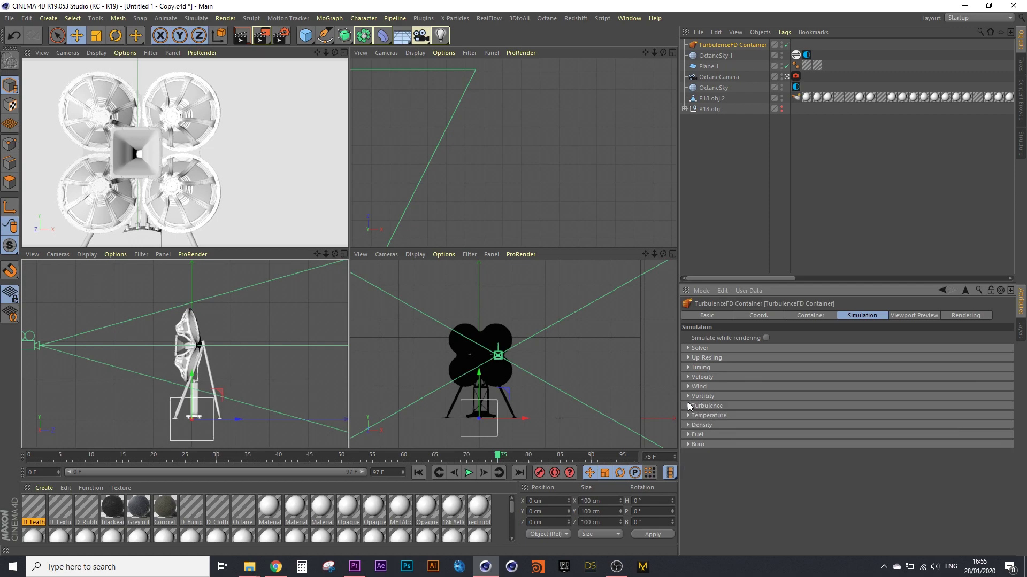
{"action": "left_click", "coordinate": [687, 406]}
{"action": "left_click", "coordinate": [688, 425]}
{"action": "left_click", "coordinate": [743, 434]}
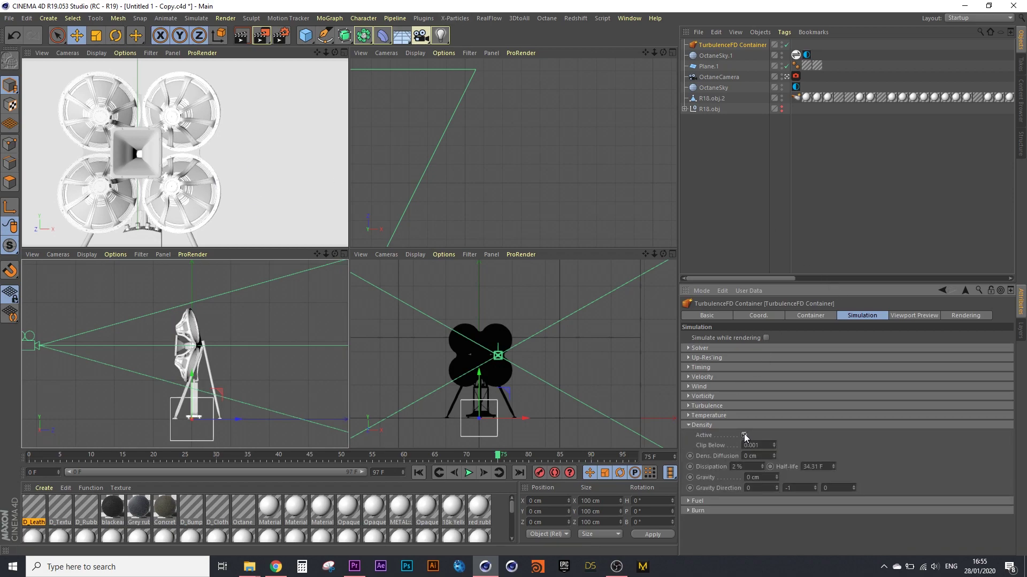
{"action": "left_click", "coordinate": [689, 415]}
{"action": "left_click", "coordinate": [726, 457]}
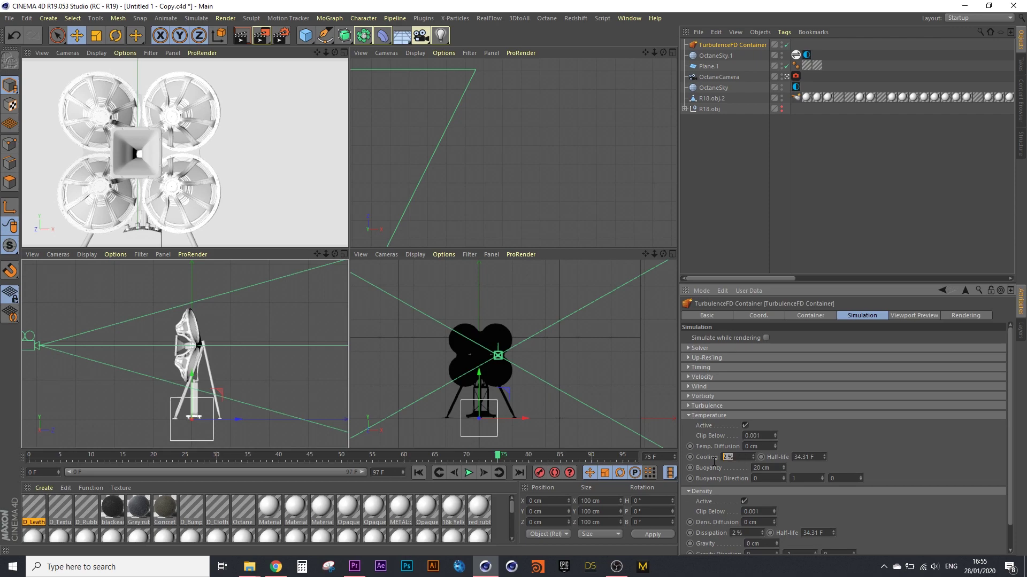
{"action": "type", "text": "65"}
{"action": "key", "text": "Return"}
{"action": "left_click", "coordinate": [687, 416]}
{"action": "key", "text": "Tab"}
{"action": "type", "text": "-1"}
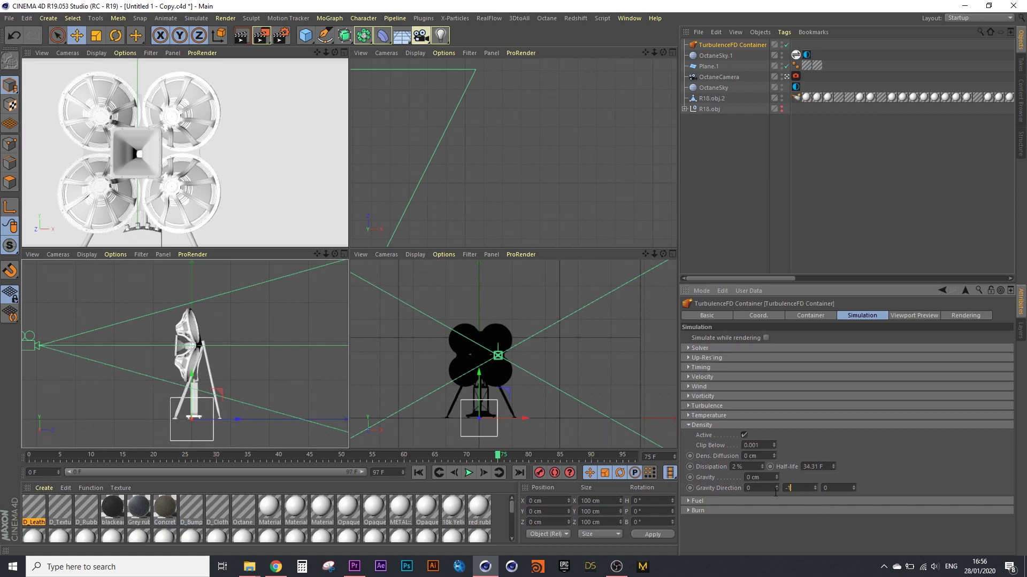
Zero the density gravity and its gravity direction components.
{"action": "key", "text": "Return"}
{"action": "left_click_drag", "start_coordinate": [761, 477], "coordinate": [735, 479]}
{"action": "left_click", "coordinate": [786, 487]}
{"action": "left_click", "coordinate": [845, 486]}
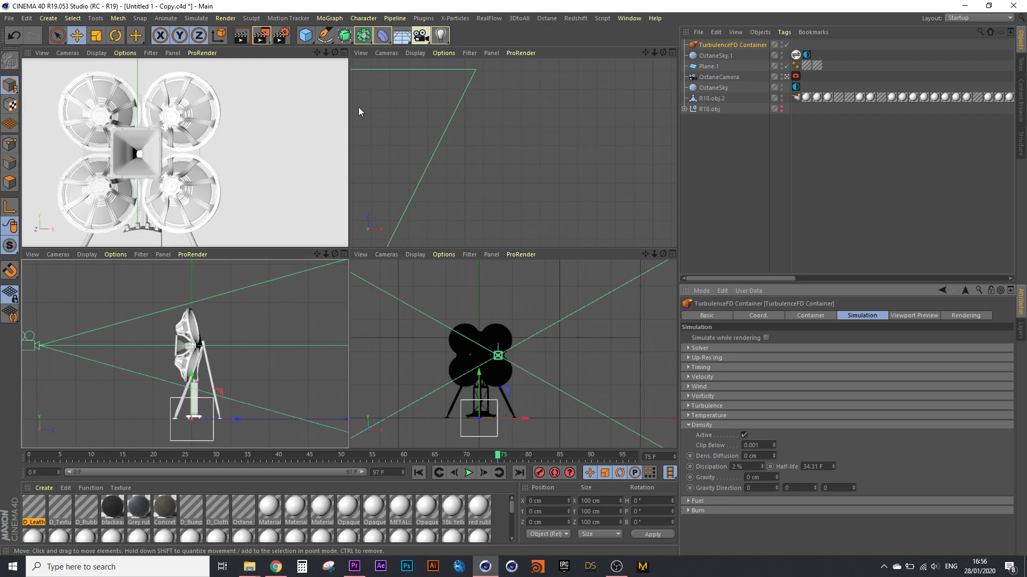
Add a sphere primitive and scale it down to a small size.
{"action": "left_click", "coordinate": [306, 36]}
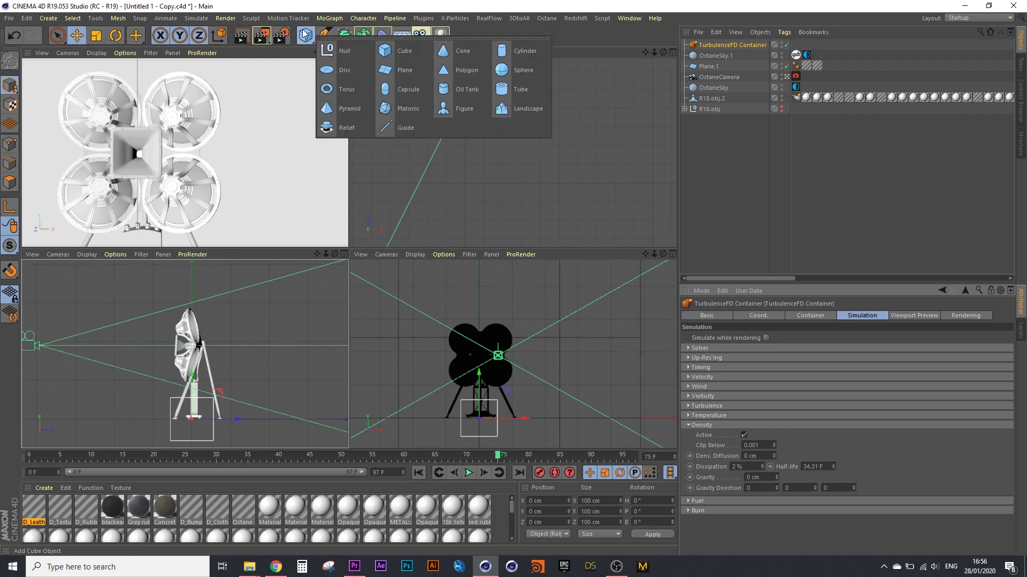
{"action": "left_click", "coordinate": [503, 71]}
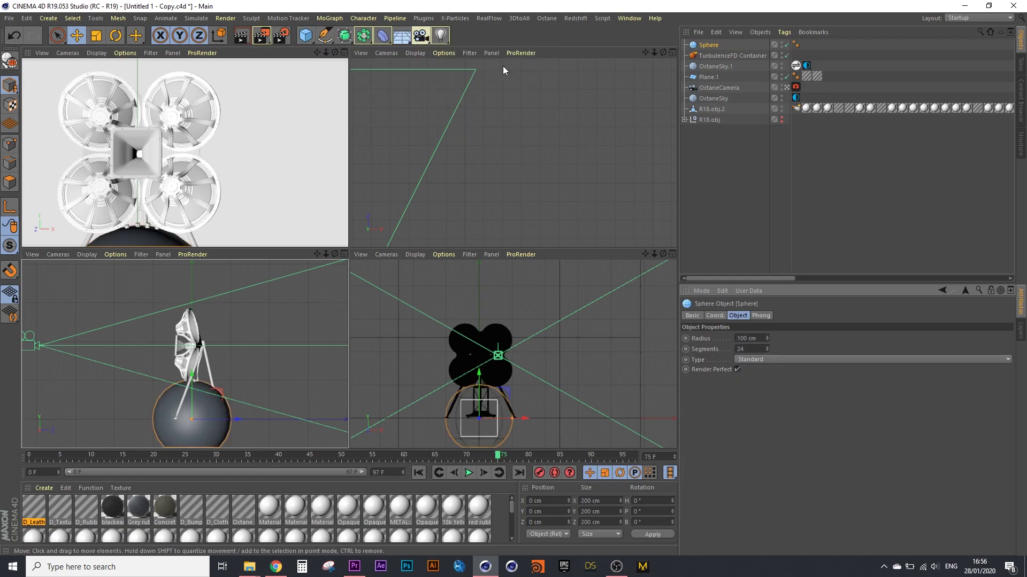
{"action": "left_click", "coordinate": [96, 35]}
{"action": "left_click_drag", "start_coordinate": [291, 315], "coordinate": [4, 360]}
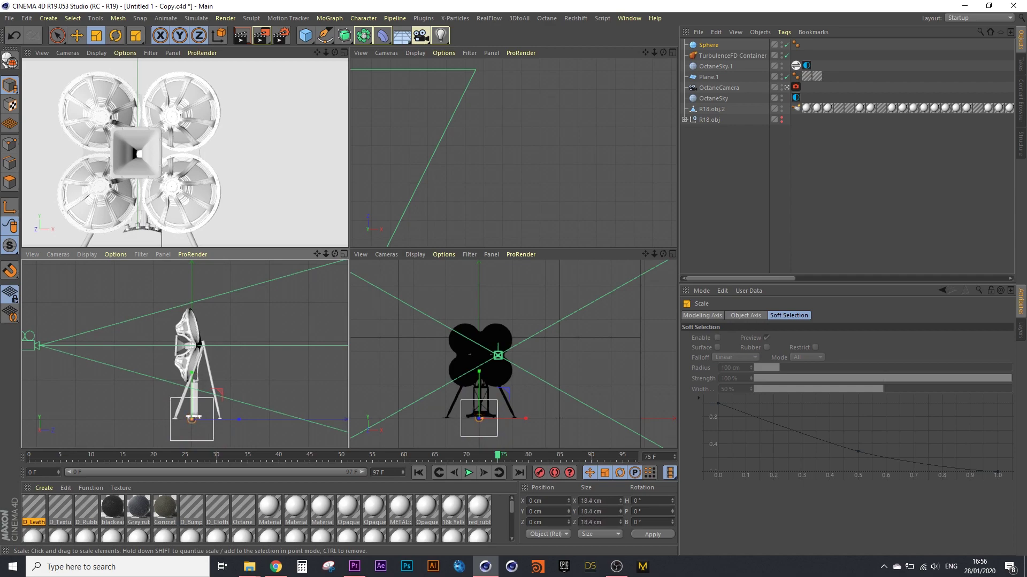
{"action": "left_click", "coordinate": [76, 37]}
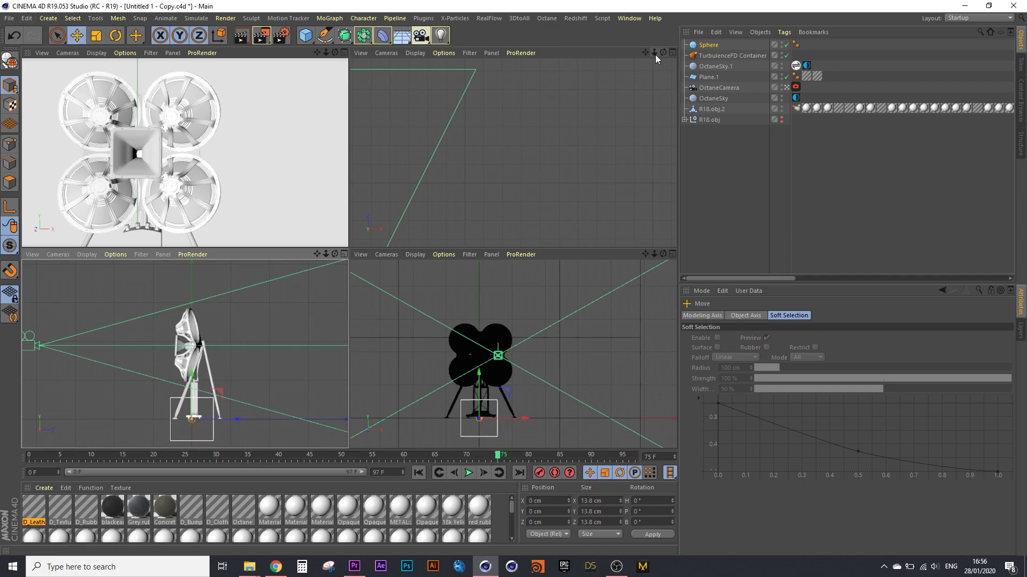
Position the sphere right of the speaker, ending near Position X 283 cm.
{"action": "left_click_drag", "start_coordinate": [655, 55], "coordinate": [514, 152]}
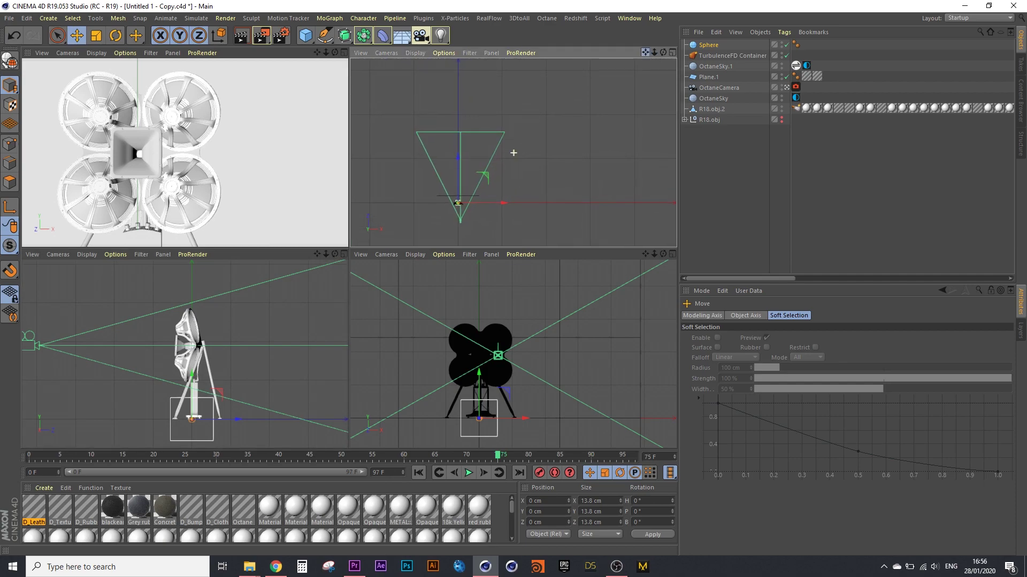
{"action": "mouse_move", "coordinate": [654, 53]}
{"action": "left_mouse_down"}
{"action": "mouse_move", "coordinate": [514, 152]}
{"action": "mouse_move", "coordinate": [653, 55]}
{"action": "mouse_move", "coordinate": [411, 178]}
{"action": "mouse_move", "coordinate": [478, 193]}
{"action": "left_mouse_up"}
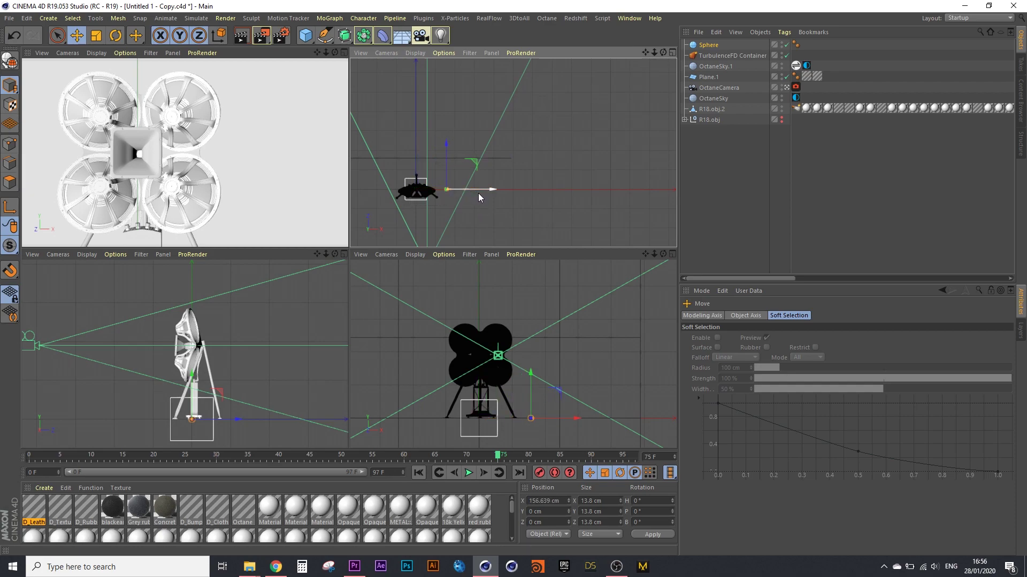
{"action": "left_click_drag", "start_coordinate": [530, 401], "coordinate": [529, 344]}
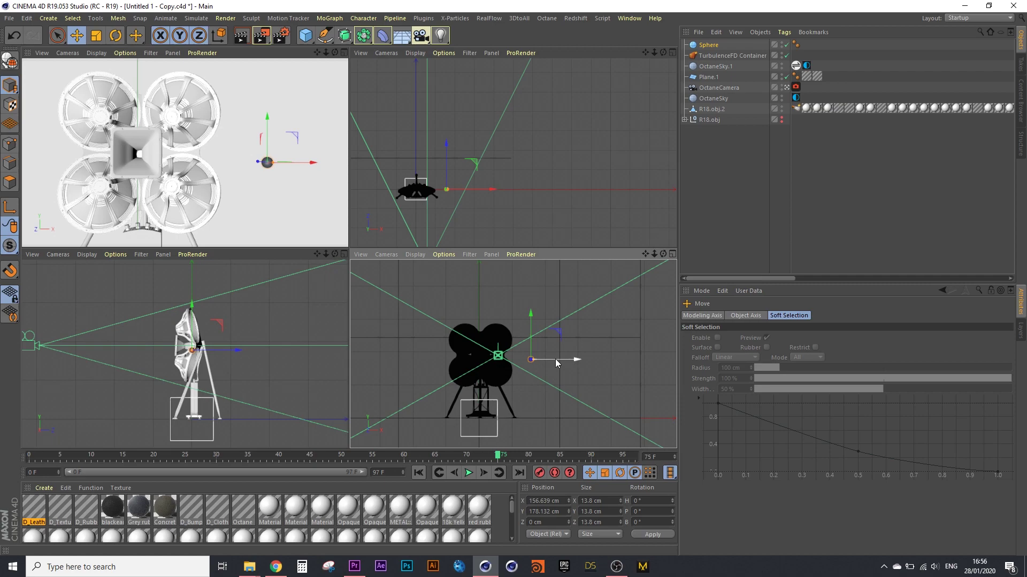
{"action": "left_click_drag", "start_coordinate": [555, 358], "coordinate": [596, 365]}
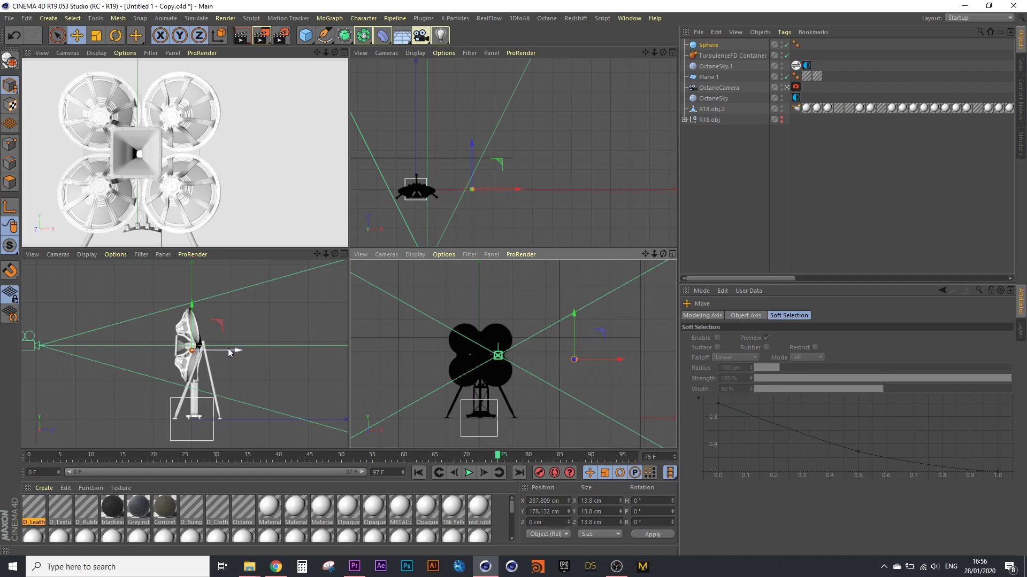
{"action": "left_click_drag", "start_coordinate": [229, 349], "coordinate": [230, 355]}
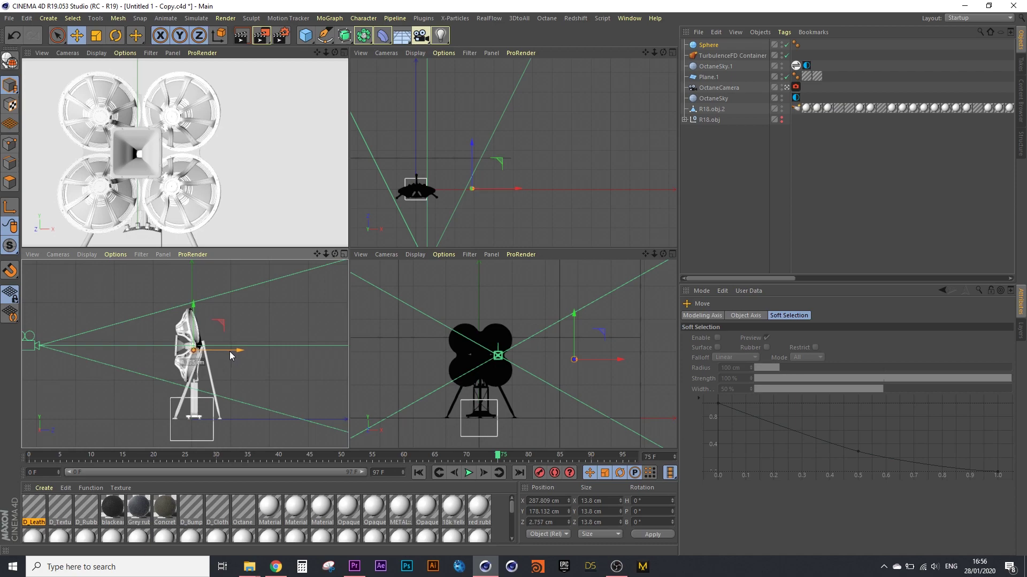
{"action": "left_click_drag", "start_coordinate": [229, 350], "coordinate": [228, 351]}
{"action": "left_click_drag", "start_coordinate": [590, 361], "coordinate": [581, 367]}
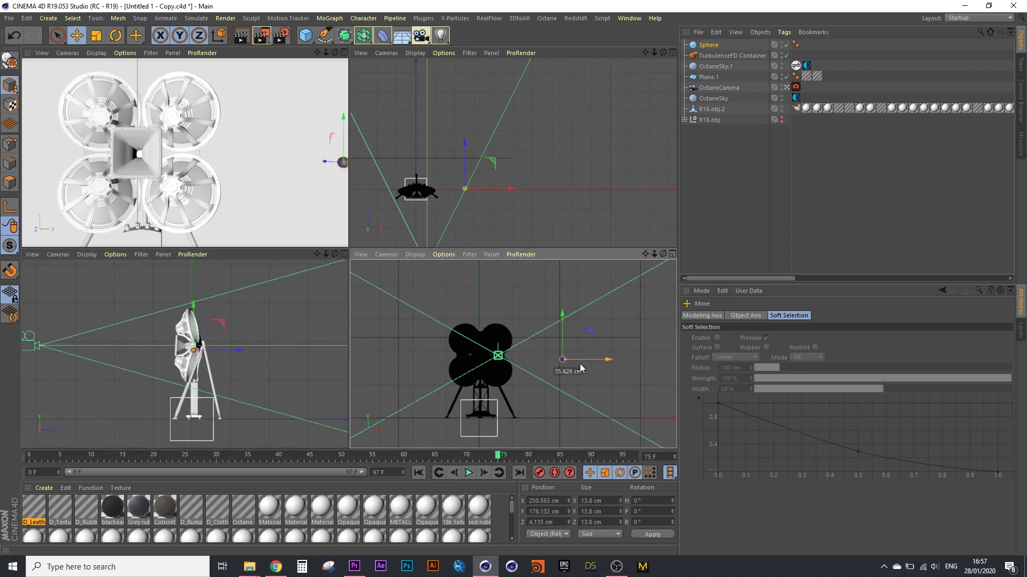
{"action": "mouse_move", "coordinate": [581, 368]}
{"action": "left_mouse_down"}
{"action": "mouse_move", "coordinate": [590, 365]}
{"action": "mouse_move", "coordinate": [572, 317]}
{"action": "mouse_move", "coordinate": [578, 349]}
{"action": "left_mouse_up"}
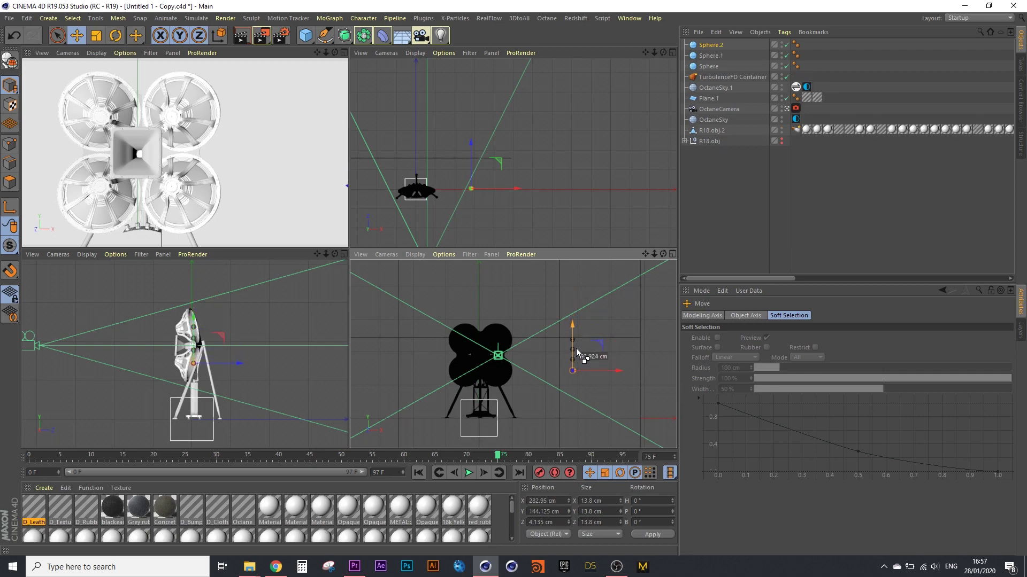
Duplicate the sphere downward into Sphere–Sphere.6, shift all seven along Z, and uncheck Render Perfect.
{"action": "mouse_move", "coordinate": [577, 353]}
{"action": "left_mouse_down", "text": "ctrl"}
{"action": "mouse_move", "coordinate": [572, 361]}
{"action": "mouse_move", "coordinate": [578, 299]}
{"action": "left_mouse_up", "text": "ctrl"}
{"action": "left_click", "coordinate": [727, 45]}
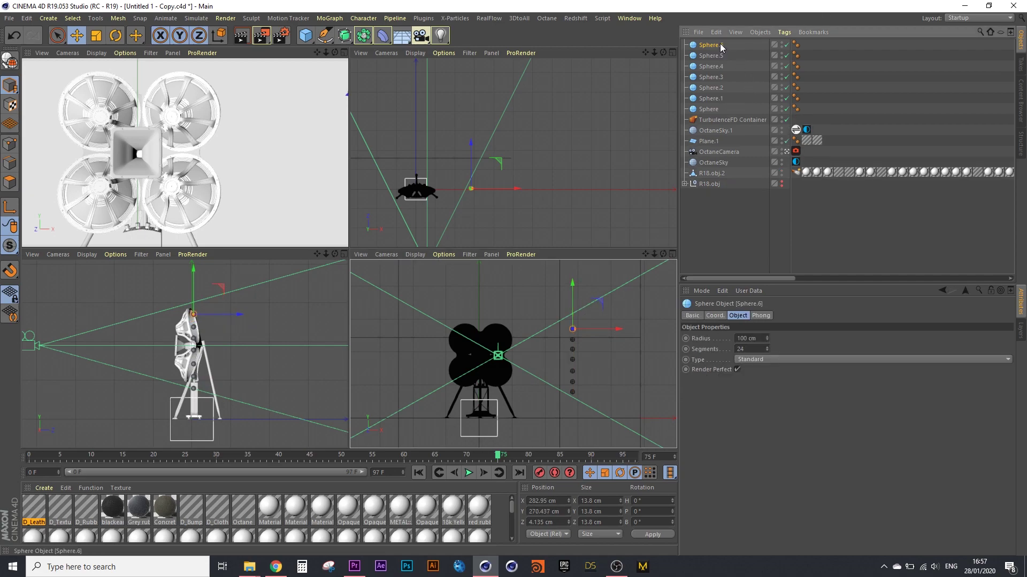
{"action": "left_click", "coordinate": [714, 108], "text": "shift"}
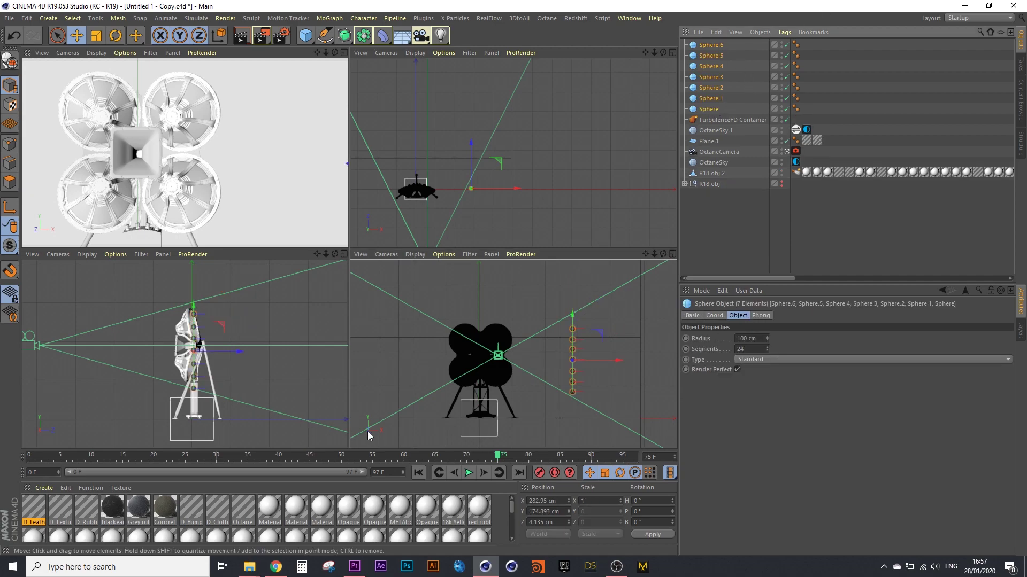
{"action": "left_click_drag", "start_coordinate": [230, 351], "coordinate": [226, 355]}
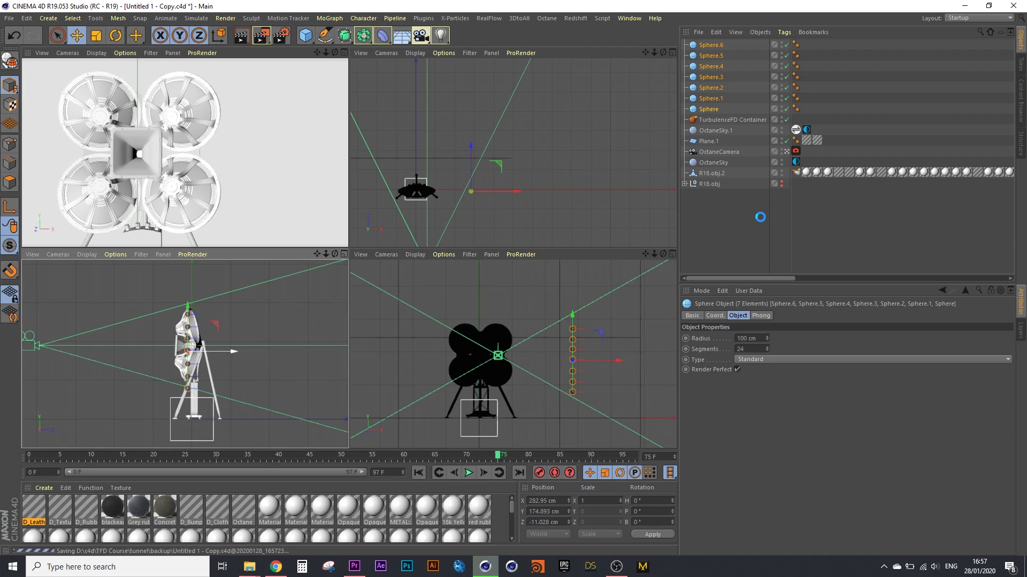
{"action": "left_click", "coordinate": [737, 369]}
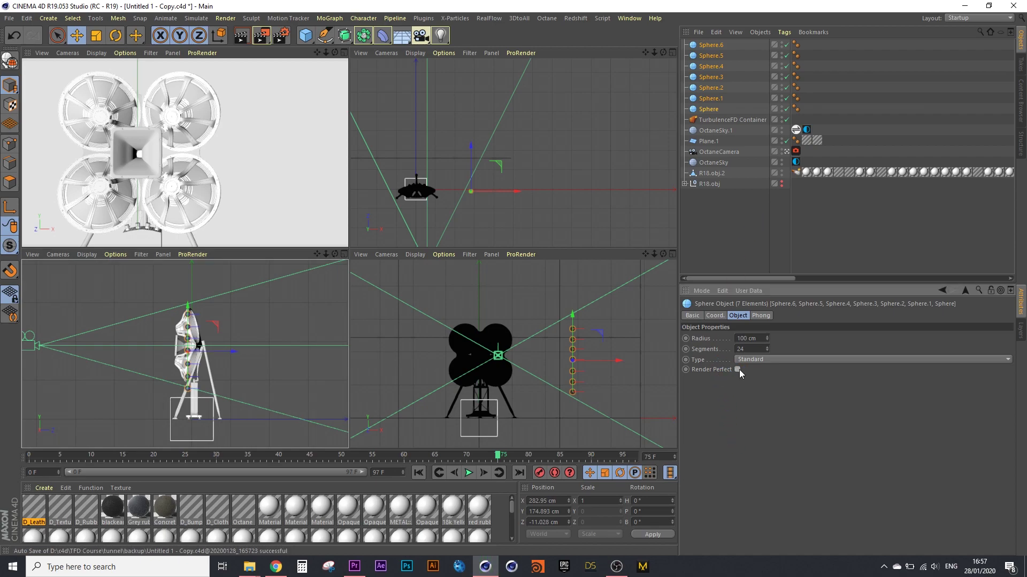
Add TurbulenceFD Emitter tags to the seven spheres with Density Value 1.
{"action": "right_click", "coordinate": [713, 45]}
{"action": "mouse_move", "coordinate": [775, 190]}
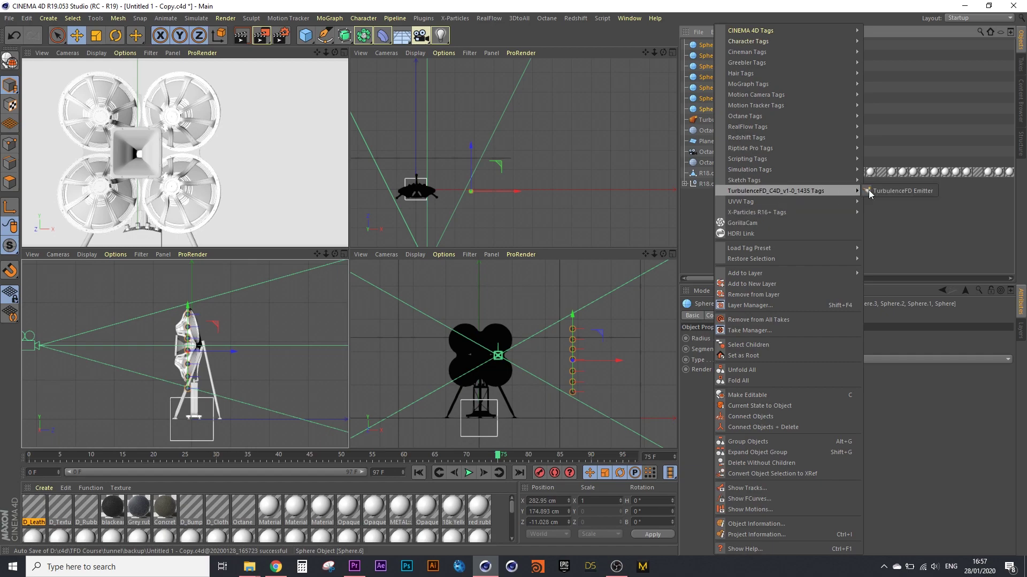
{"action": "left_click", "coordinate": [899, 191]}
{"action": "left_click", "coordinate": [791, 488]}
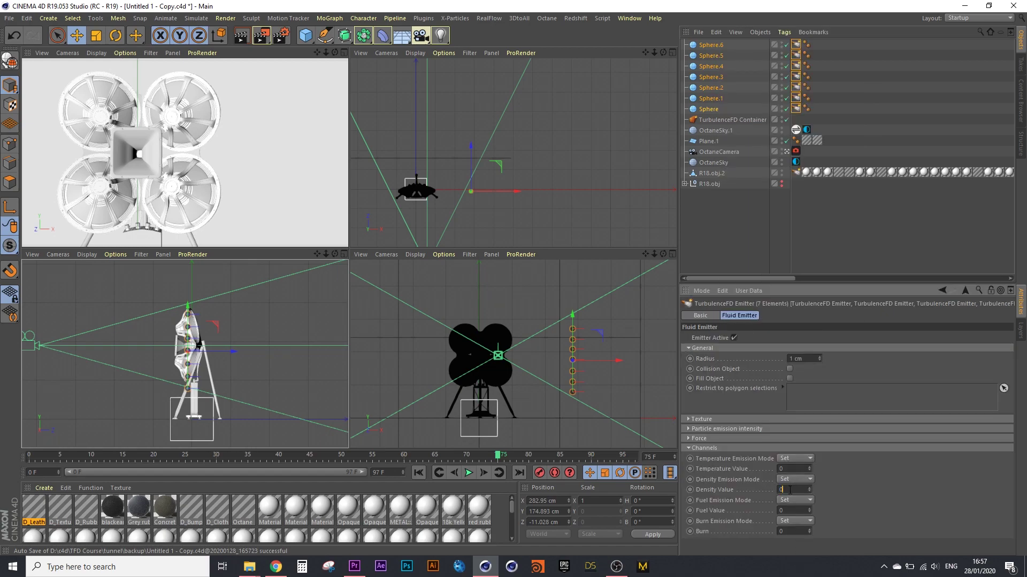
{"action": "type", "text": "1"}
{"action": "key", "text": "Return"}
Set the container's viewport preview channel to Density.
{"action": "left_click", "coordinate": [732, 120]}
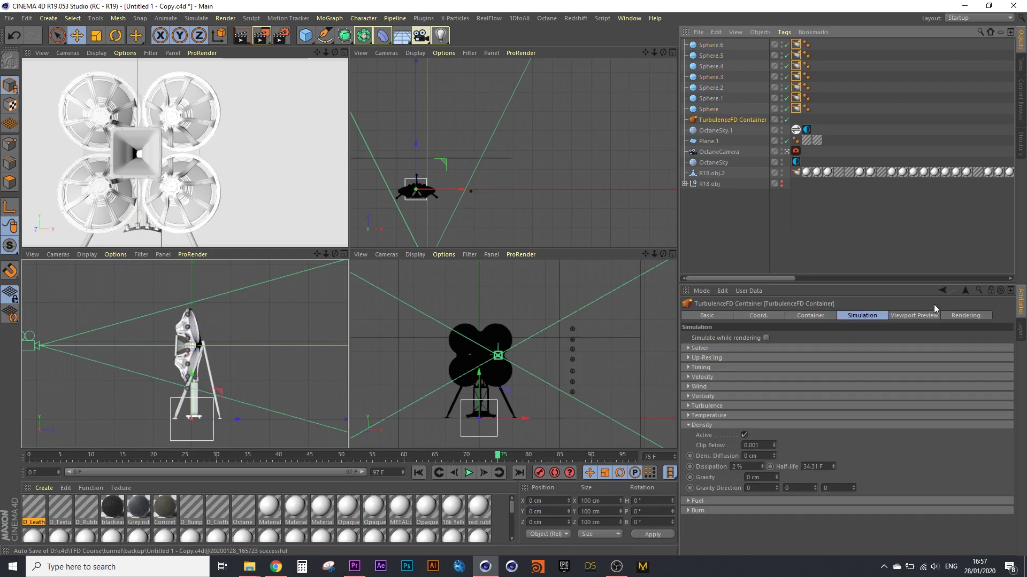
{"action": "left_click", "coordinate": [898, 315]}
{"action": "left_click", "coordinate": [786, 362]}
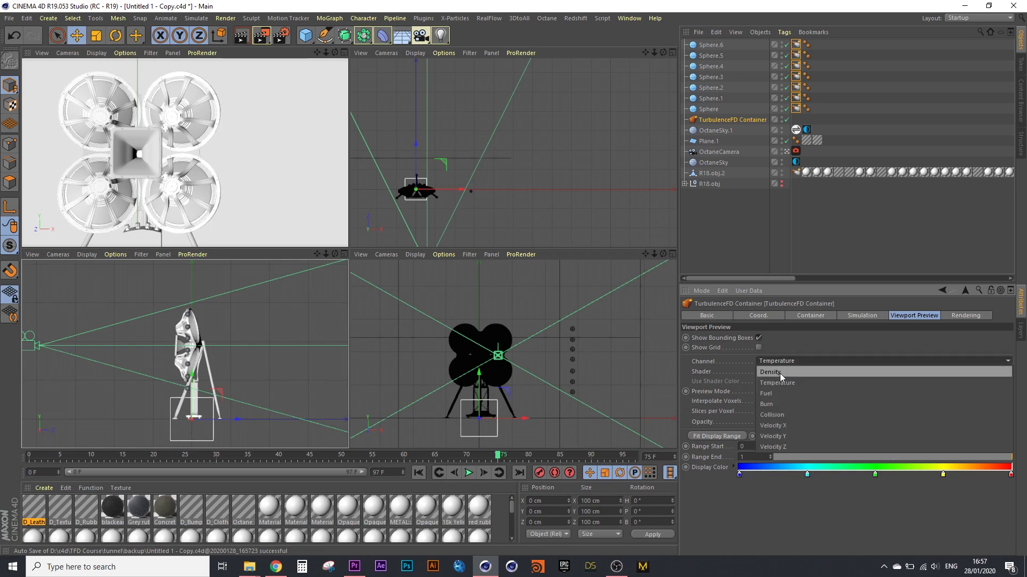
{"action": "left_click", "coordinate": [780, 373]}
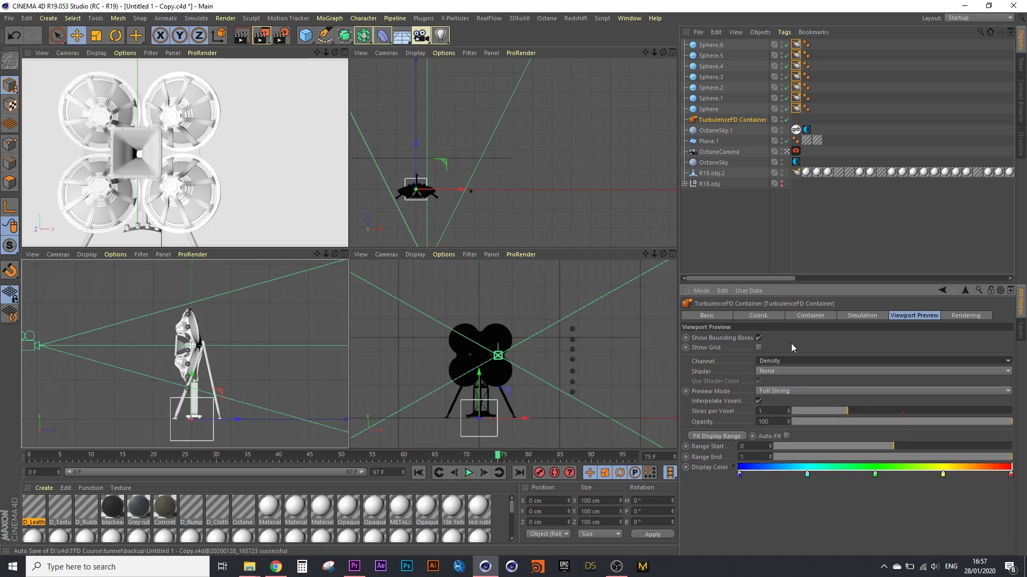
Set the container's density Gravity to 50 cm with direction X 1.
{"action": "left_click", "coordinate": [850, 318]}
{"action": "left_click", "coordinate": [762, 478]}
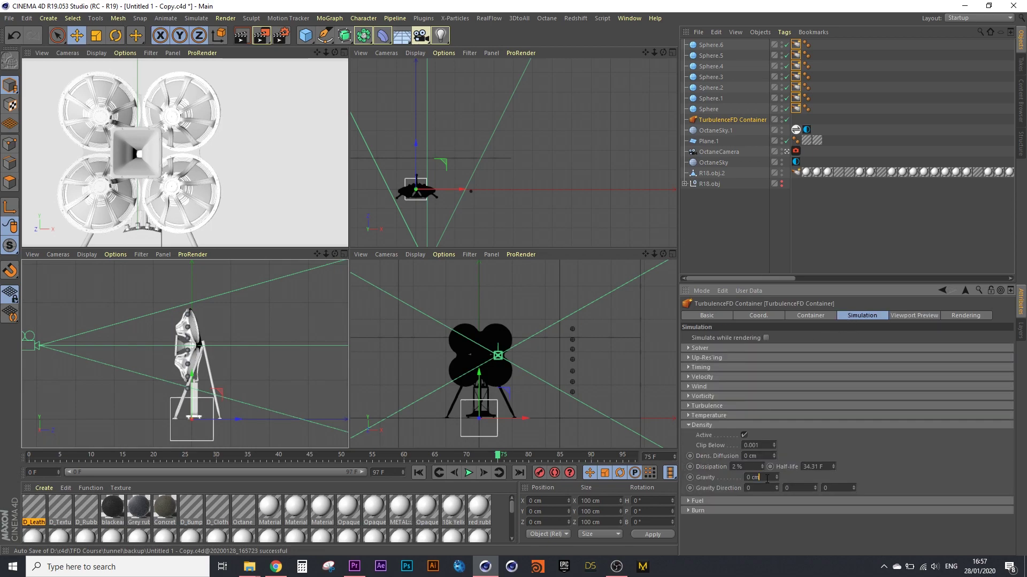
{"action": "type", "text": "50"}
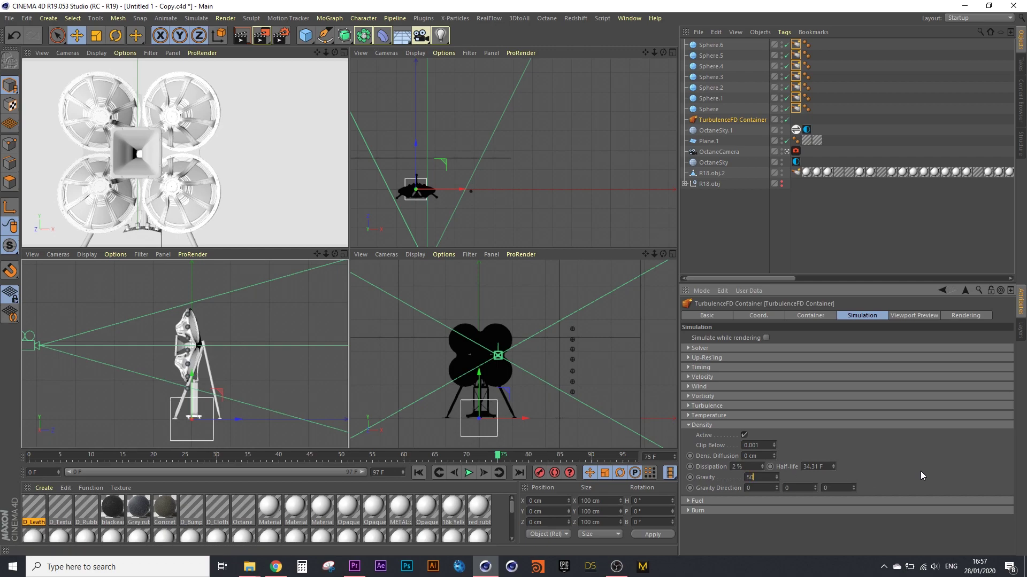
{"action": "type", "text": "0 cm"}
{"action": "key", "text": "Return"}
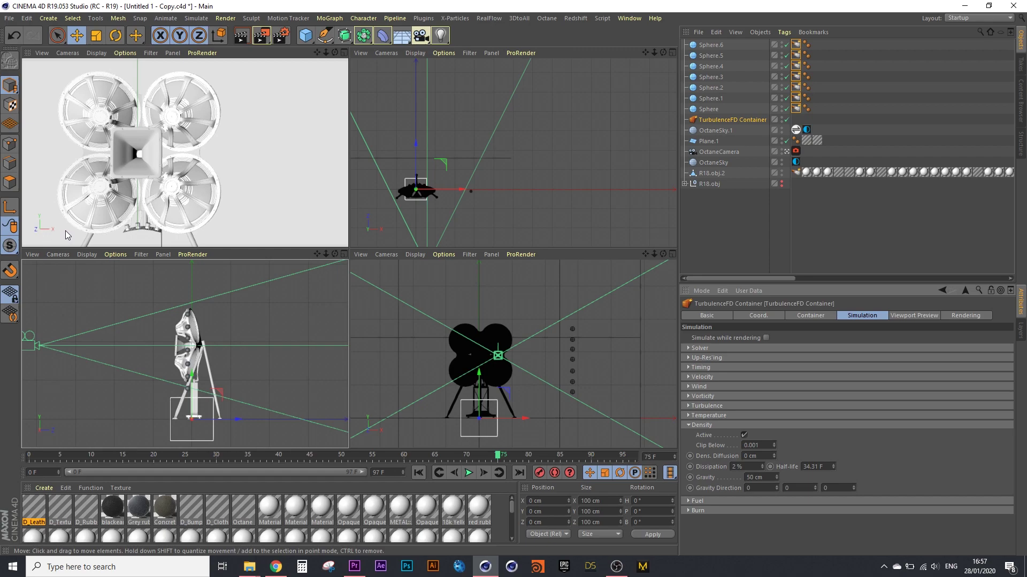
{"action": "left_click", "coordinate": [750, 488]}
{"action": "type", "text": "1"}
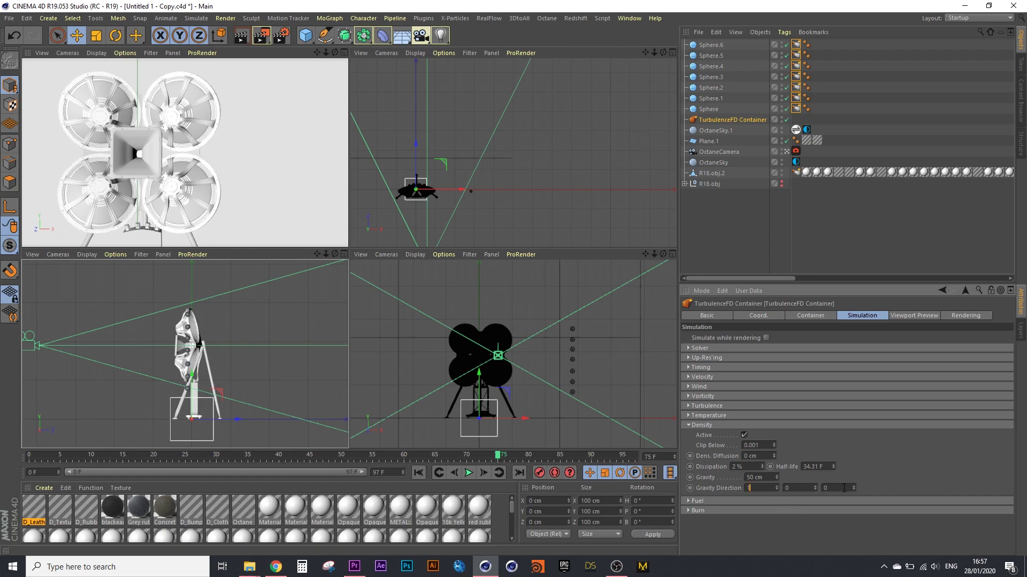
{"action": "key", "text": "Return"}
Save the scene and run, then stop, a test TurbulenceFD simulation.
{"action": "left_click", "coordinate": [424, 19]}
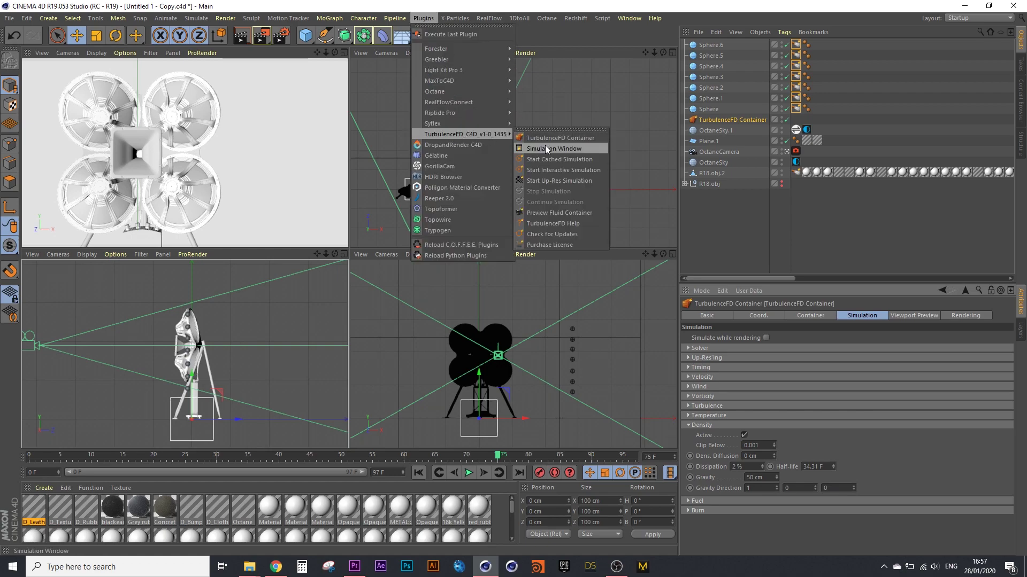
{"action": "left_click", "coordinate": [545, 151]}
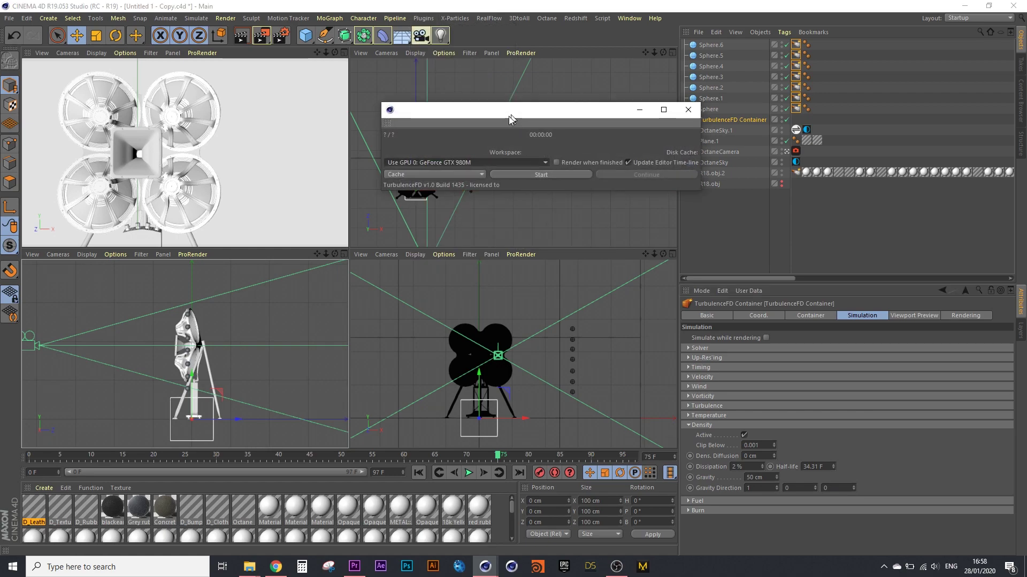
{"action": "left_click_drag", "start_coordinate": [519, 119], "coordinate": [363, 215]}
{"action": "left_click", "coordinate": [8, 21]}
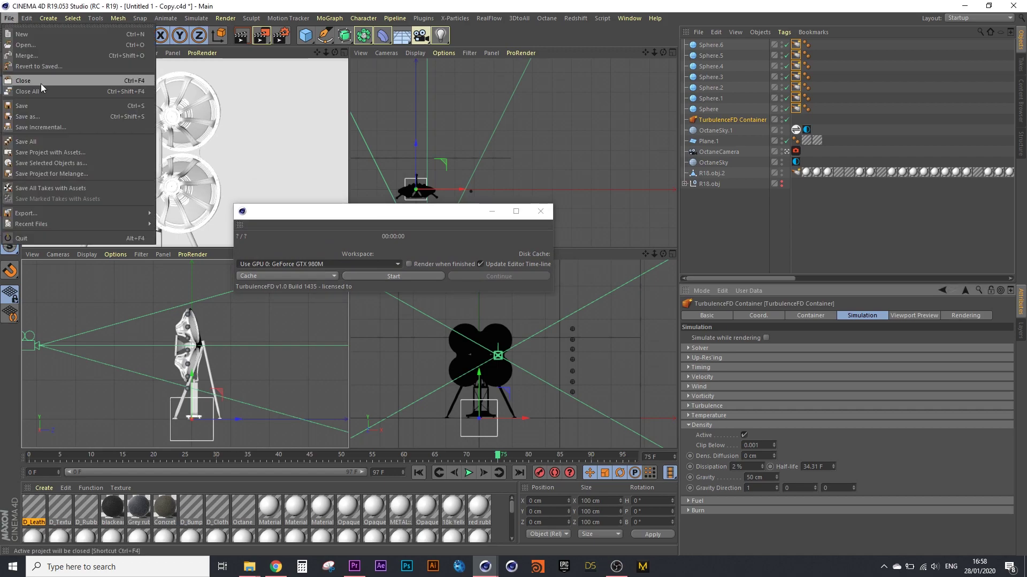
{"action": "left_click", "coordinate": [24, 104]}
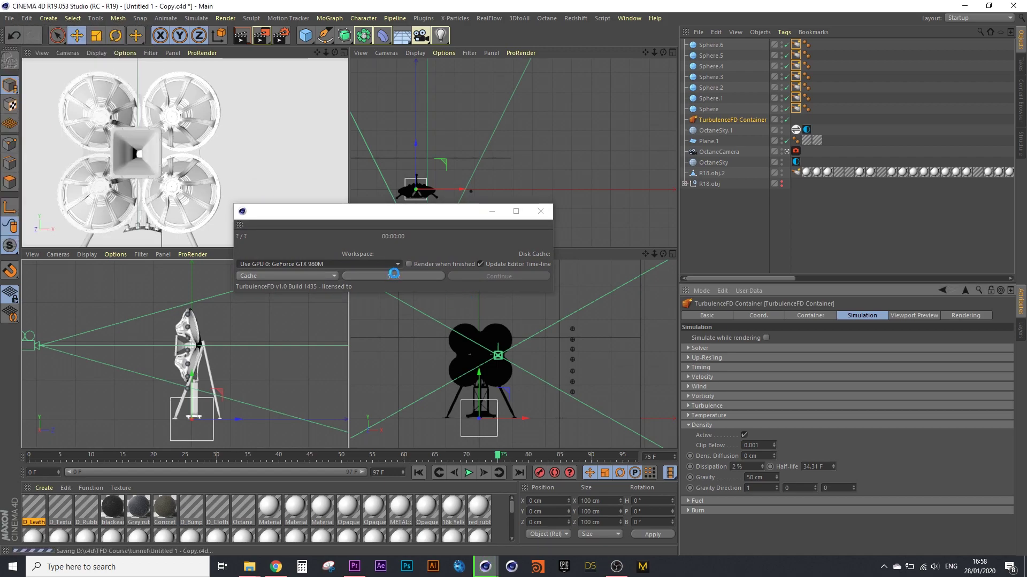
{"action": "left_click", "coordinate": [393, 277]}
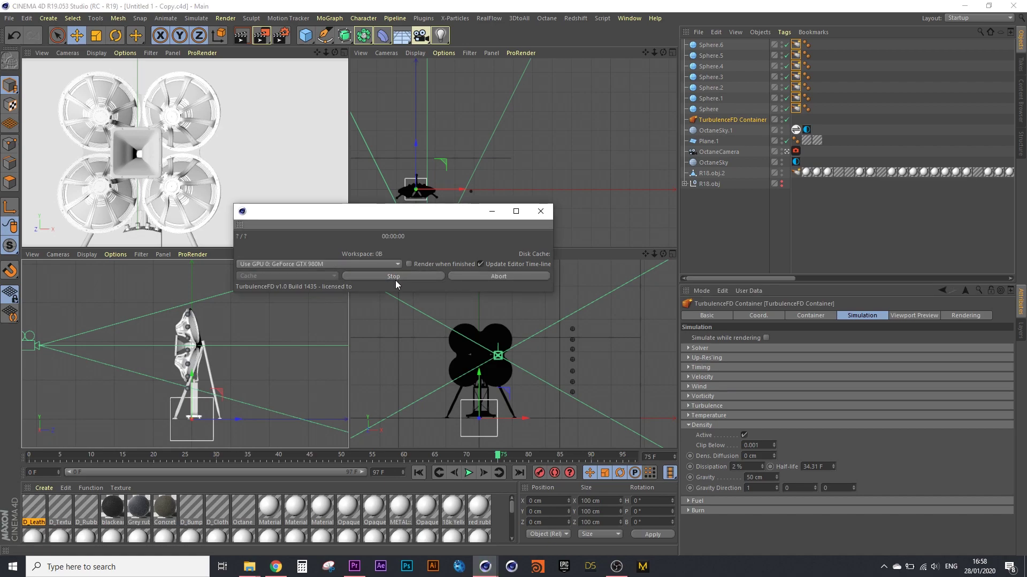
{"action": "left_click", "coordinate": [398, 276]}
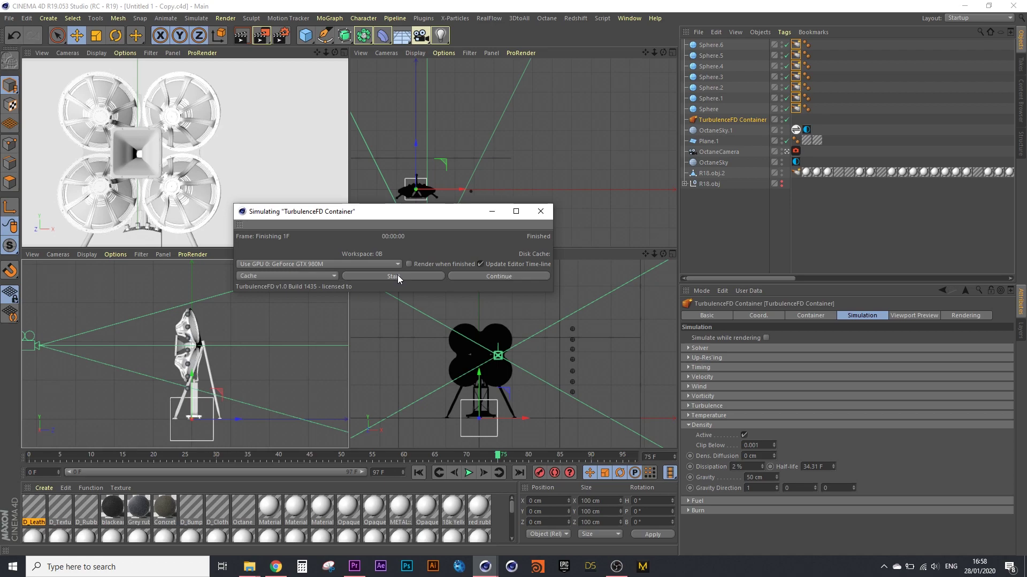
Close the simulation window and set the container's Grid Size X to 500 cm.
{"action": "left_click", "coordinate": [493, 212]}
{"action": "left_click", "coordinate": [824, 319]}
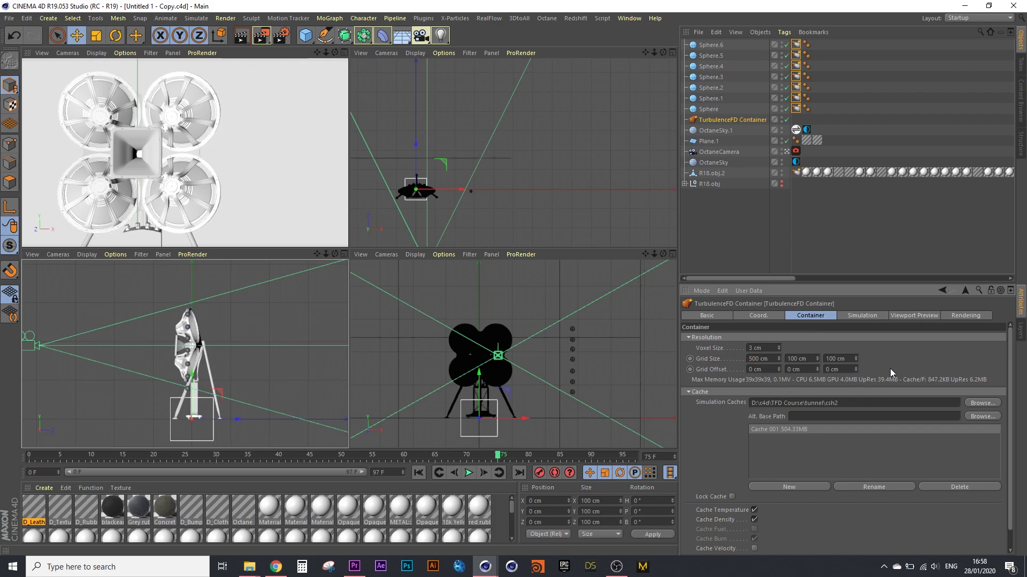
{"action": "key", "text": "Return"}
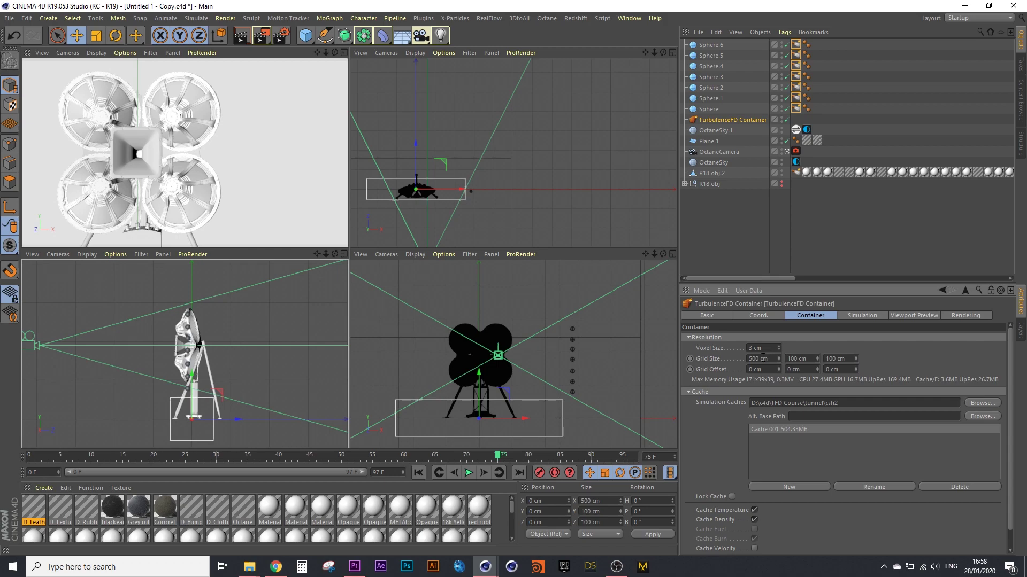
Move the container right and up over the speaker, setting grid height to 300 cm.
{"action": "left_click_drag", "start_coordinate": [453, 191], "coordinate": [468, 198]}
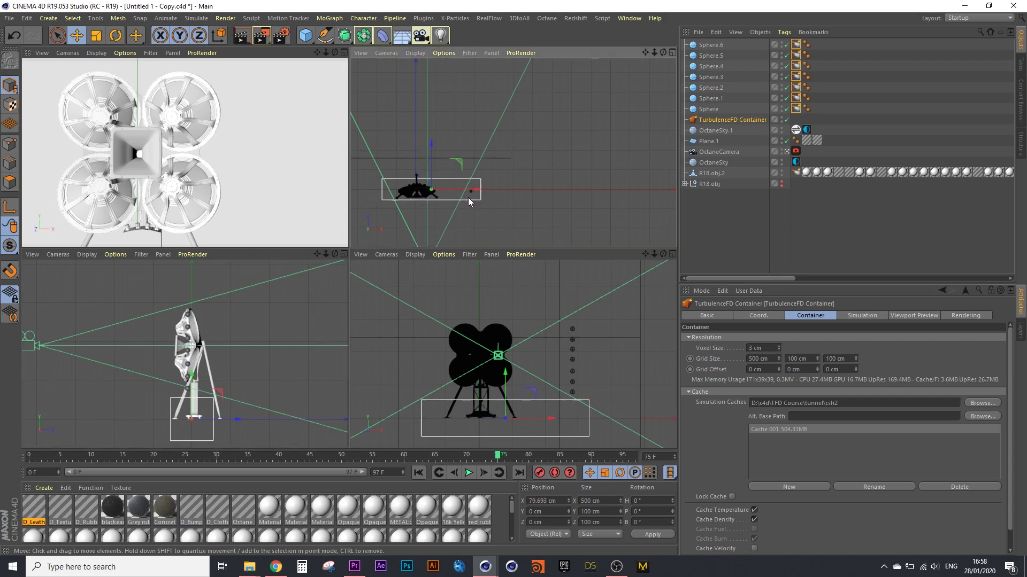
{"action": "left_click", "coordinate": [790, 358]}
{"action": "type", "text": "400"}
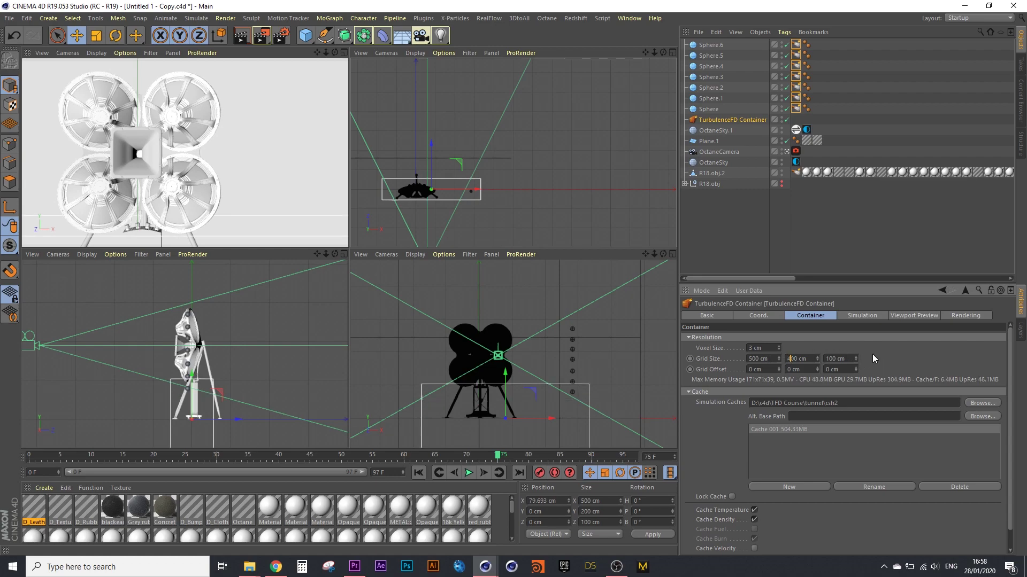
{"action": "key", "text": "Return"}
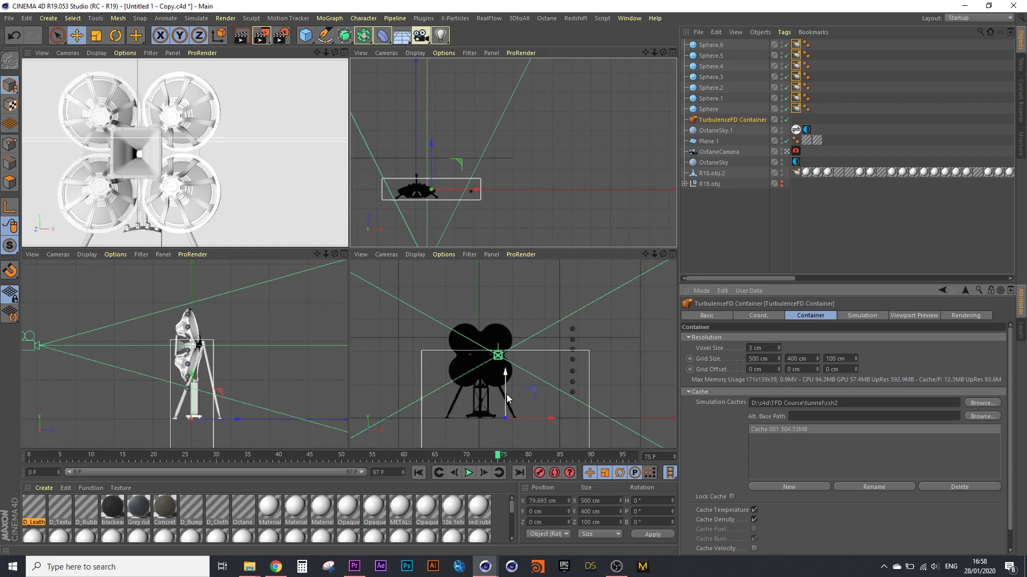
{"action": "left_click_drag", "start_coordinate": [511, 395], "coordinate": [516, 345]}
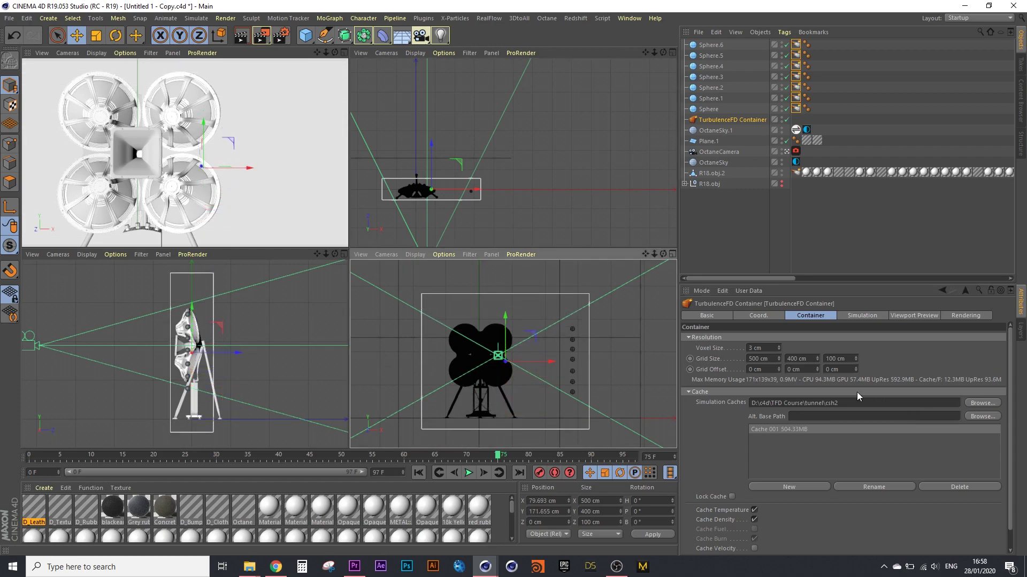
{"action": "left_click", "coordinate": [788, 359]}
{"action": "type", "text": "3"}
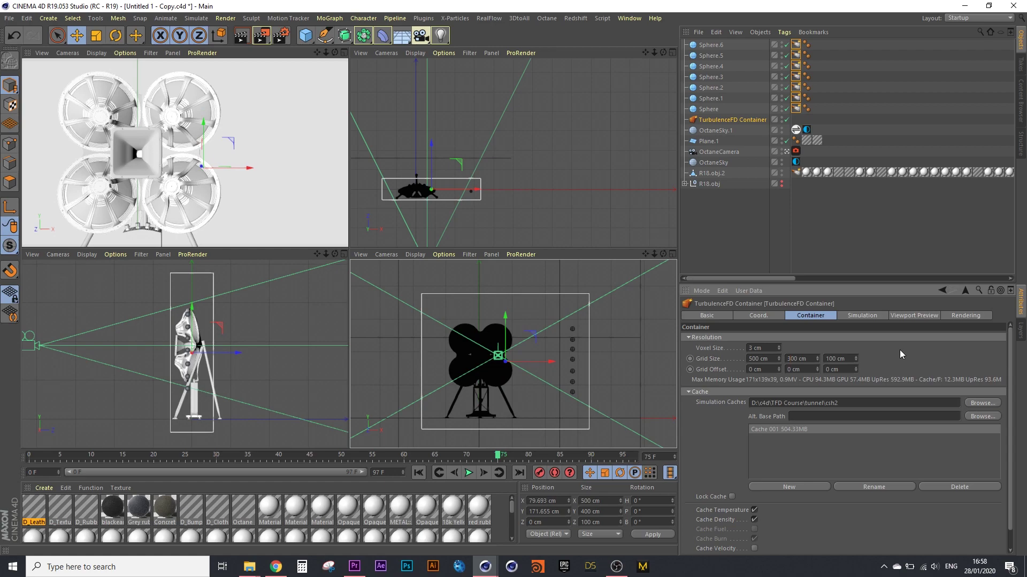
{"action": "key", "text": "Return"}
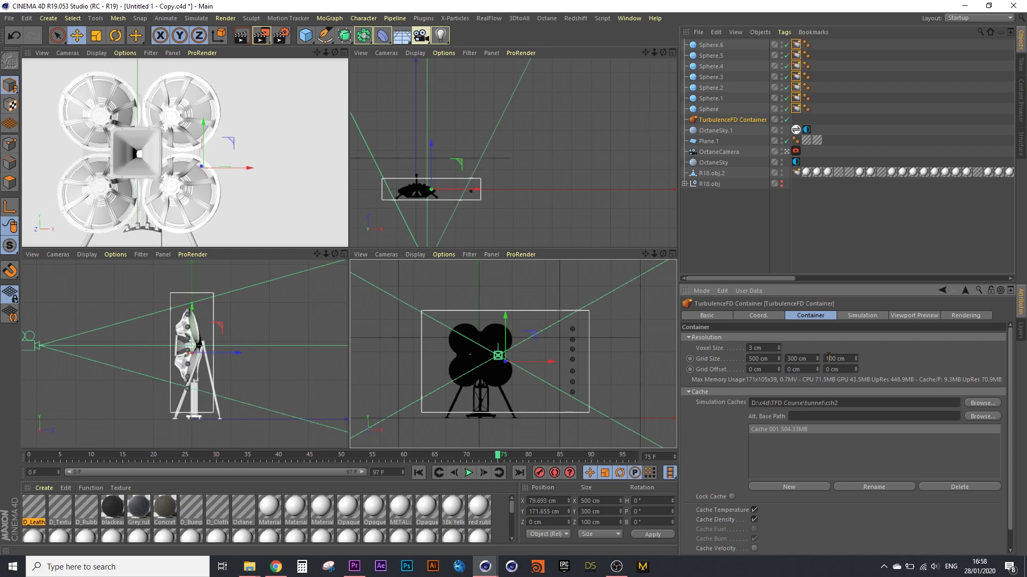
Set grid depth to 200 cm and nudge the container to Position Z about -5.5 cm.
{"action": "double_click", "coordinate": [827, 358]}
{"action": "type", "text": "200"}
{"action": "key", "text": "Return"}
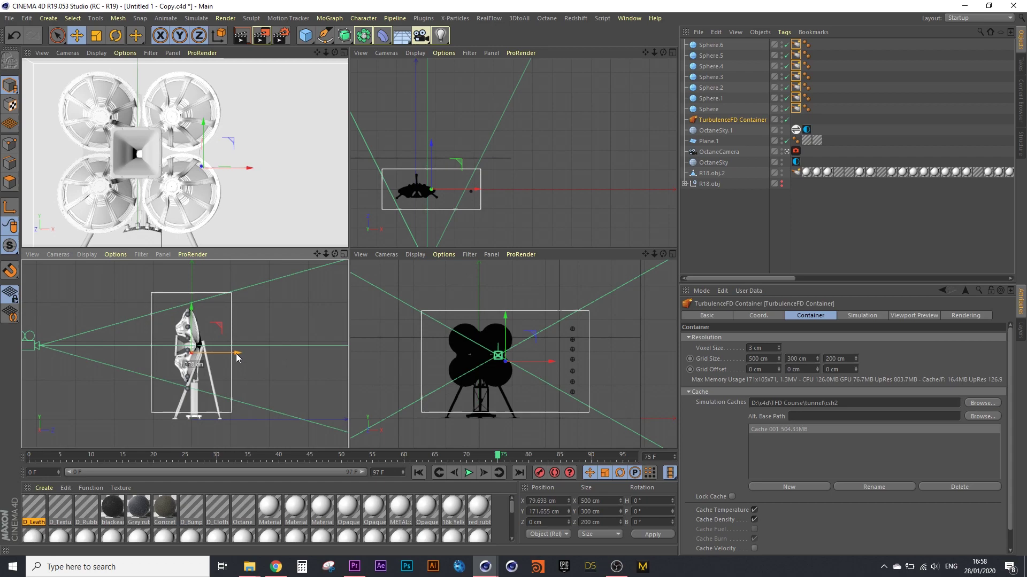
{"action": "left_click_drag", "start_coordinate": [237, 353], "coordinate": [195, 337]}
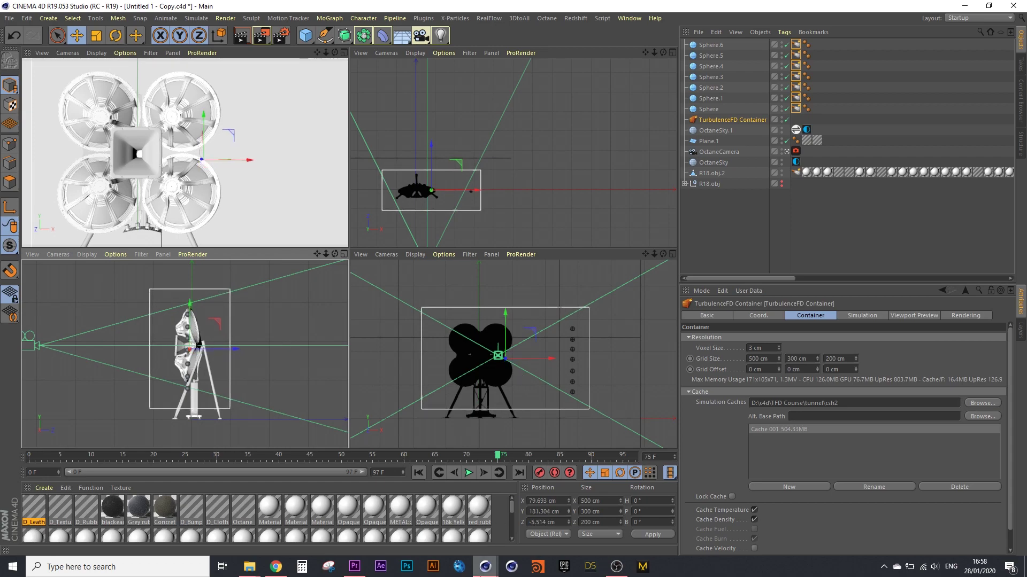
Re-simulate over the old cache, stop at frame 3, and show the container's Simulation settings.
{"action": "mouse_move", "coordinate": [485, 568]}
{"action": "left_click", "coordinate": [545, 498]}
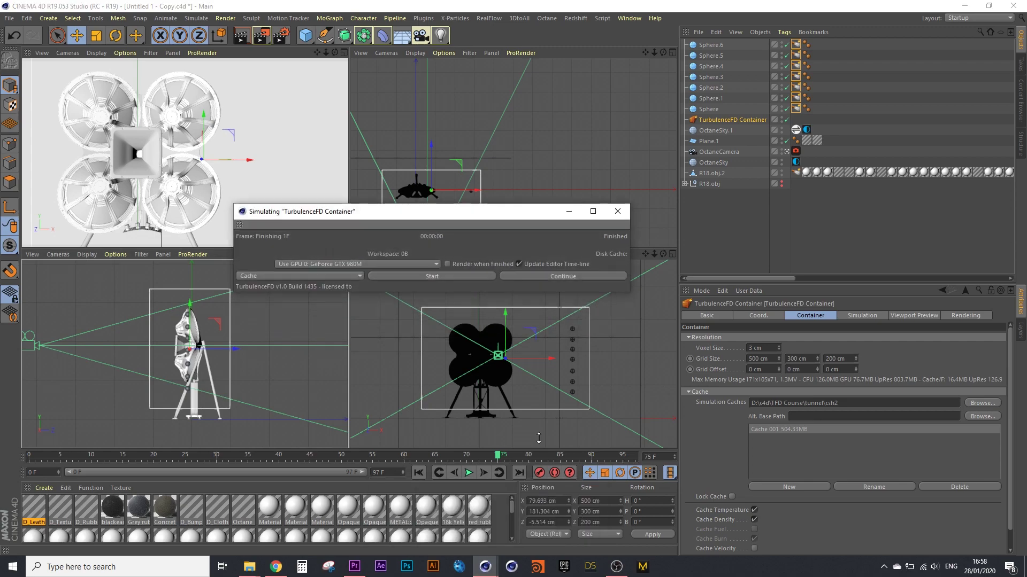
{"action": "left_click", "coordinate": [447, 276]}
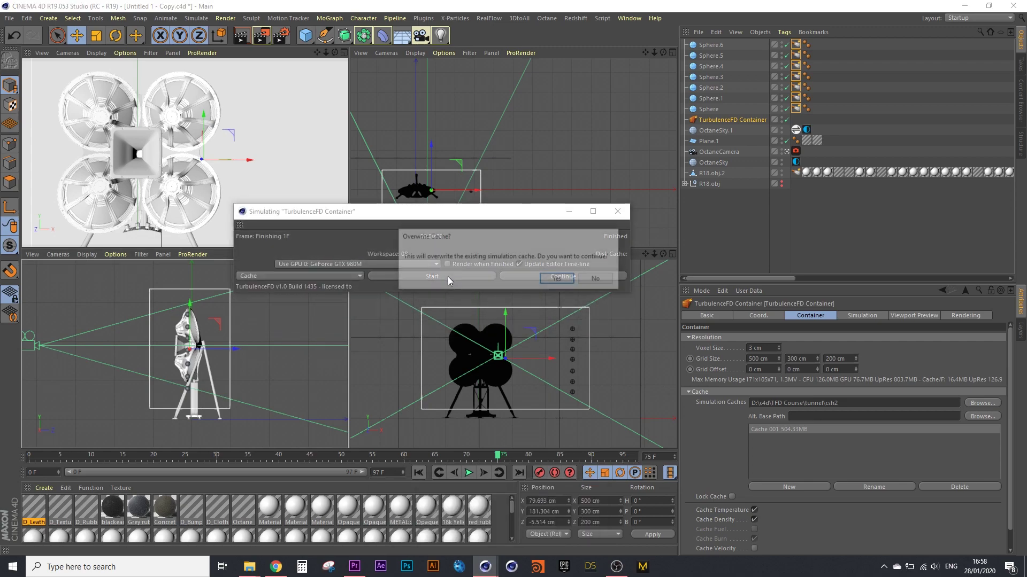
{"action": "left_click", "coordinate": [545, 284]}
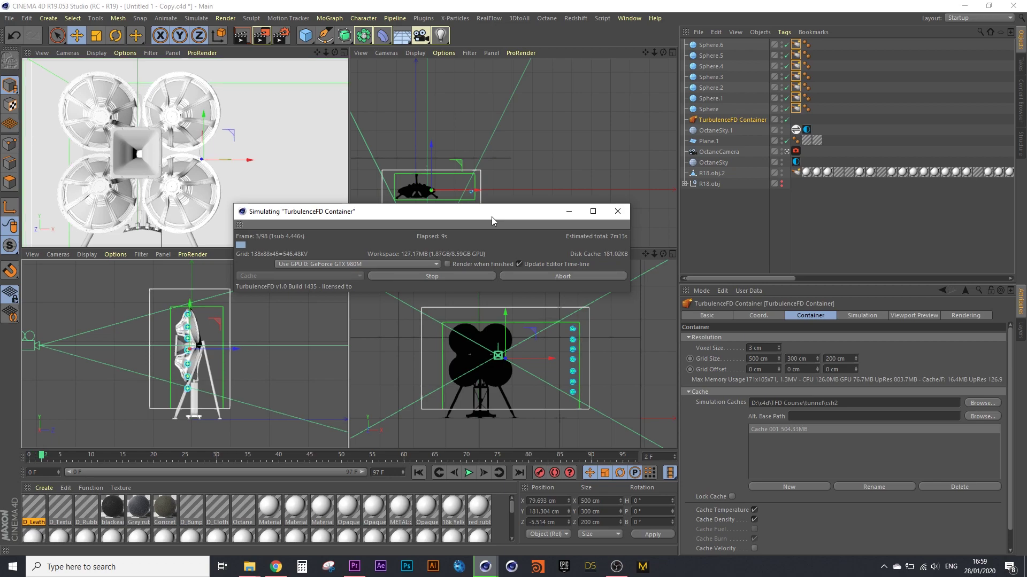
{"action": "left_click", "coordinate": [432, 275]}
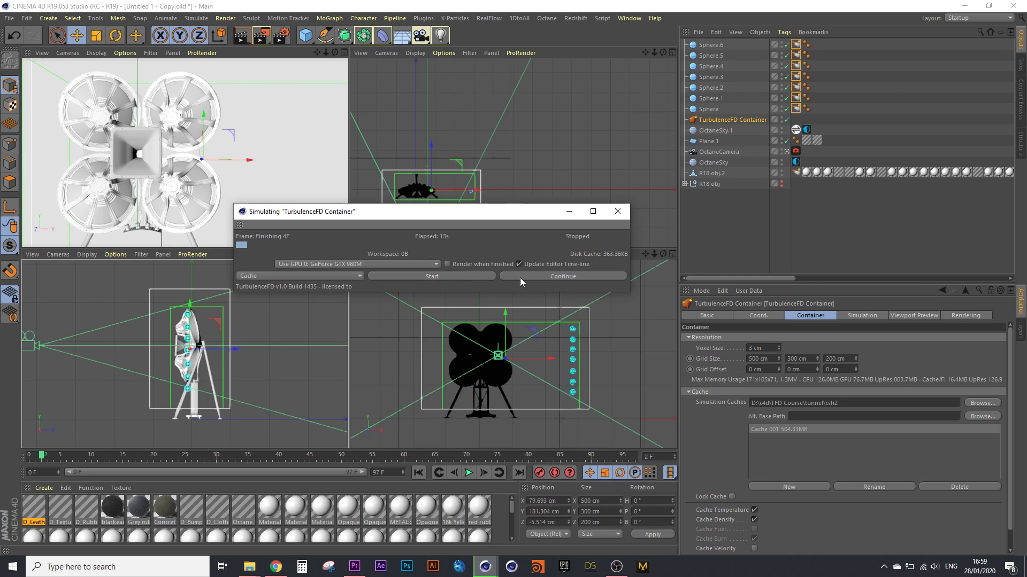
{"action": "left_click", "coordinate": [866, 315]}
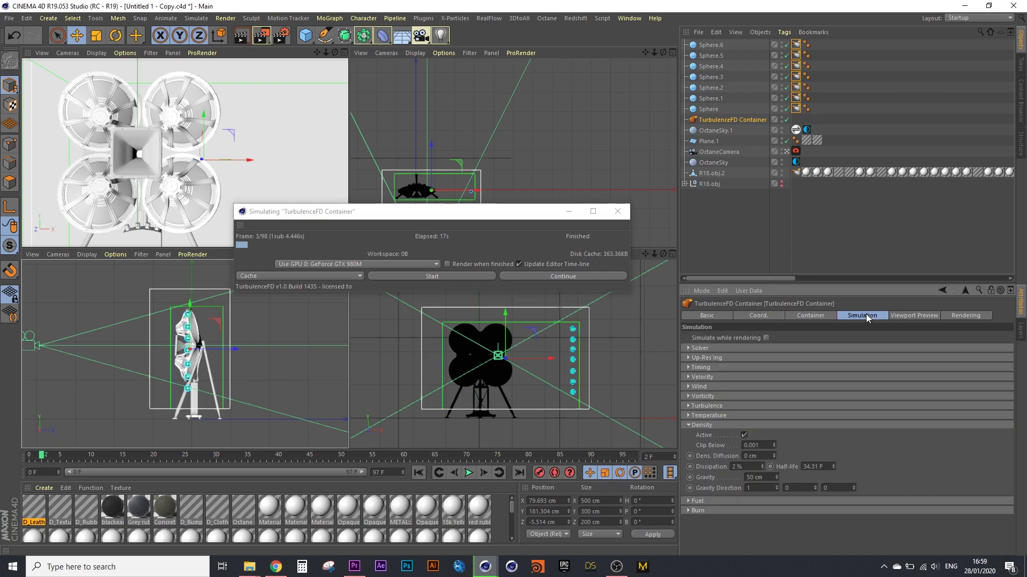
Set density gravity to 500 cm and briefly re-simulate over the existing cache.
{"action": "double_click", "coordinate": [754, 478]}
{"action": "type", "text": "5"}
{"action": "type", "text": "00"}
{"action": "key", "text": "Return"}
{"action": "left_click", "coordinate": [417, 275]}
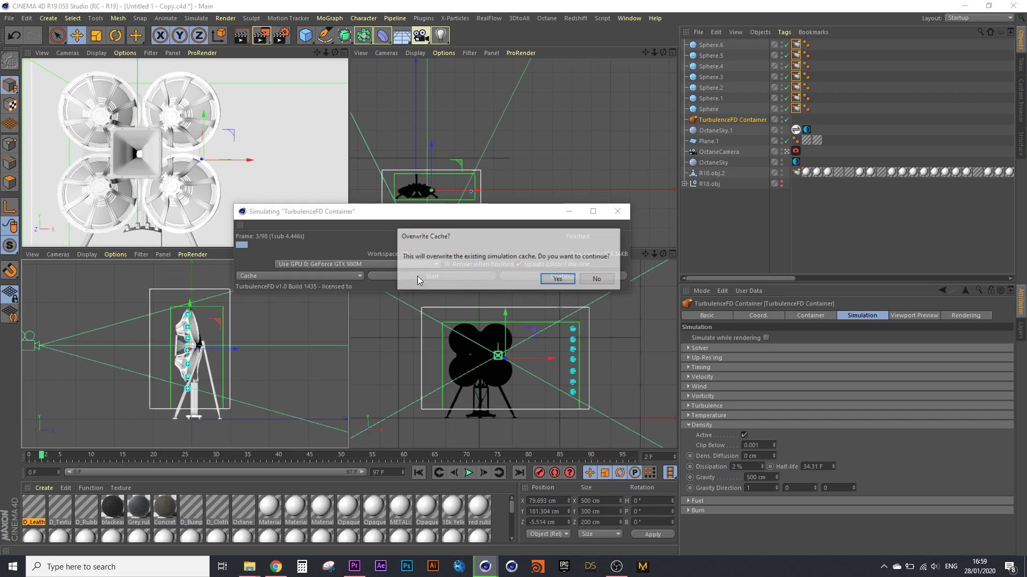
{"action": "left_click", "coordinate": [552, 280]}
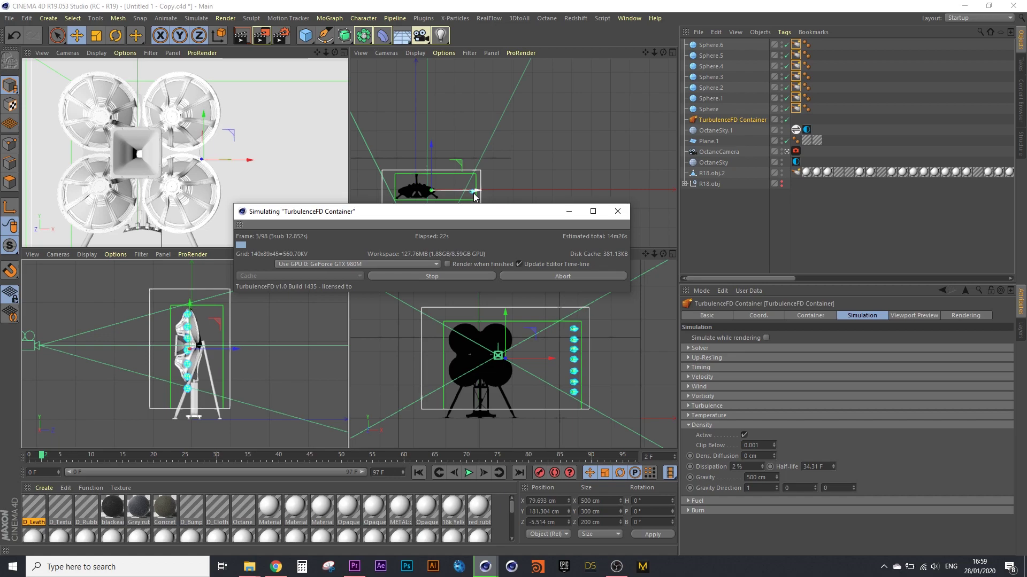
{"action": "left_click", "coordinate": [422, 273]}
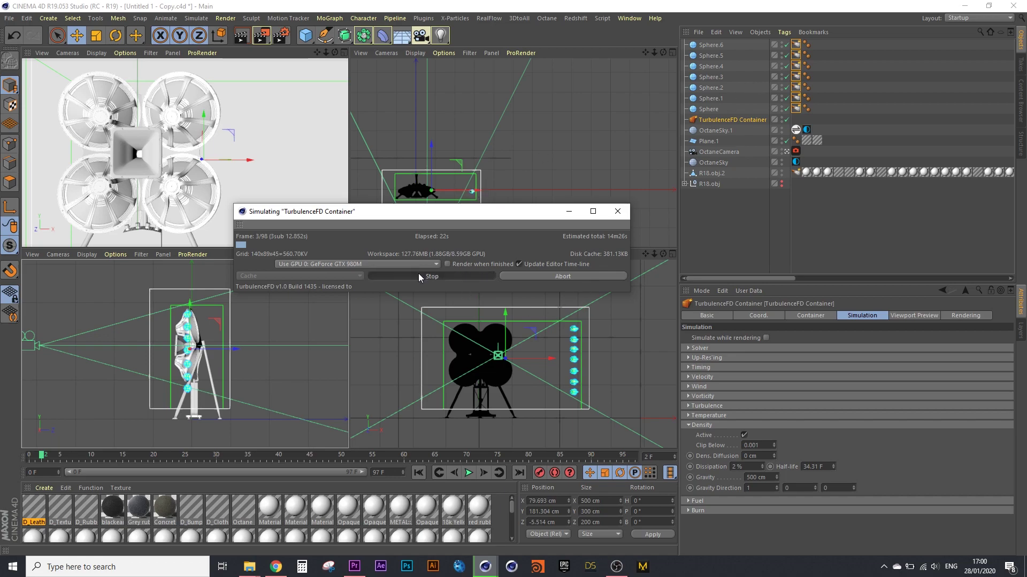
Set gravity direction X to -1 and re-simulate, stopping after frame 1.
{"action": "left_click", "coordinate": [754, 487]}
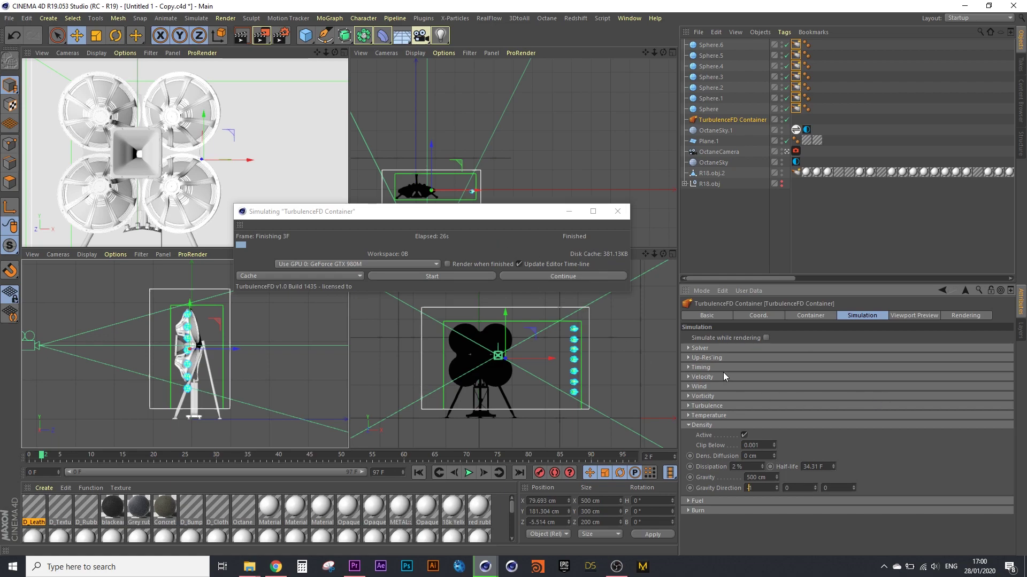
{"action": "type", "text": "1"}
{"action": "key", "text": "Return"}
{"action": "left_click", "coordinate": [441, 274]}
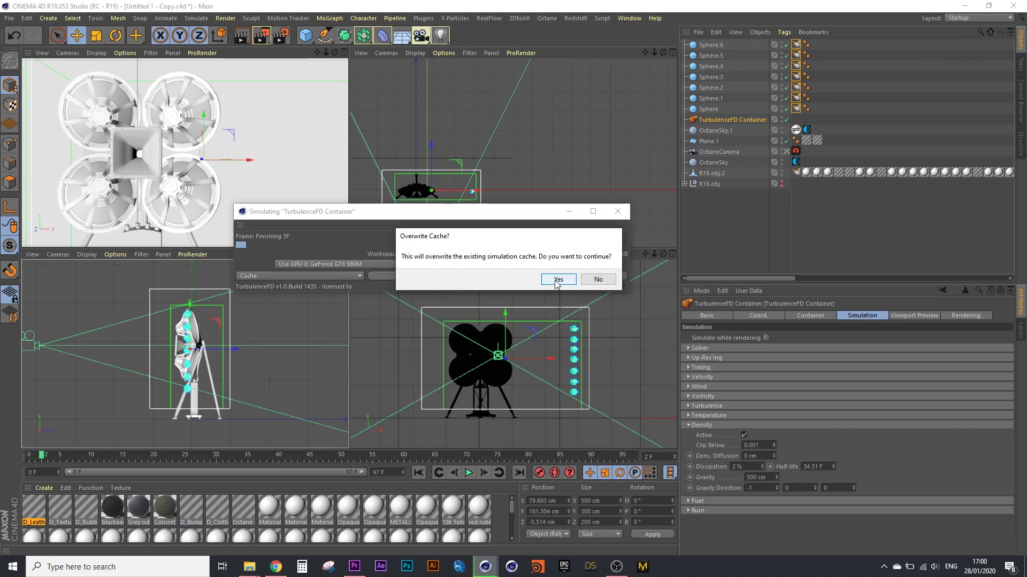
{"action": "left_click", "coordinate": [555, 281]}
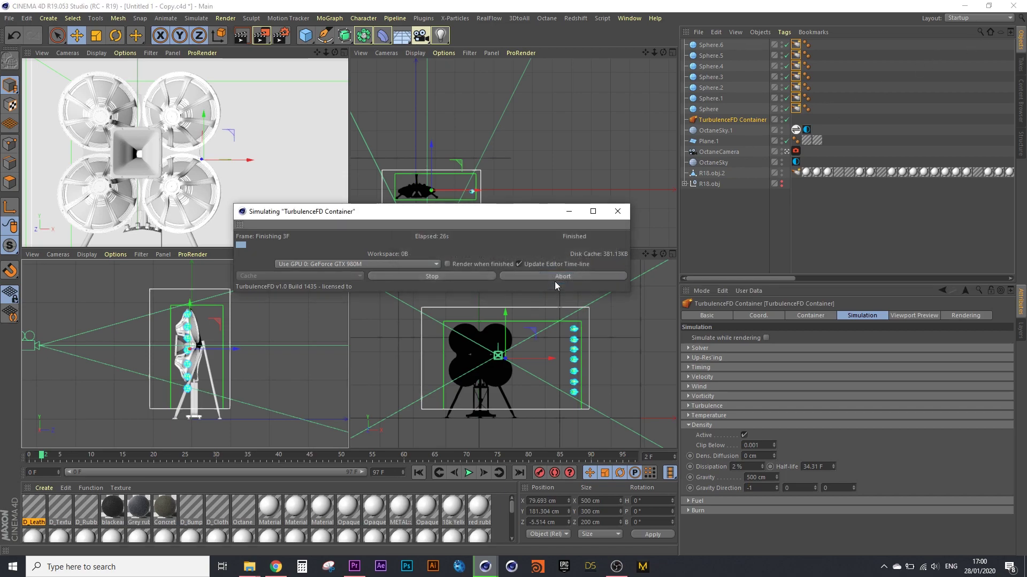
{"action": "left_click", "coordinate": [432, 277]}
Select the seven emitter spheres, Sphere.6 through Sphere, and set their radius to 50 cm.
{"action": "left_click", "coordinate": [723, 46]}
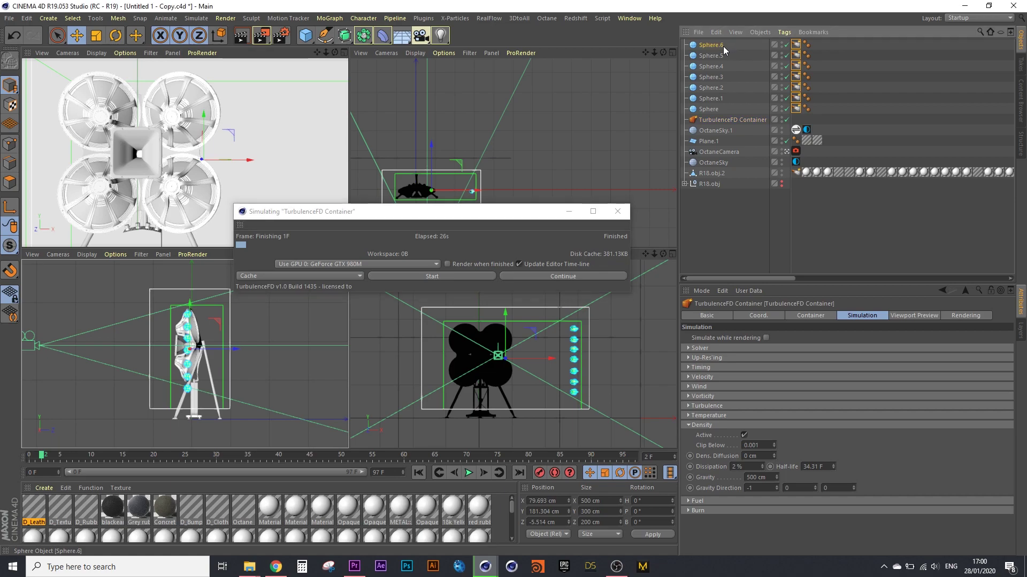
{"action": "left_click", "coordinate": [716, 108], "text": "shift"}
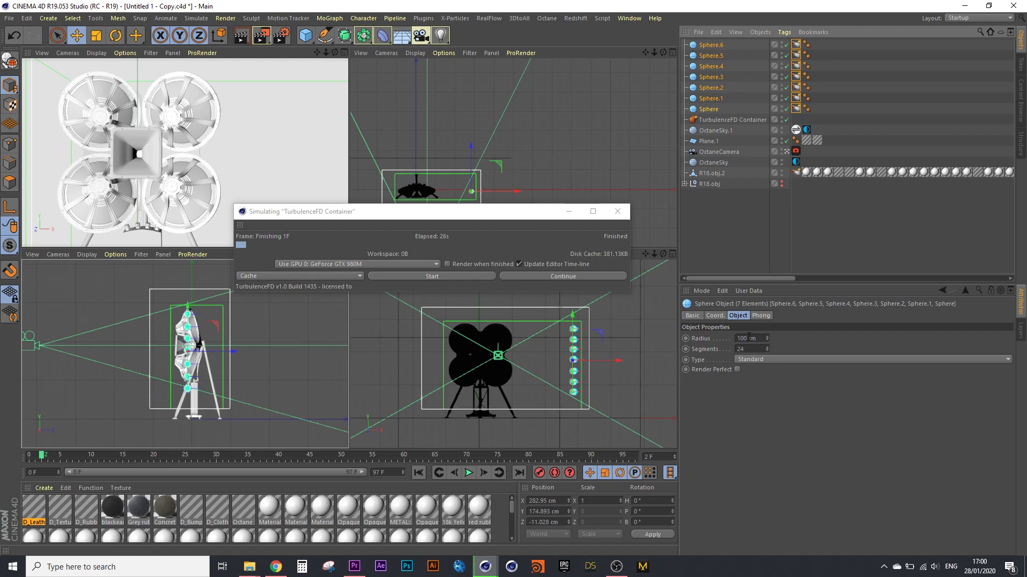
{"action": "left_click", "coordinate": [742, 337]}
{"action": "type", "text": "50"}
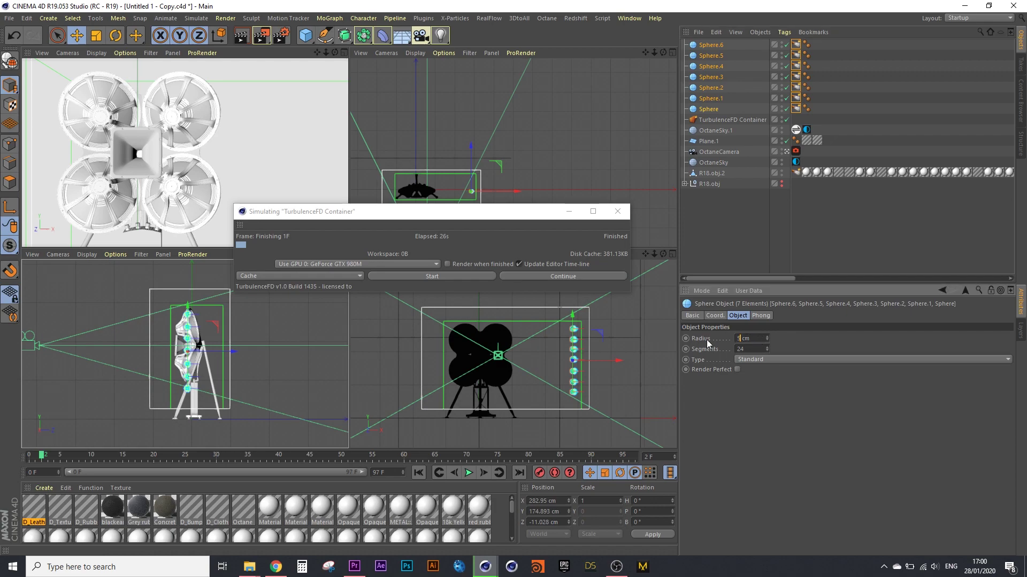
{"action": "key", "text": "Return"}
Briefly re-simulate over the old cache, then select the TurbulenceFD Container.
{"action": "left_click", "coordinate": [433, 277]}
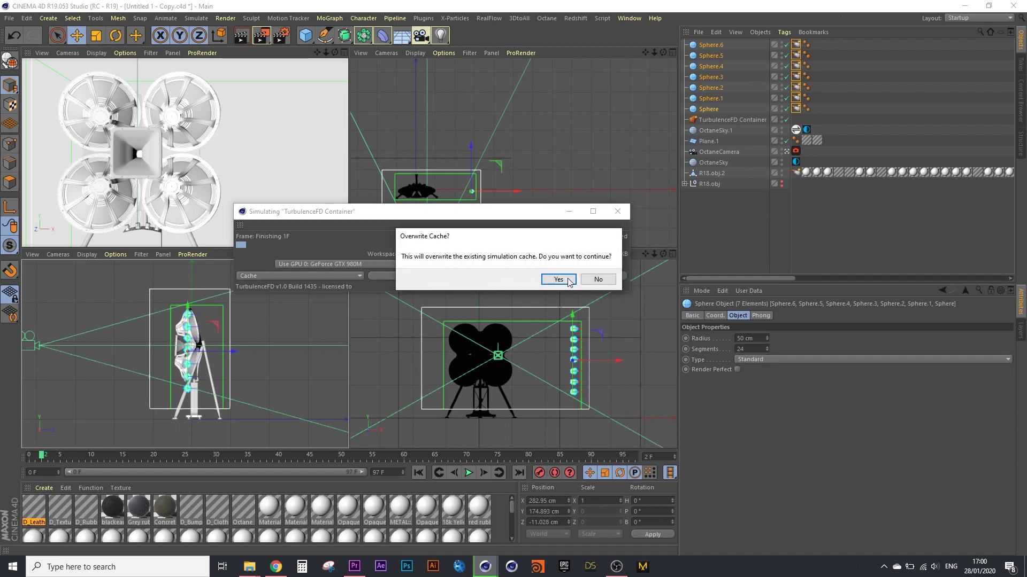
{"action": "left_click", "coordinate": [558, 279]}
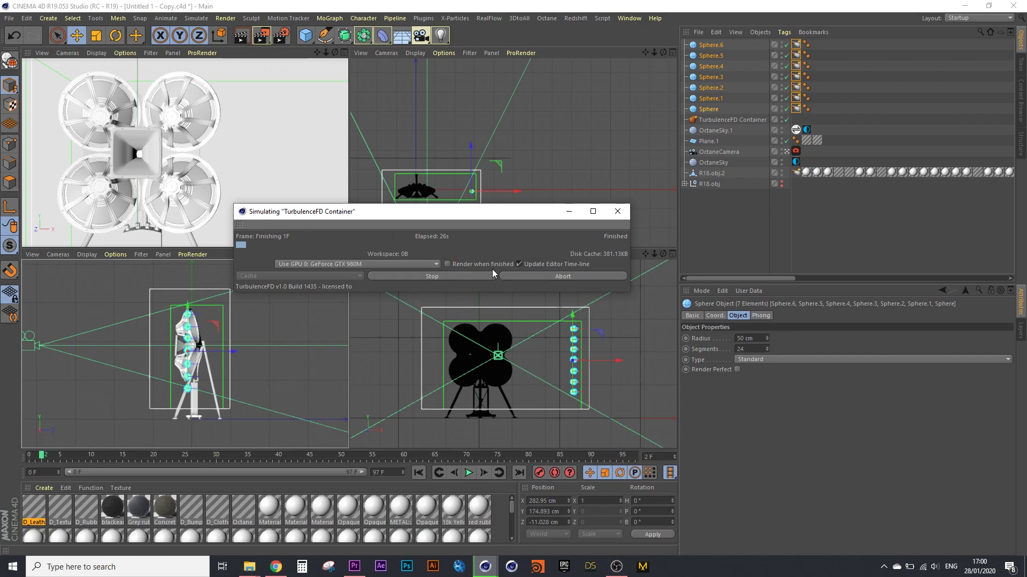
{"action": "left_click", "coordinate": [441, 275]}
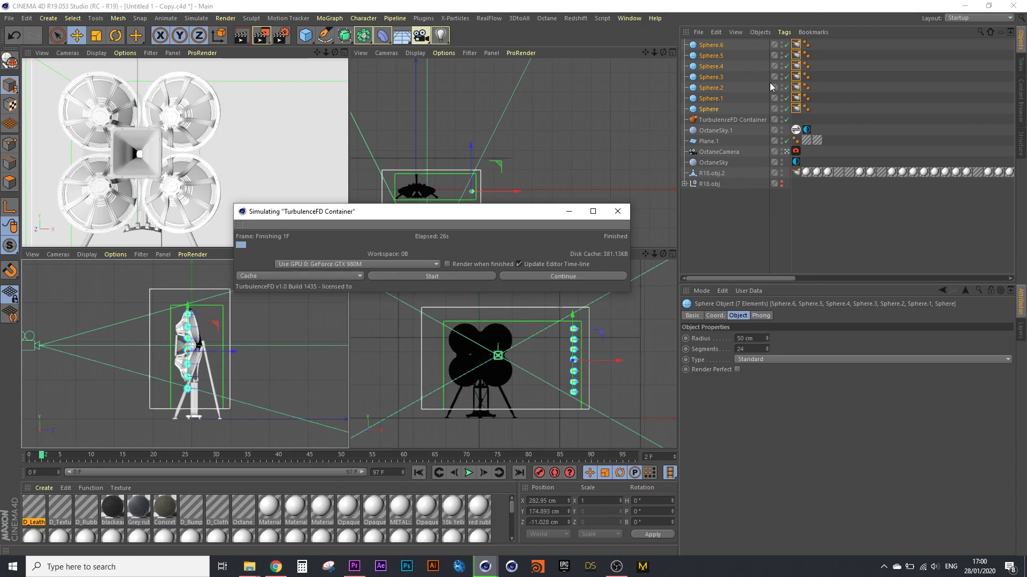
{"action": "left_click", "coordinate": [719, 121]}
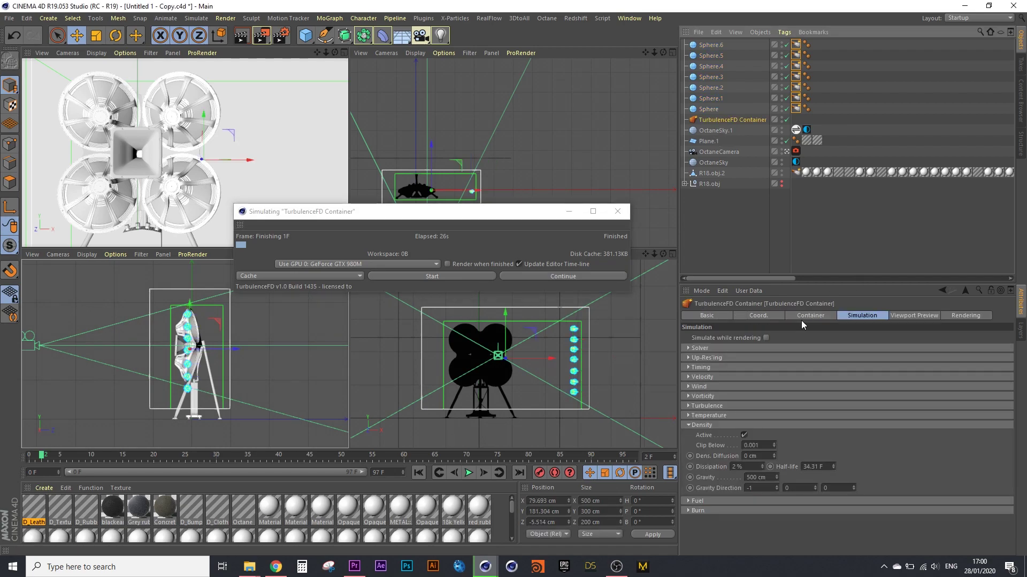
Set the container's Voxel Size to 5 cm and start simulating over the old cache.
{"action": "left_click", "coordinate": [809, 315]}
{"action": "double_click", "coordinate": [760, 348]}
{"action": "type", "text": "5"}
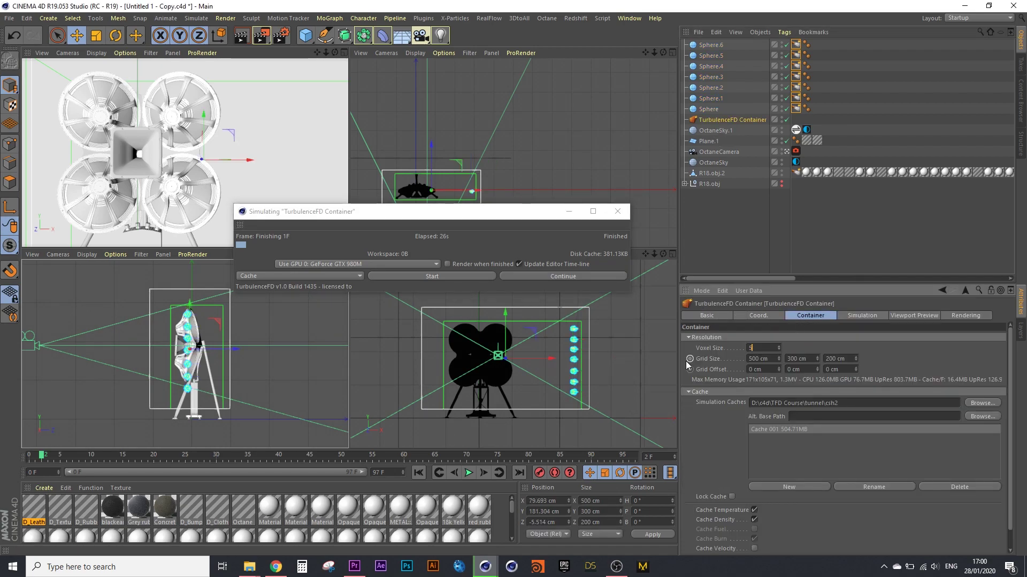
{"action": "key", "text": "Return"}
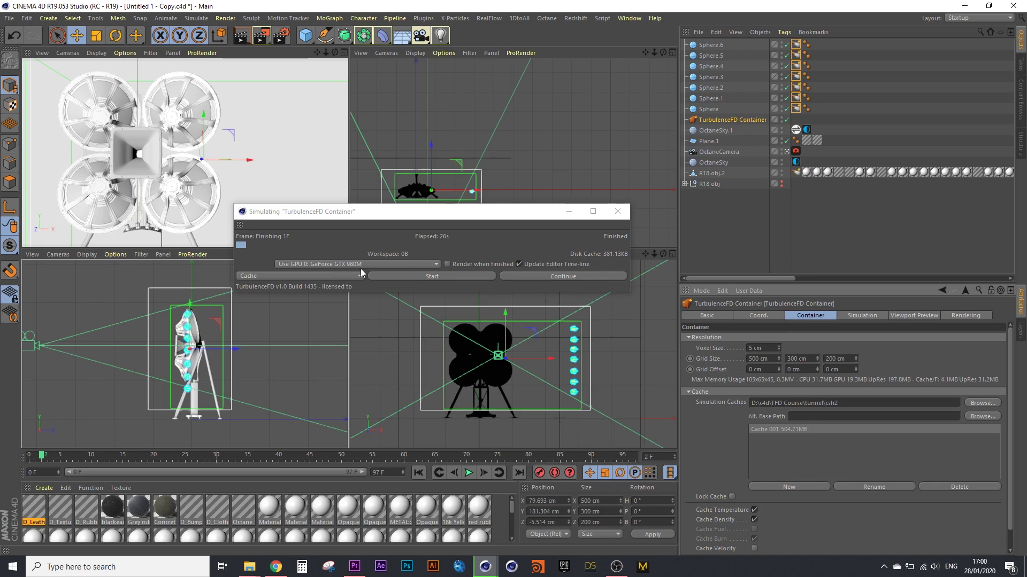
{"action": "left_click", "coordinate": [432, 276]}
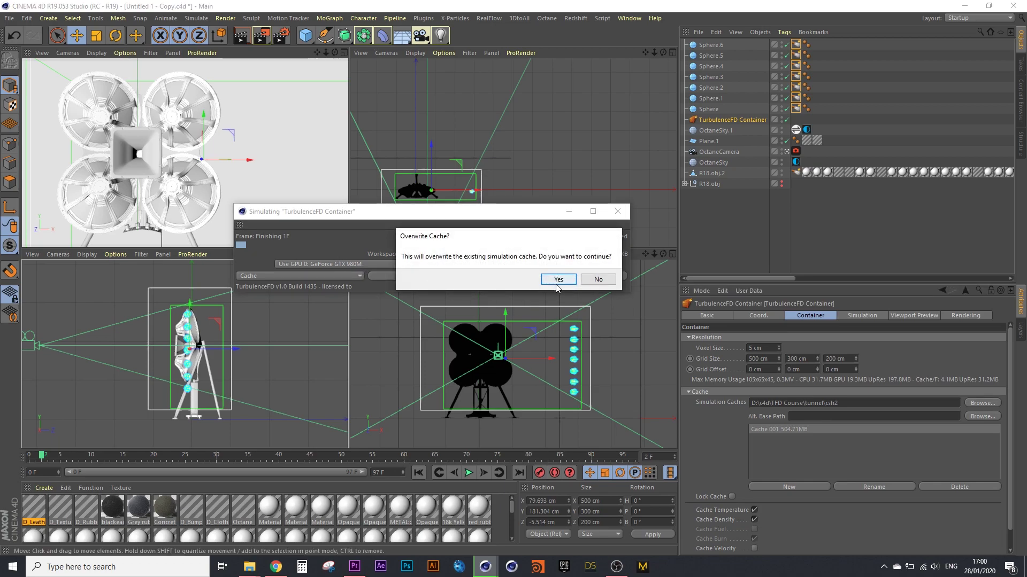
{"action": "left_click", "coordinate": [557, 280]}
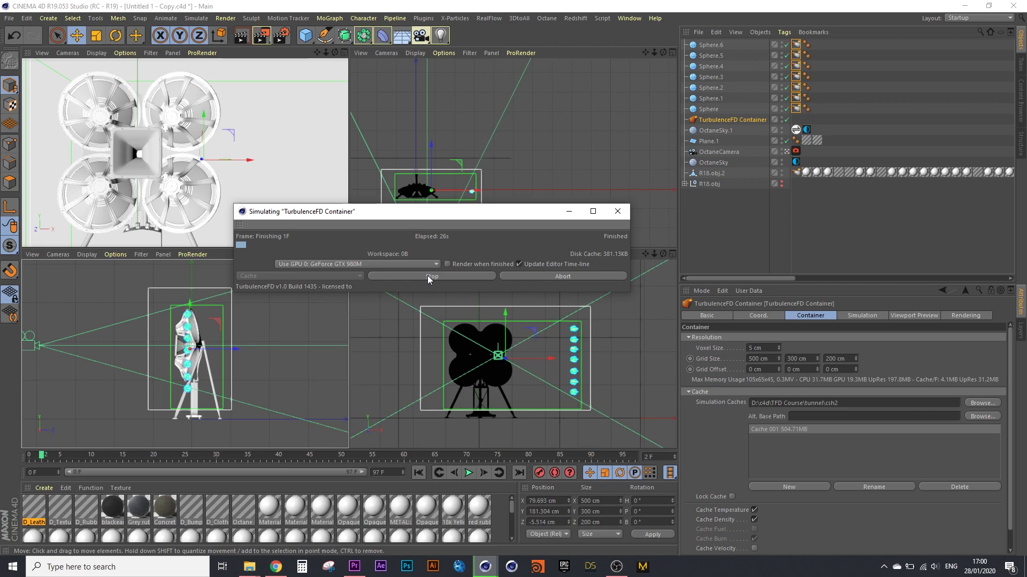
{"action": "left_click", "coordinate": [427, 275]}
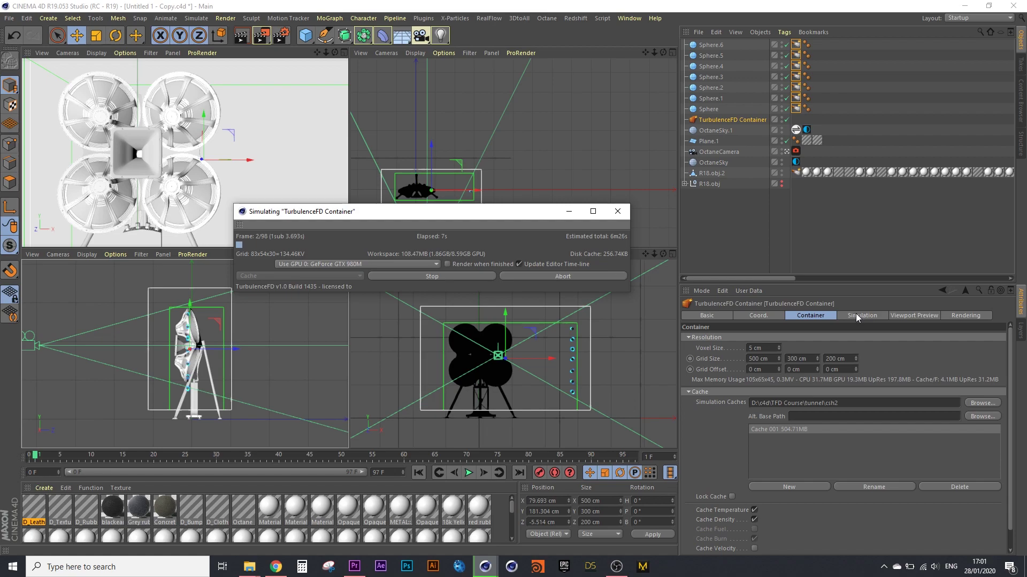
Reposition the simulation window and zoom the top and side viewports toward the emitters.
{"action": "left_click_drag", "start_coordinate": [521, 213], "coordinate": [525, 270]}
{"action": "left_click", "coordinate": [654, 53]}
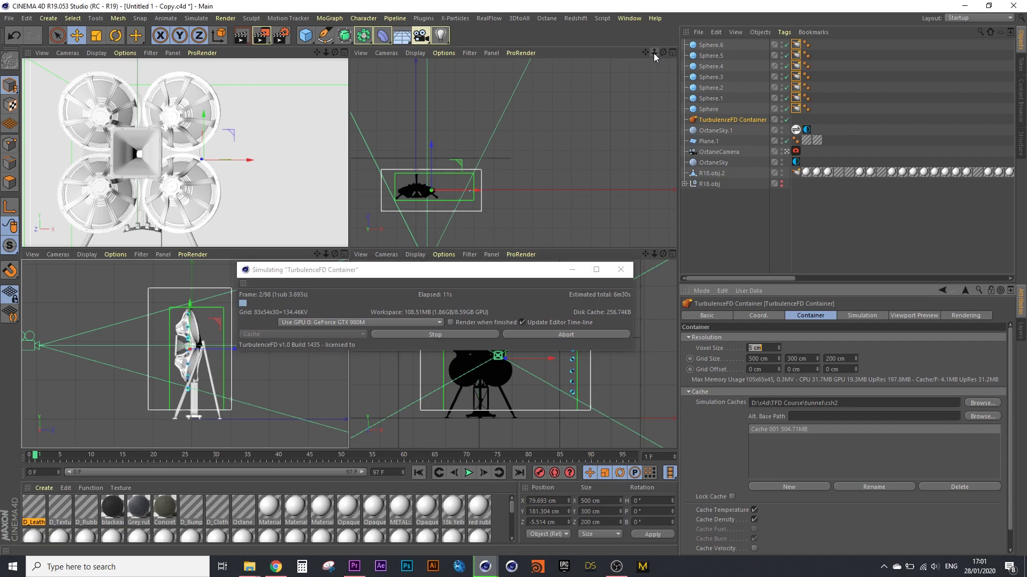
{"action": "mouse_move", "coordinate": [654, 53]}
{"action": "left_mouse_down"}
{"action": "mouse_move", "coordinate": [643, 51]}
{"action": "mouse_move", "coordinate": [682, 41]}
{"action": "left_mouse_up"}
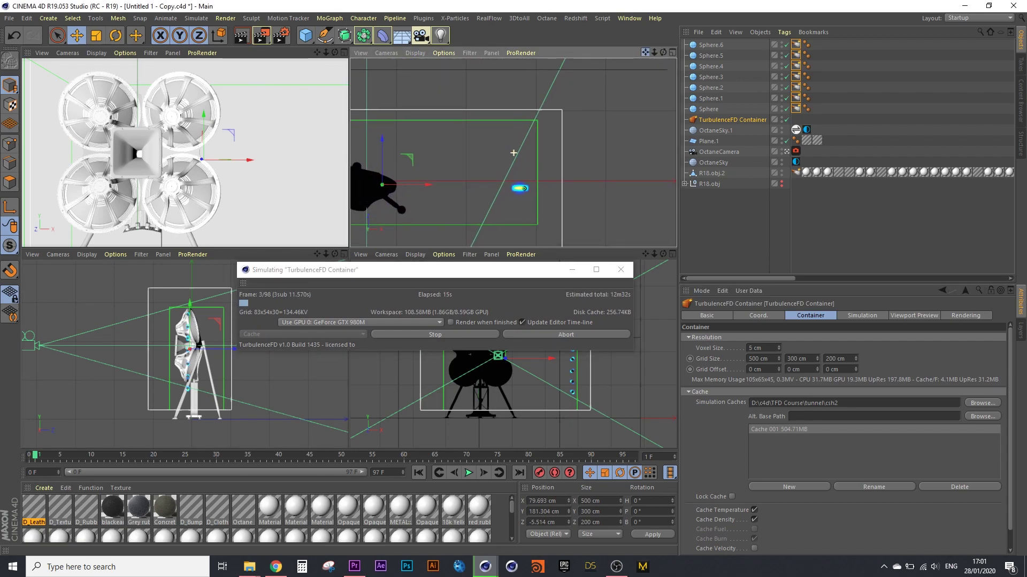
{"action": "left_click_drag", "start_coordinate": [514, 153], "coordinate": [541, 217]}
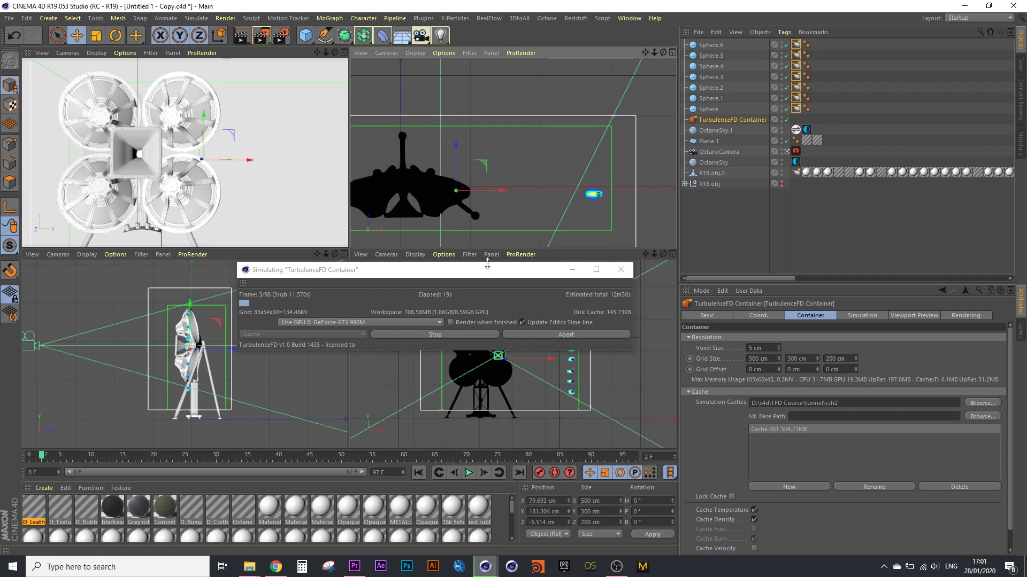
{"action": "left_click_drag", "start_coordinate": [450, 273], "coordinate": [368, 226]}
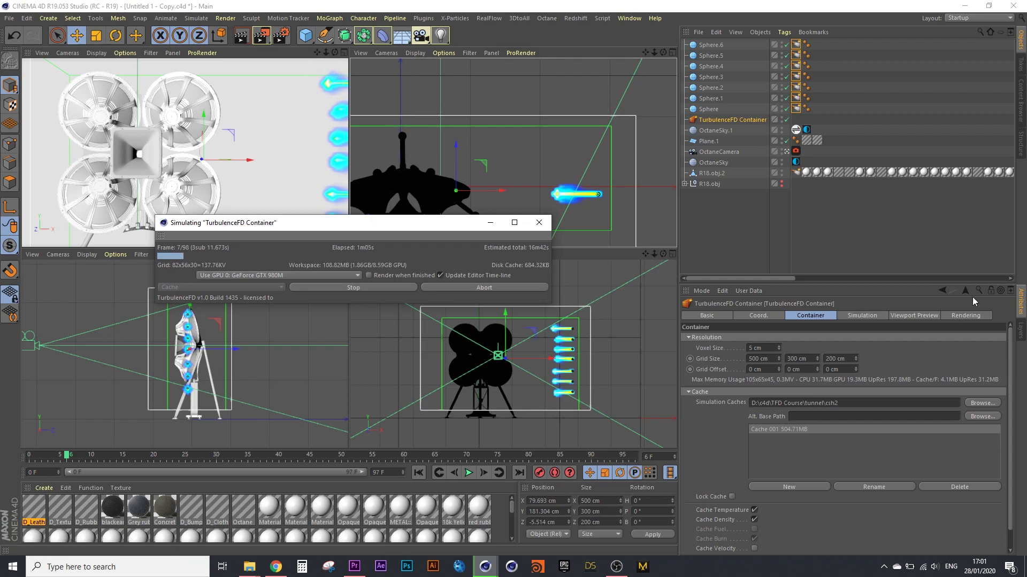
Stop the running simulation around frame 8 and reset gravity direction X to 0.
{"action": "left_click", "coordinate": [861, 317]}
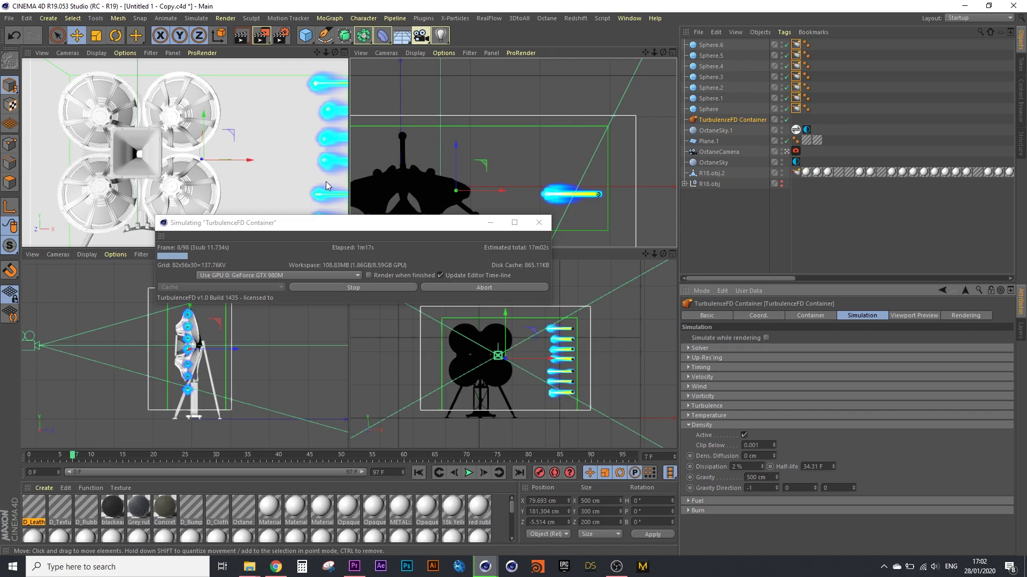
{"action": "left_click", "coordinate": [351, 288]}
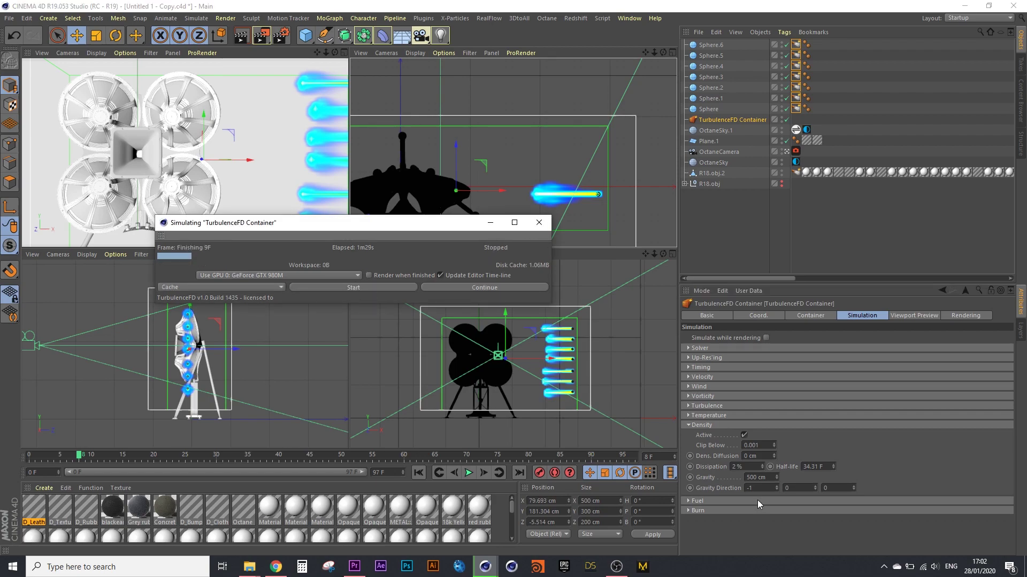
{"action": "left_click", "coordinate": [754, 488]}
{"action": "type", "text": "0"}
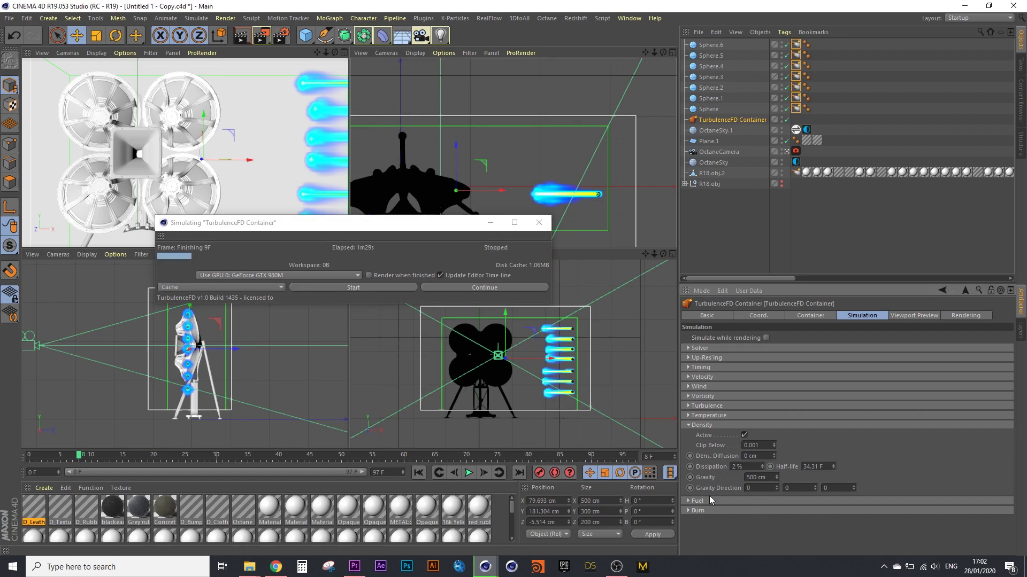
Set density gravity 0, wind direction X -1, wind speed 100 cm, and restart the simulation.
{"action": "left_click", "coordinate": [756, 477]}
{"action": "type", "text": "0"}
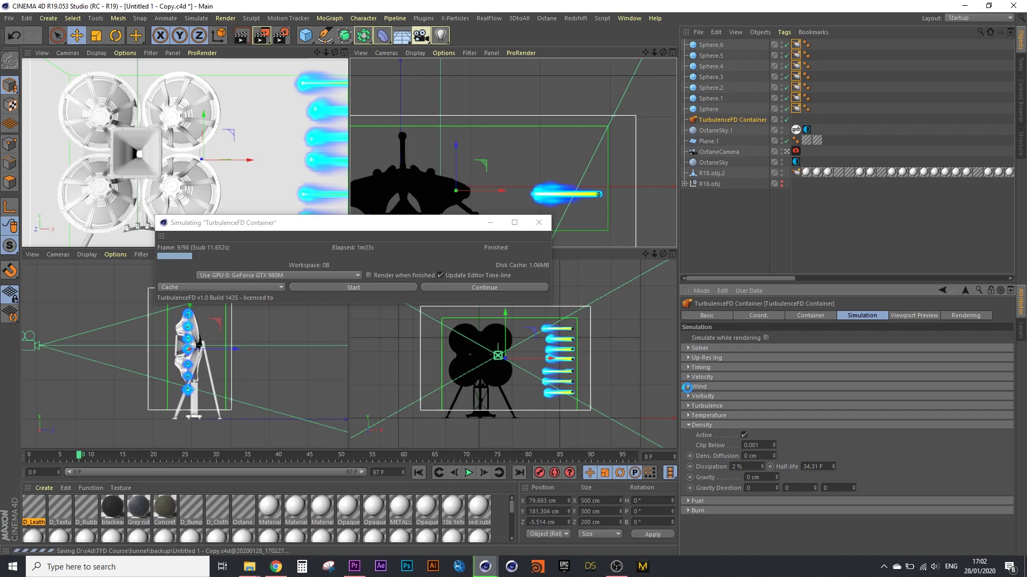
{"action": "left_click", "coordinate": [688, 386]}
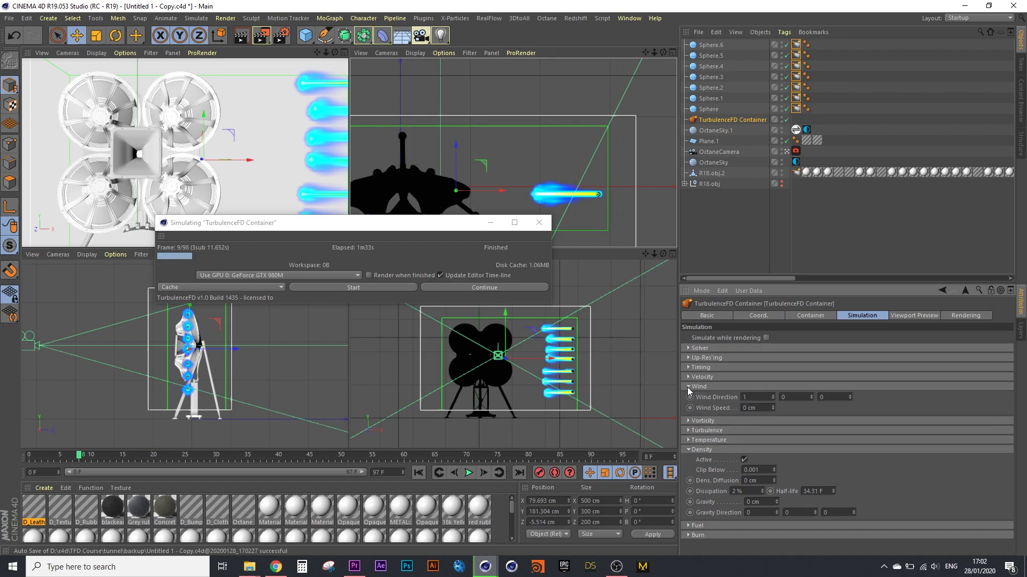
{"action": "left_click", "coordinate": [745, 398]}
{"action": "type", "text": "-1"}
{"action": "double_click", "coordinate": [766, 408]}
{"action": "type", "text": "100"}
{"action": "left_click", "coordinate": [355, 289]}
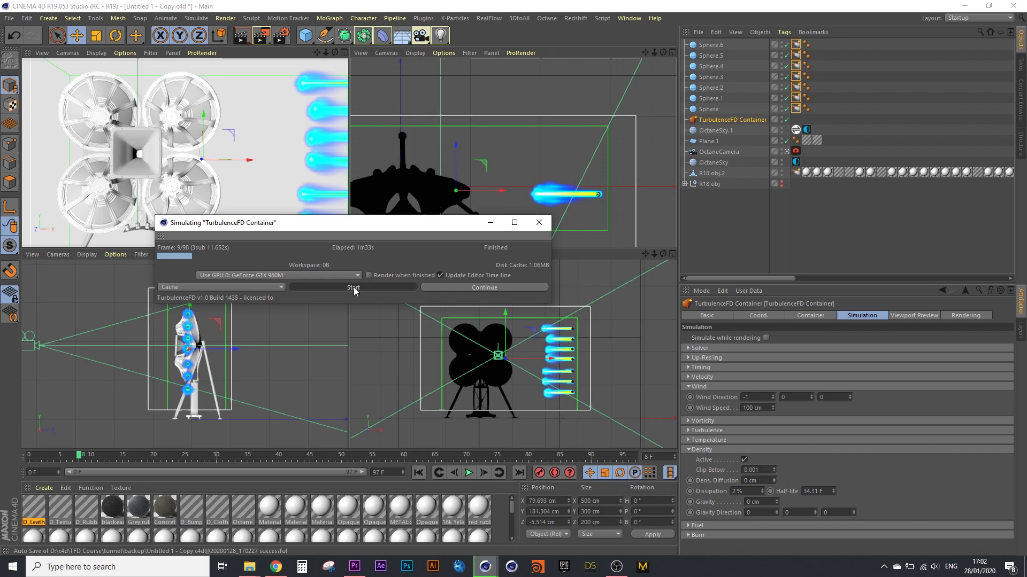
{"action": "left_click", "coordinate": [559, 279]}
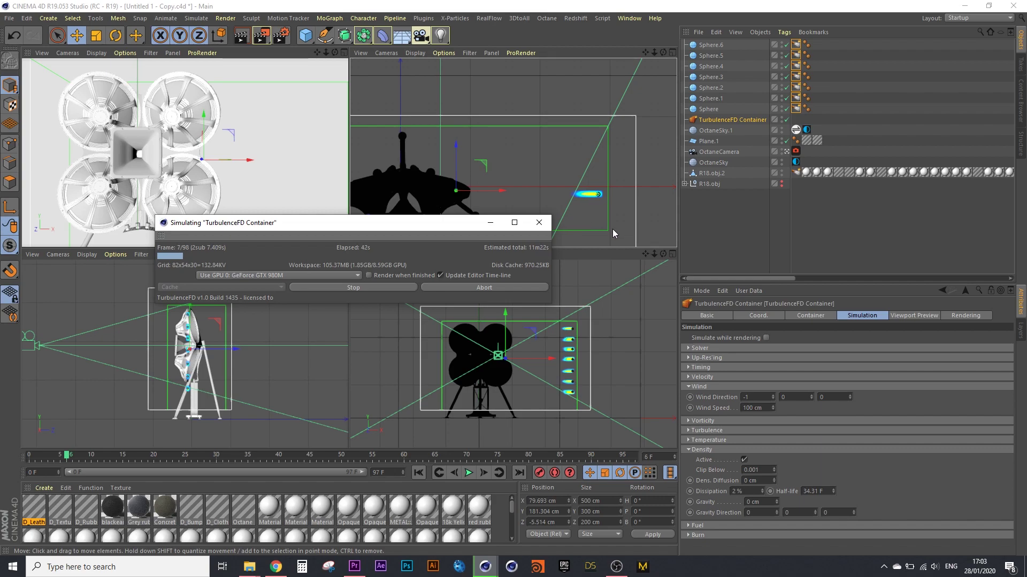
In Premiere Pro, scrub the smoke-stream comp and select the 1_0000.png clip.
{"action": "left_click", "coordinate": [354, 566]}
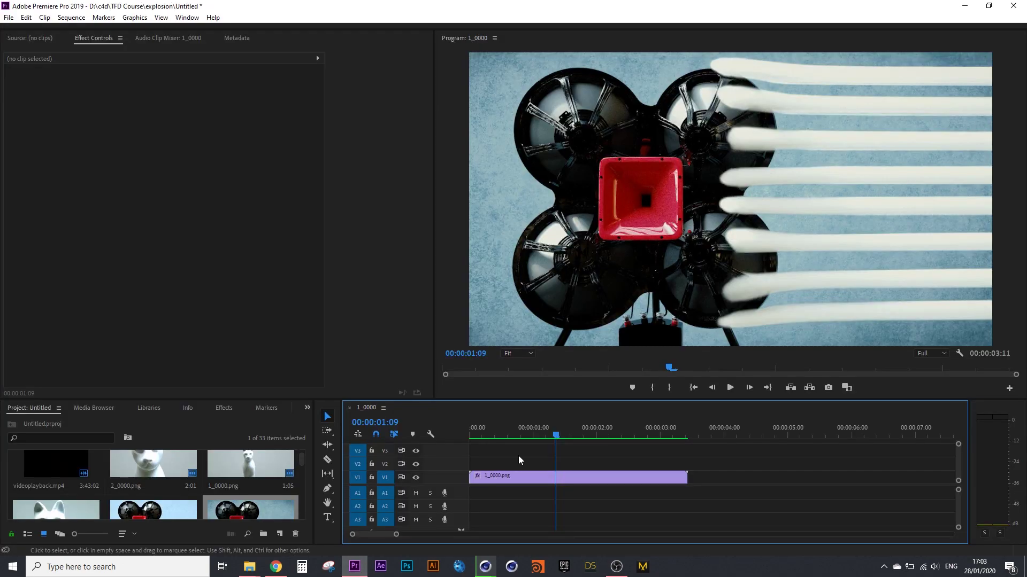
{"action": "mouse_move", "coordinate": [556, 434]}
{"action": "left_mouse_down"}
{"action": "mouse_move", "coordinate": [533, 439]}
{"action": "mouse_move", "coordinate": [638, 426]}
{"action": "mouse_move", "coordinate": [610, 429]}
{"action": "left_mouse_up"}
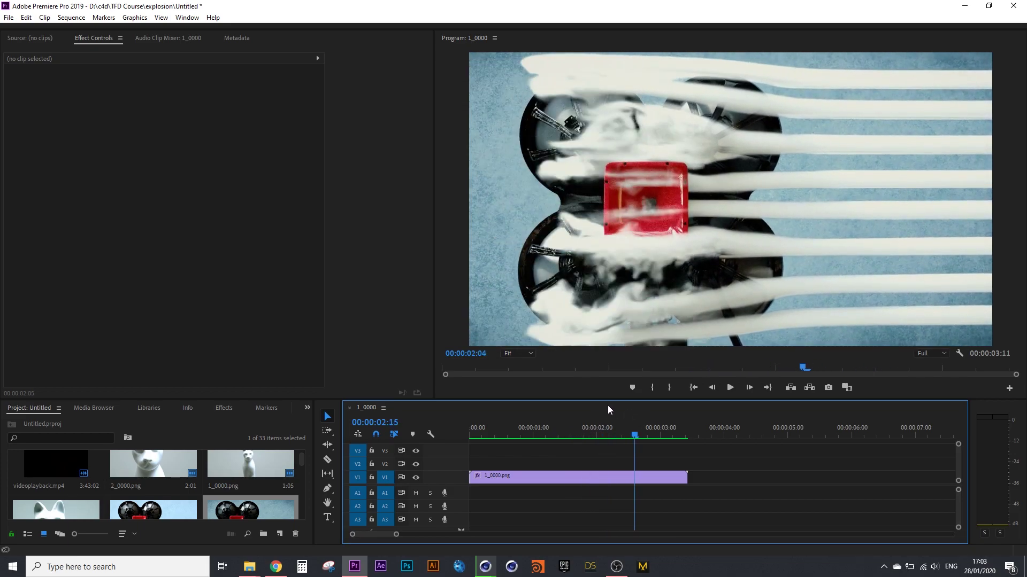
{"action": "left_click", "coordinate": [521, 486]}
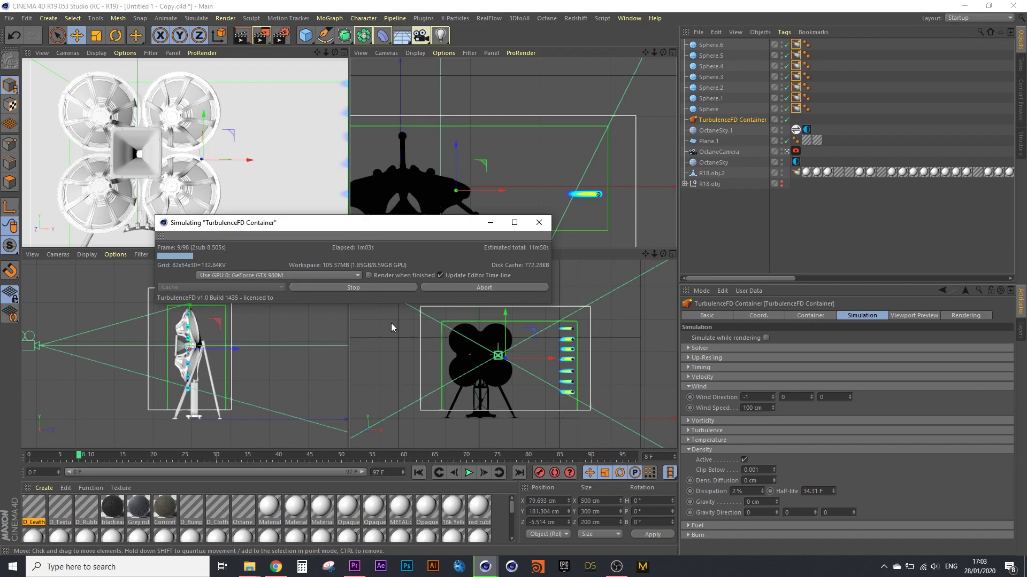
Try container voxel sizes of 0.1 cm and then a smaller value.
{"action": "left_click", "coordinate": [805, 314]}
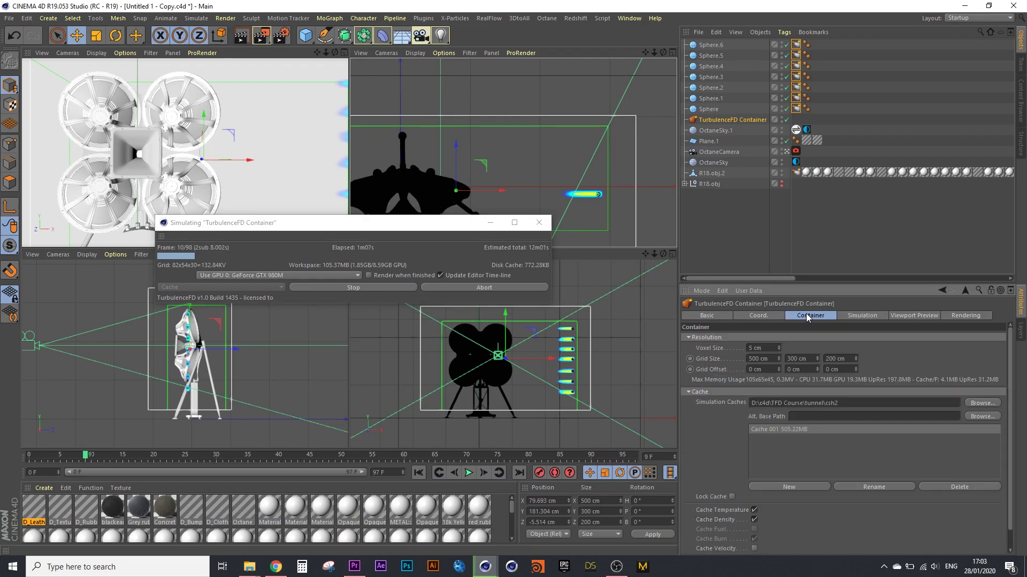
{"action": "left_click", "coordinate": [763, 348]}
{"action": "type", "text": ".1"}
{"action": "key", "text": "Return"}
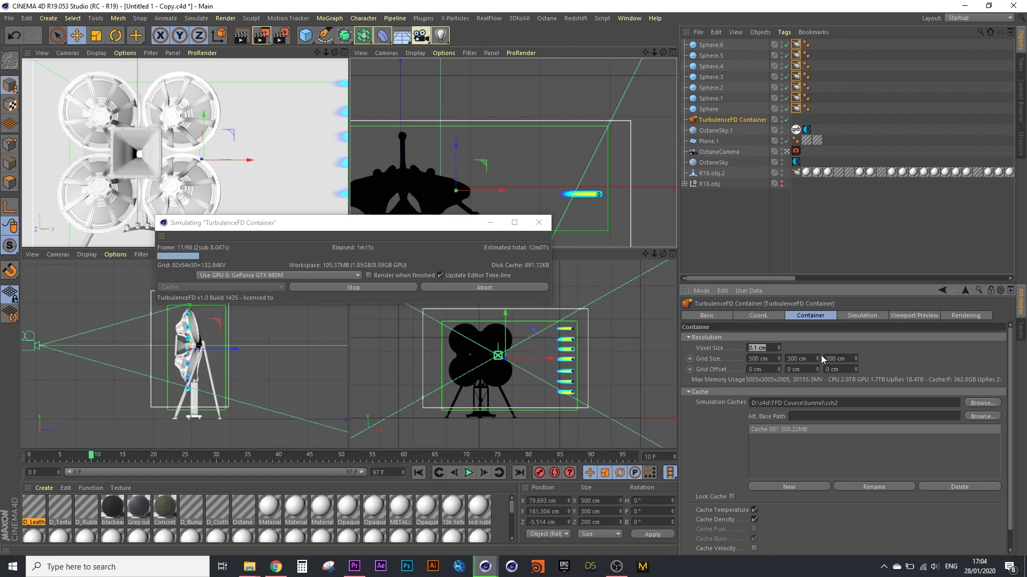
{"action": "key", "text": "BackSpace"}
{"action": "type", "text": "5"}
{"action": "key", "text": "Return"}
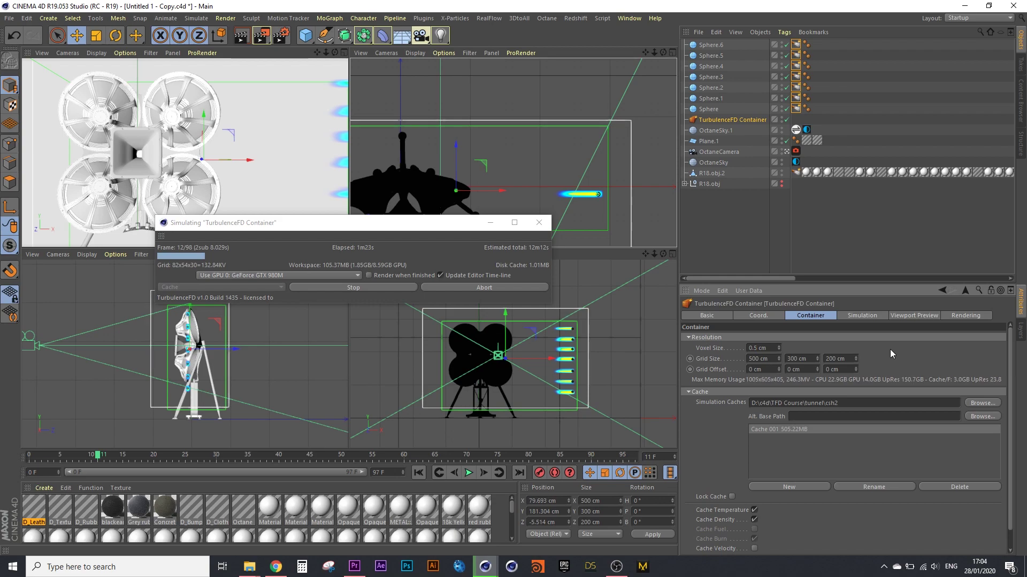
Try voxel sizes of 6, 0.6 and 0.8 cm, finally settling on 1 cm.
{"action": "left_click", "coordinate": [759, 346]}
{"action": "key", "text": "BackSpace"}
{"action": "key", "text": "BackSpace"}
{"action": "type", "text": "6"}
{"action": "key", "text": "Return"}
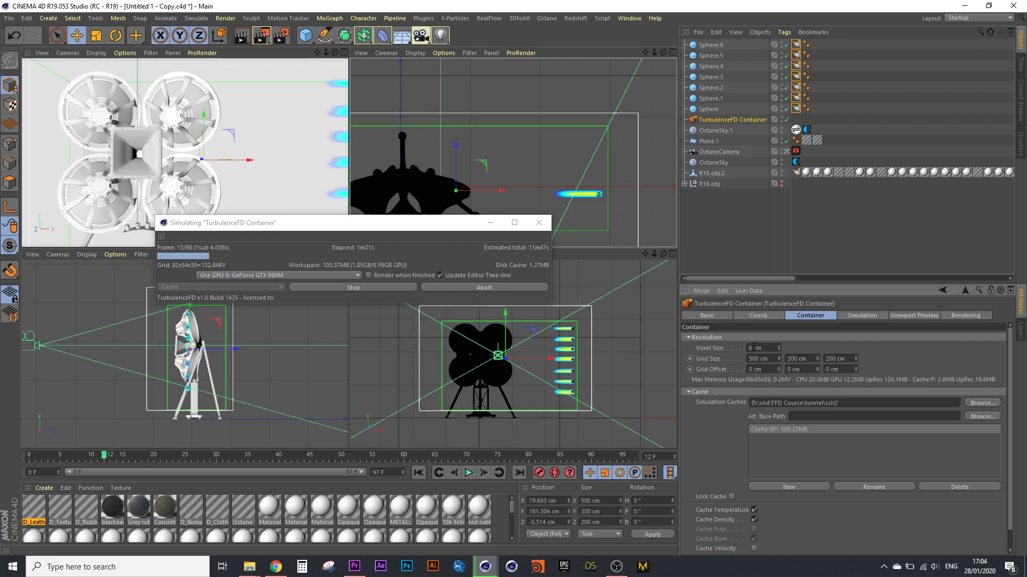
{"action": "double_click", "coordinate": [750, 347]}
{"action": "type", "text": "5."}
{"action": "key", "text": "Return"}
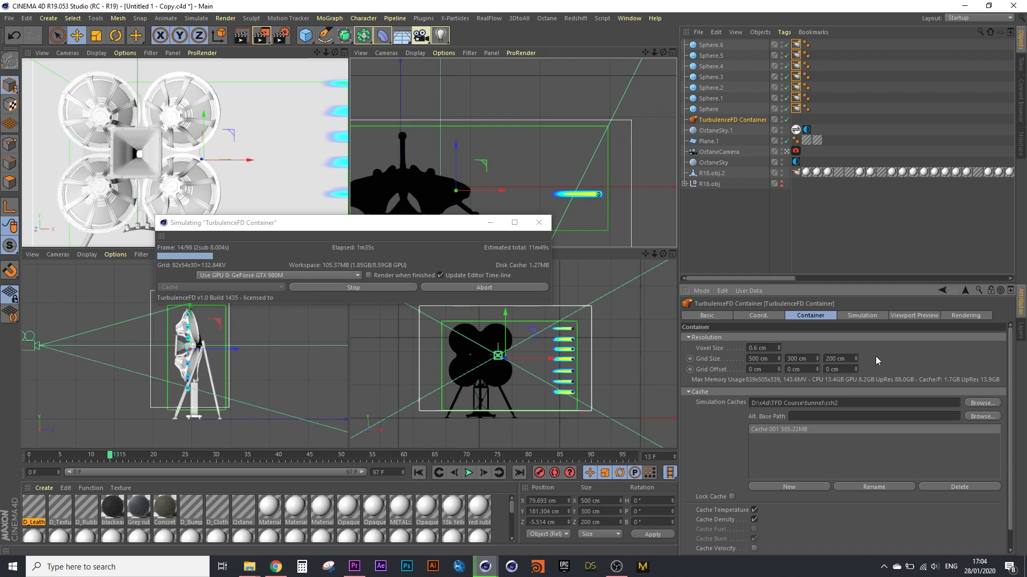
{"action": "left_click", "coordinate": [754, 348]}
{"action": "type", "text": "0.8"}
{"action": "key", "text": "Return"}
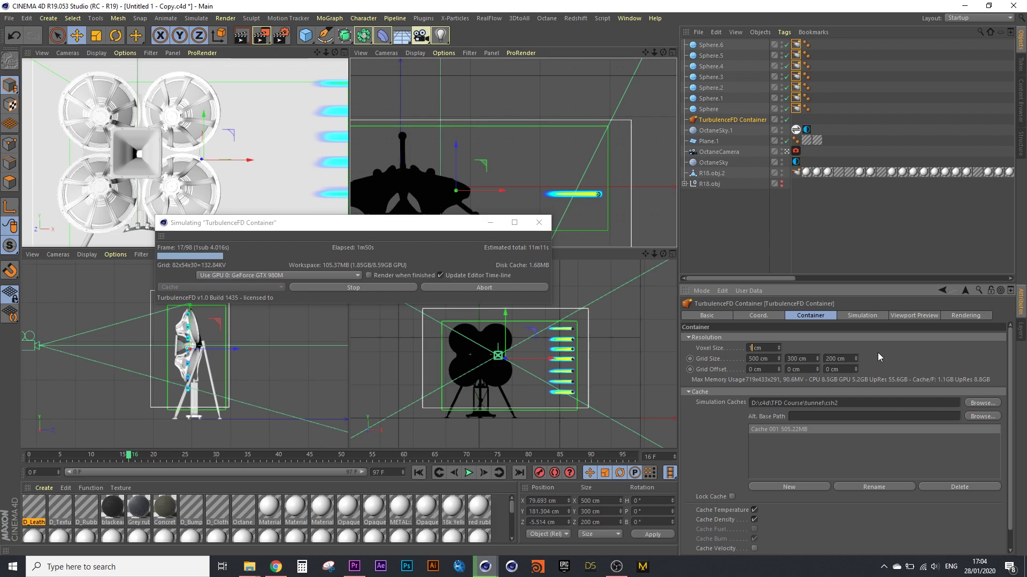
{"action": "key", "text": "Return"}
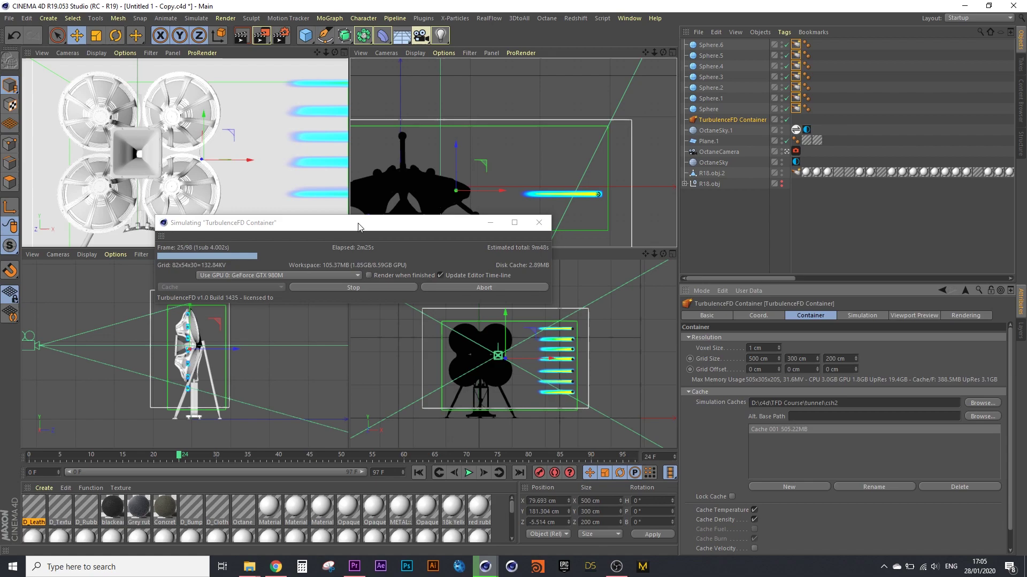
Move the simulation progress window lower twice while the finer simulation runs.
{"action": "left_click_drag", "start_coordinate": [359, 227], "coordinate": [350, 271]}
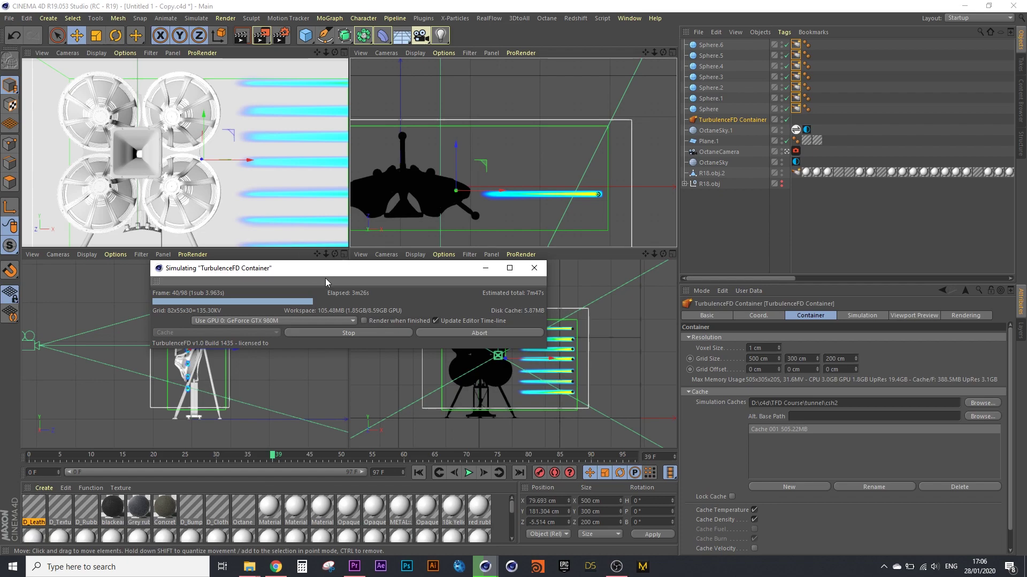
{"action": "left_click_drag", "start_coordinate": [363, 269], "coordinate": [363, 341]}
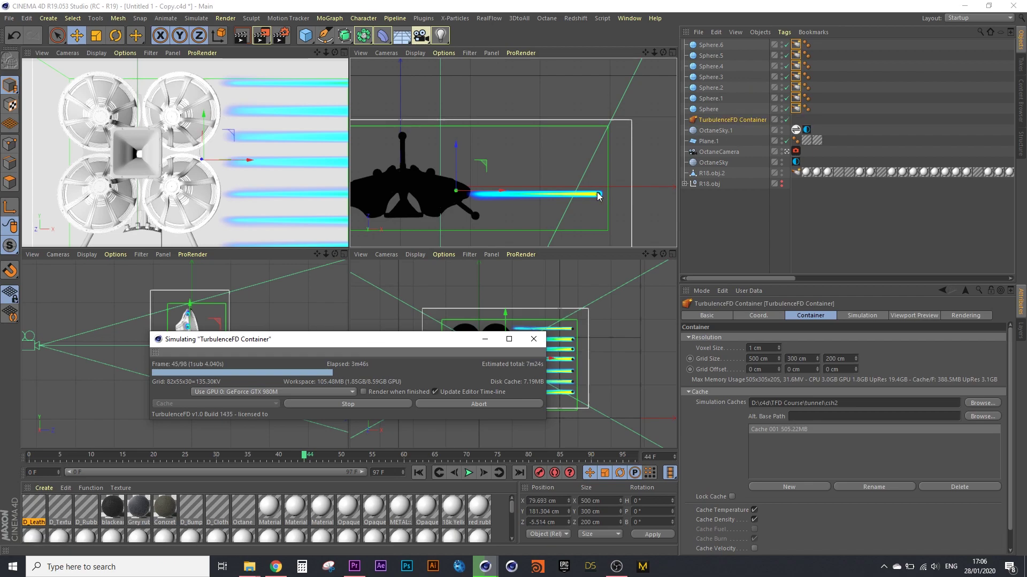
Edit the directional force on all seven sphere emitters while the simulation runs toward frame 58.
{"action": "left_click", "coordinate": [796, 46]}
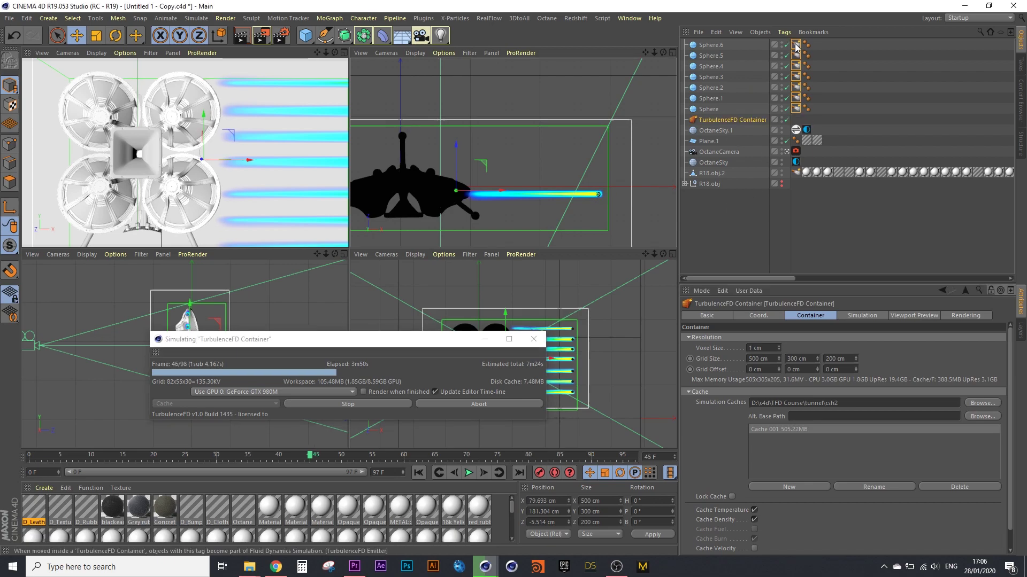
{"action": "left_click", "coordinate": [796, 109], "text": "shift"}
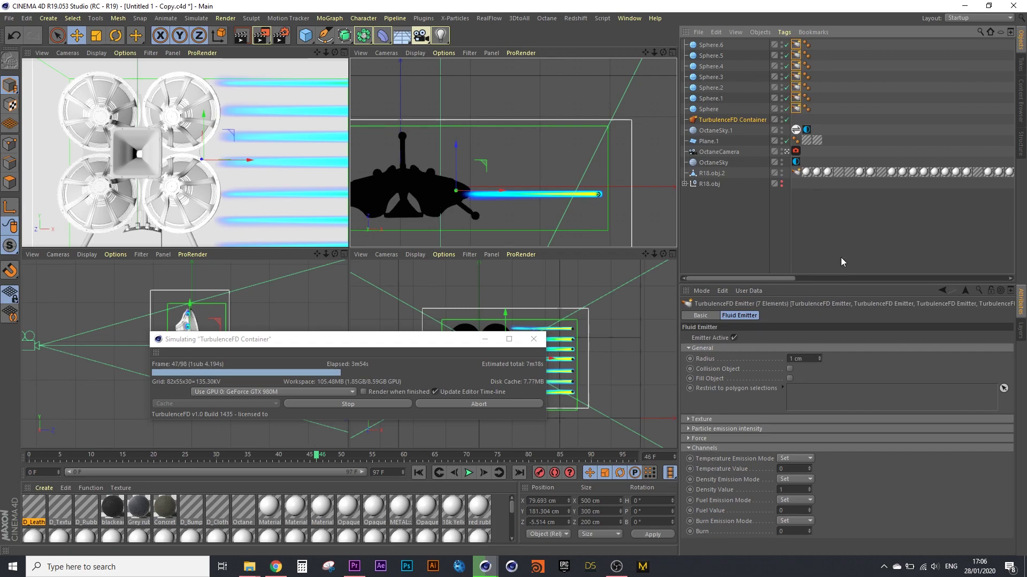
{"action": "left_click", "coordinate": [691, 439]}
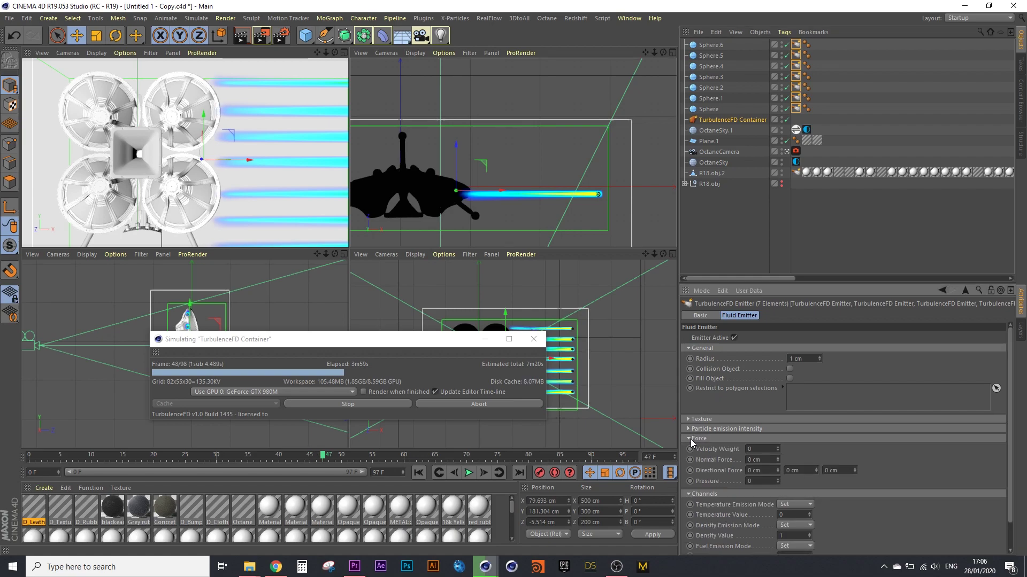
{"action": "double_click", "coordinate": [758, 470]}
{"action": "key", "text": "Return"}
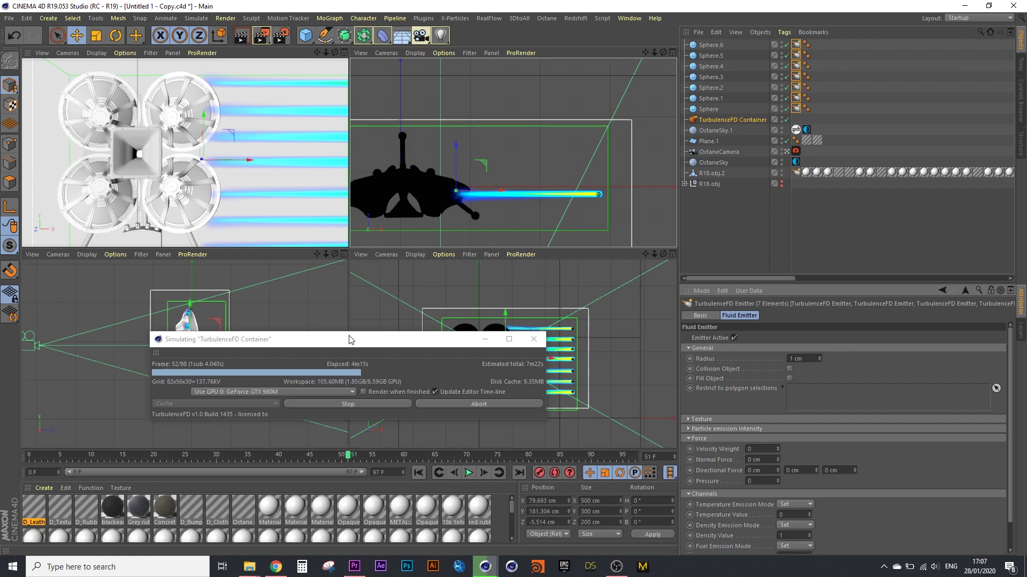
{"action": "mouse_move", "coordinate": [349, 339]}
{"action": "left_mouse_down"}
{"action": "mouse_move", "coordinate": [347, 395]}
{"action": "mouse_move", "coordinate": [331, 414]}
{"action": "left_mouse_up"}
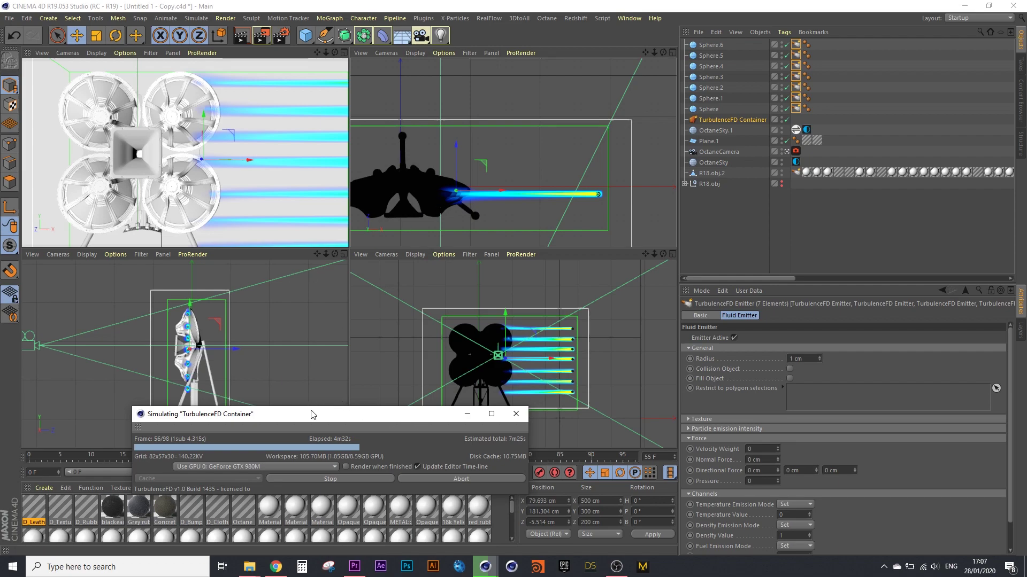
{"action": "left_click_drag", "start_coordinate": [318, 416], "coordinate": [330, 237]}
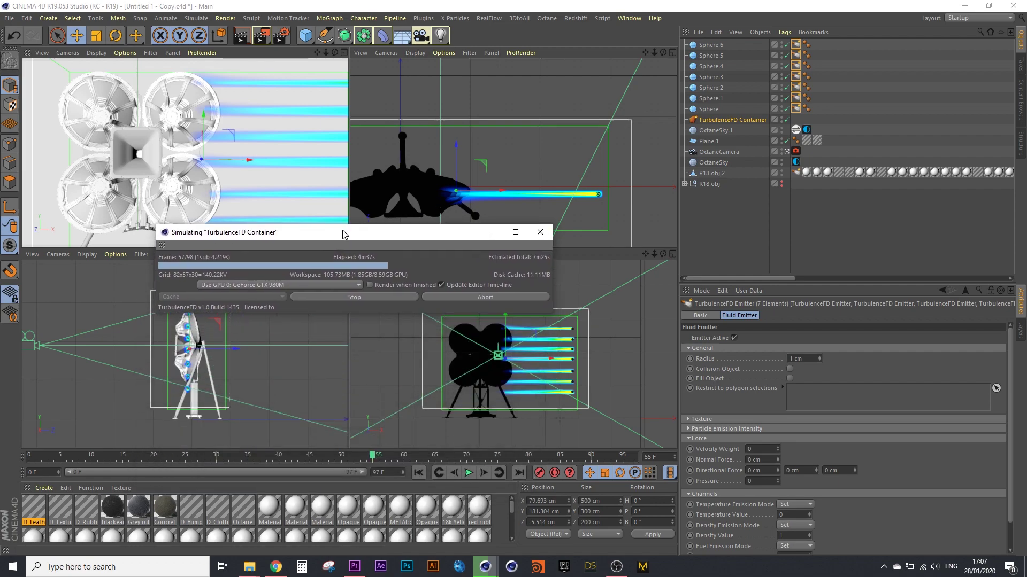
Stop the TurbulenceFD smoke simulation and open Octane's Live Viewer window.
{"action": "left_click", "coordinate": [337, 300]}
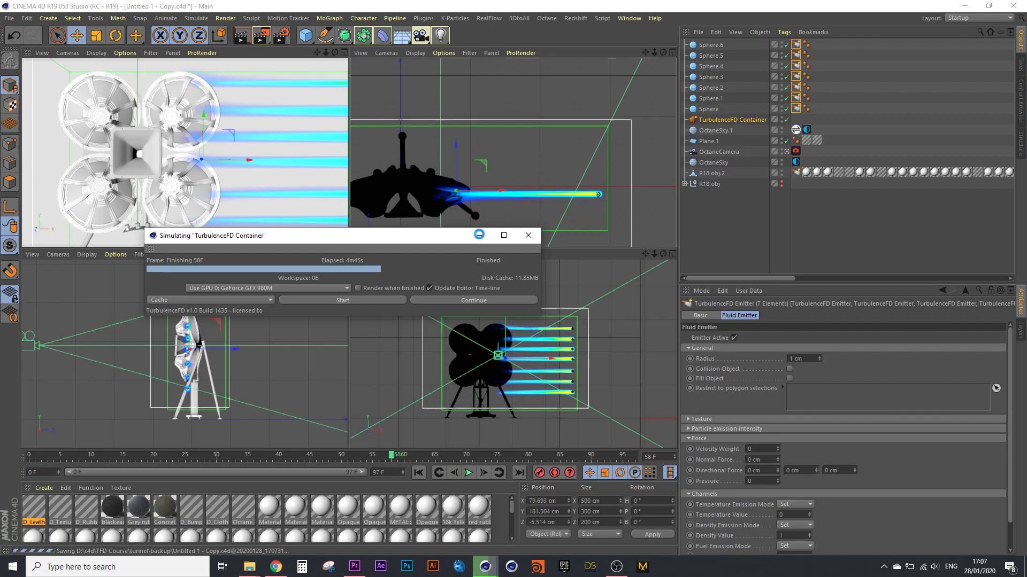
{"action": "left_click", "coordinate": [480, 237]}
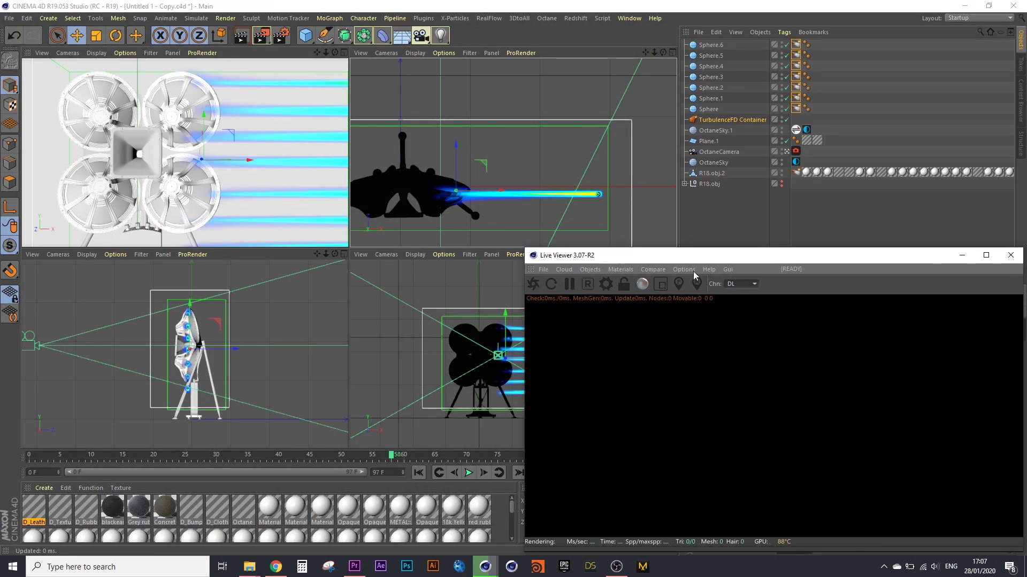
Switch the Live Viewer kernel to path tracing, move the viewer left, and save the project.
{"action": "left_click", "coordinate": [742, 284]}
{"action": "left_click", "coordinate": [735, 306]}
{"action": "left_click_drag", "start_coordinate": [737, 255], "coordinate": [330, 147]}
{"action": "left_click", "coordinate": [8, 19]}
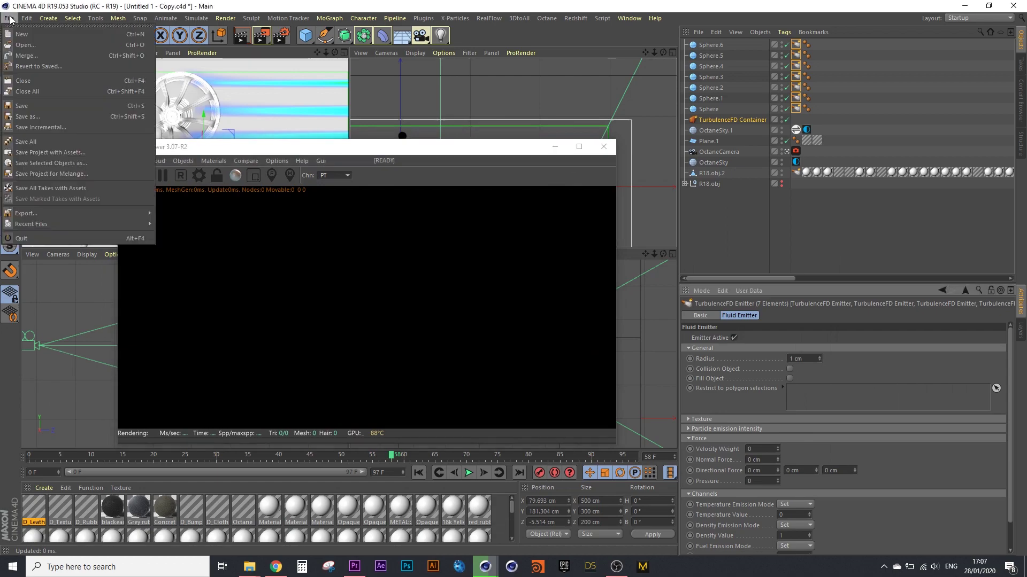
{"action": "left_click", "coordinate": [24, 105]}
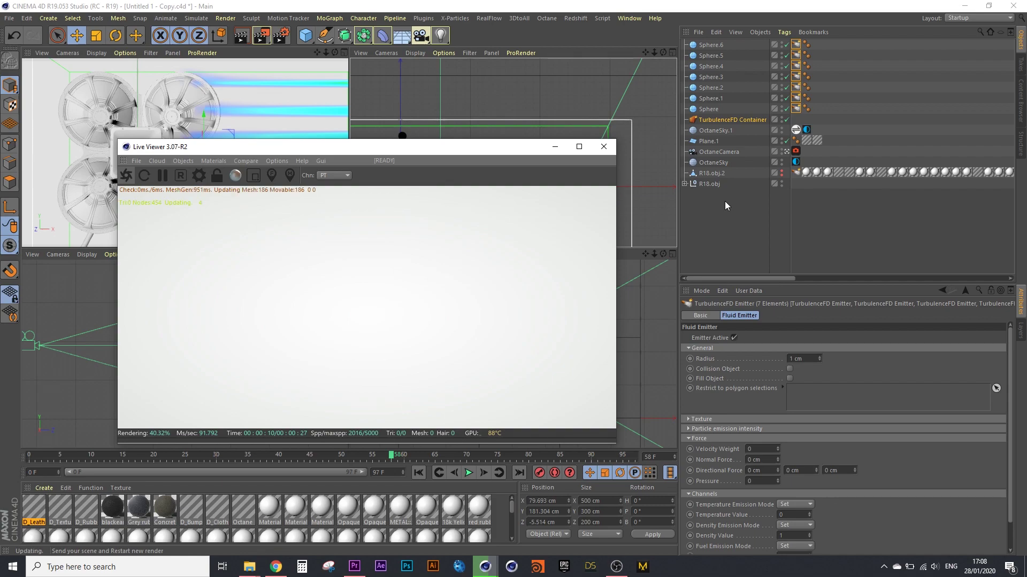
Add an Octane object tag to the TurbulenceFD Container with absorption/scattering driven by Density.
{"action": "right_click", "coordinate": [729, 121]}
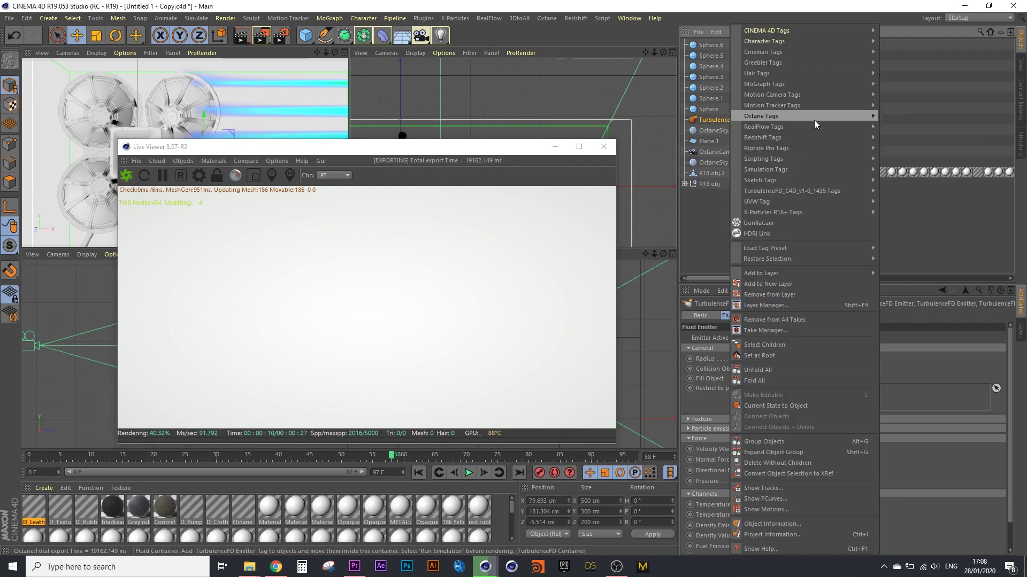
{"action": "mouse_move", "coordinate": [760, 116]}
{"action": "left_click", "coordinate": [914, 145]}
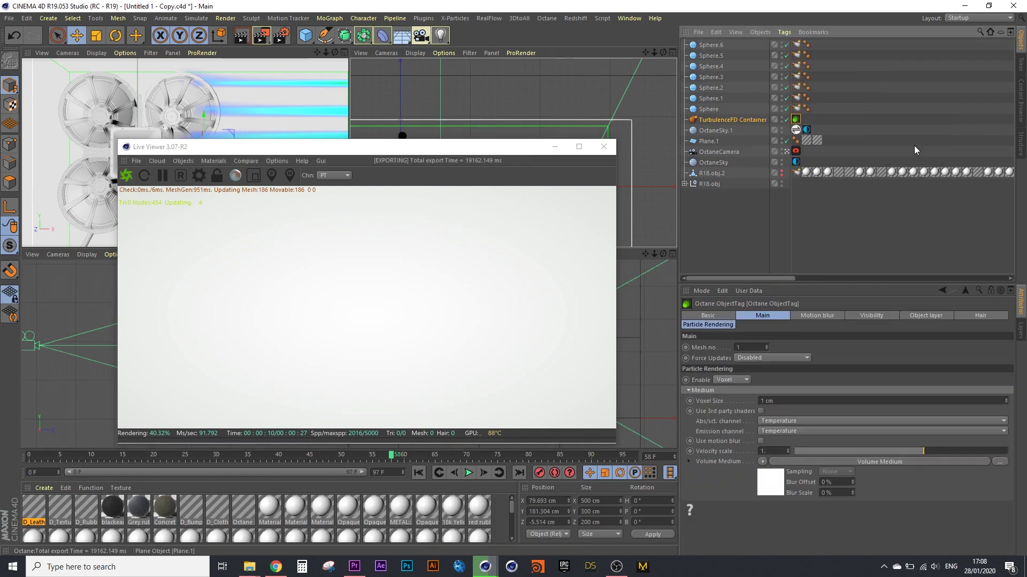
{"action": "left_click", "coordinate": [782, 419]}
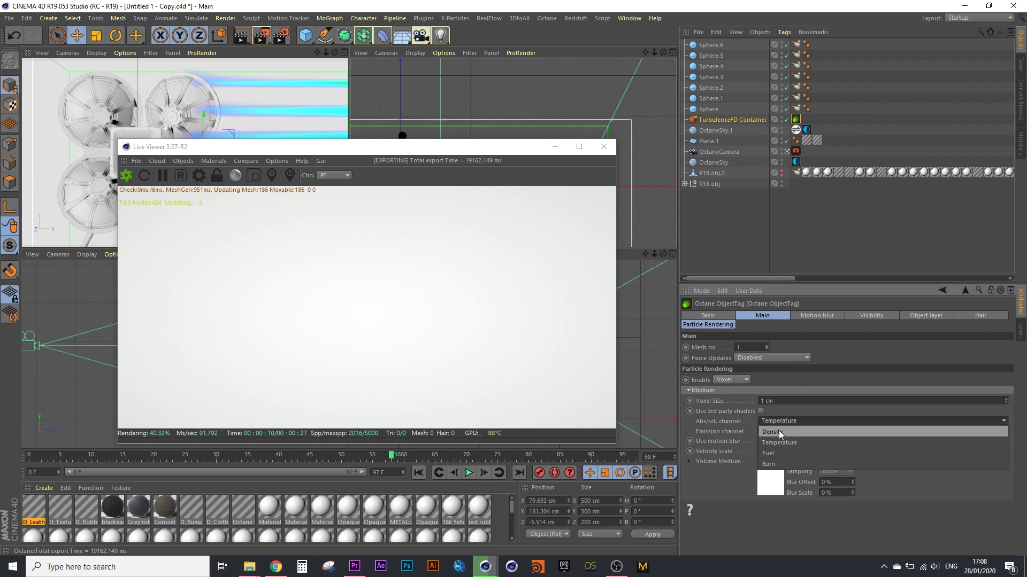
{"action": "left_click", "coordinate": [777, 432]}
Clear the volume medium's emission texture shader and emission ramp gradient.
{"action": "left_click", "coordinate": [774, 490]}
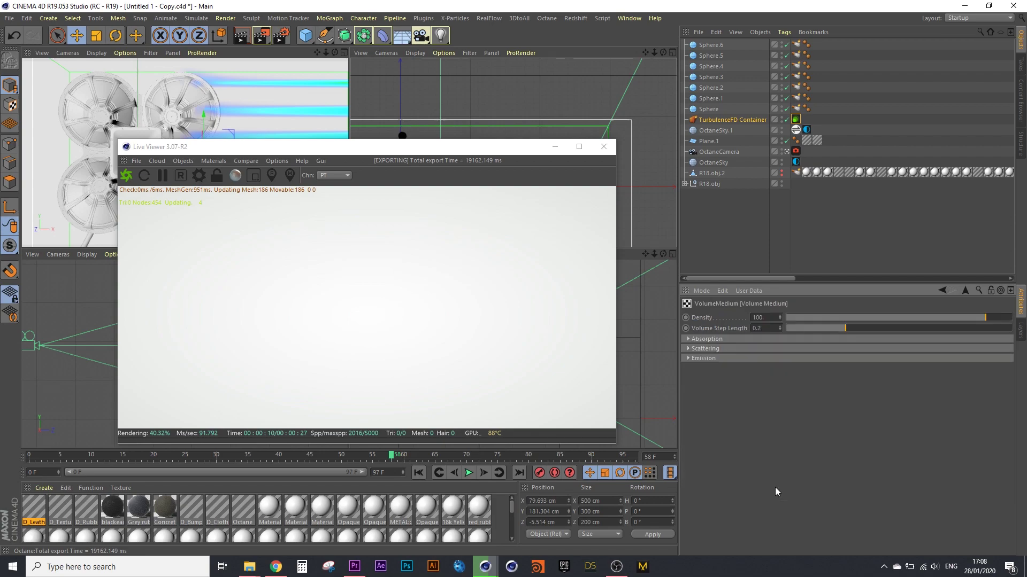
{"action": "left_click", "coordinate": [724, 359]}
{"action": "left_click", "coordinate": [742, 368]}
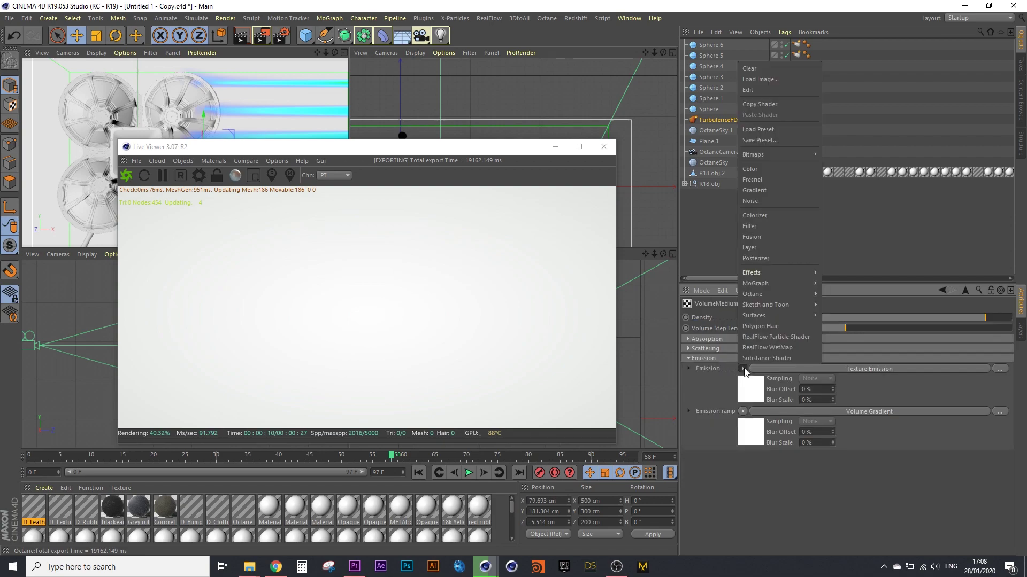
{"action": "left_click", "coordinate": [762, 67]}
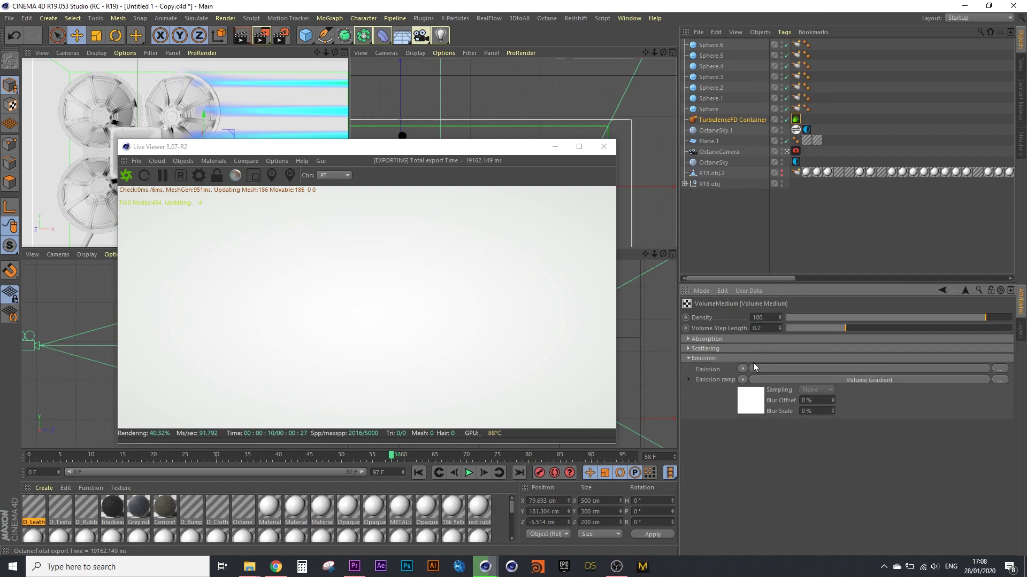
{"action": "left_click", "coordinate": [743, 379]}
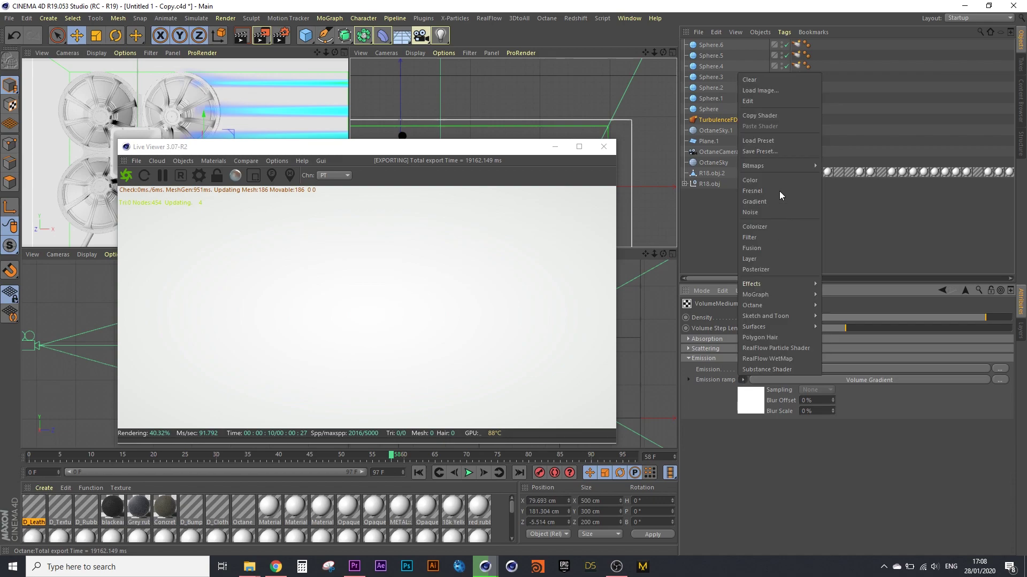
{"action": "left_click", "coordinate": [769, 81]}
Set the volume medium's absorption colour to mid grey.
{"action": "left_click", "coordinate": [712, 340]}
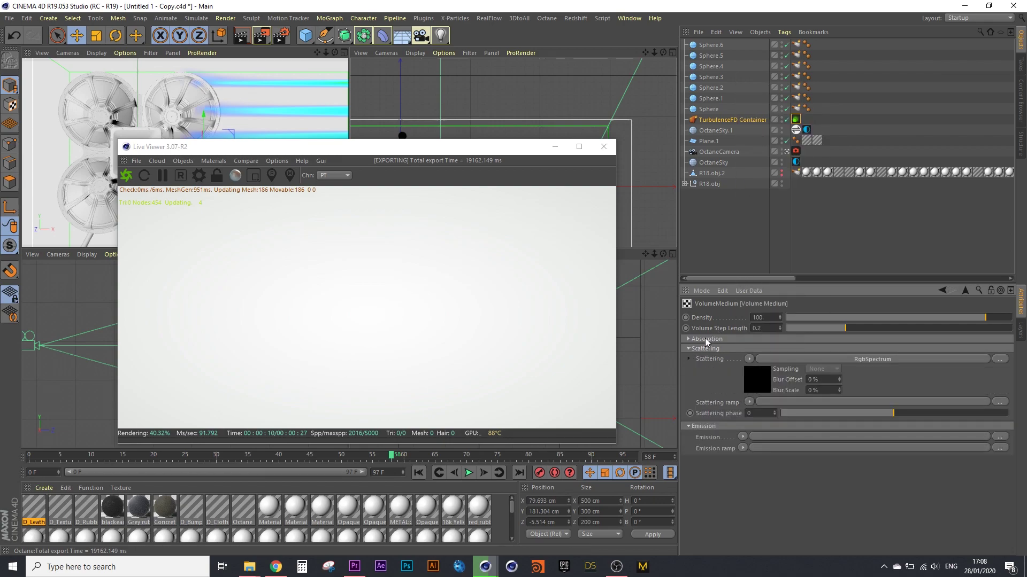
{"action": "left_click", "coordinate": [791, 413]}
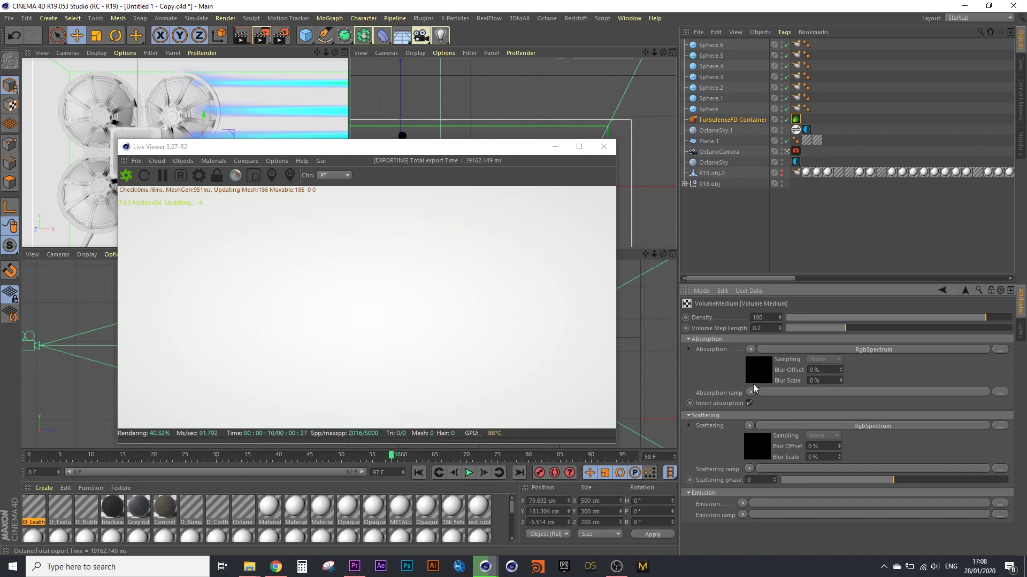
{"action": "left_click", "coordinate": [755, 374]}
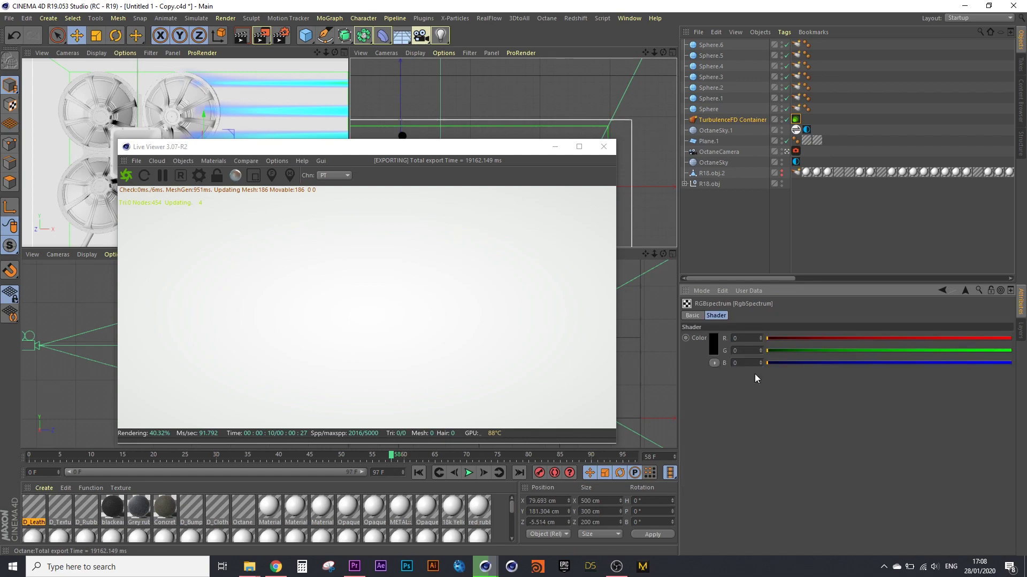
{"action": "left_click", "coordinate": [714, 343]}
{"action": "left_click_drag", "start_coordinate": [743, 364], "coordinate": [762, 364]}
{"action": "left_click", "coordinate": [697, 383]}
{"action": "left_click", "coordinate": [967, 290]}
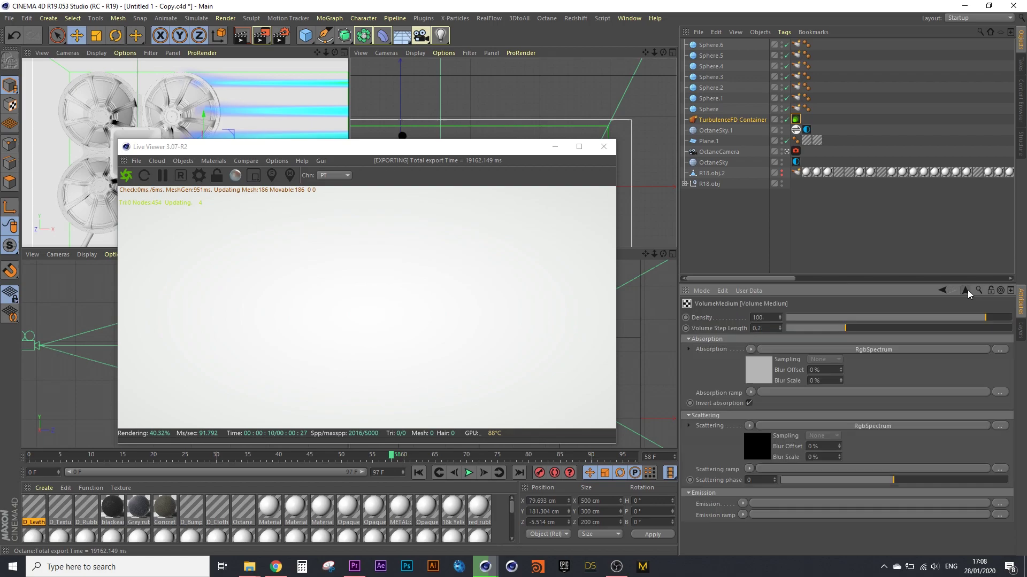
Compare the Premiere comp with the Looks effect off and on, then return to CINEMA 4D.
{"action": "left_click", "coordinate": [357, 568]}
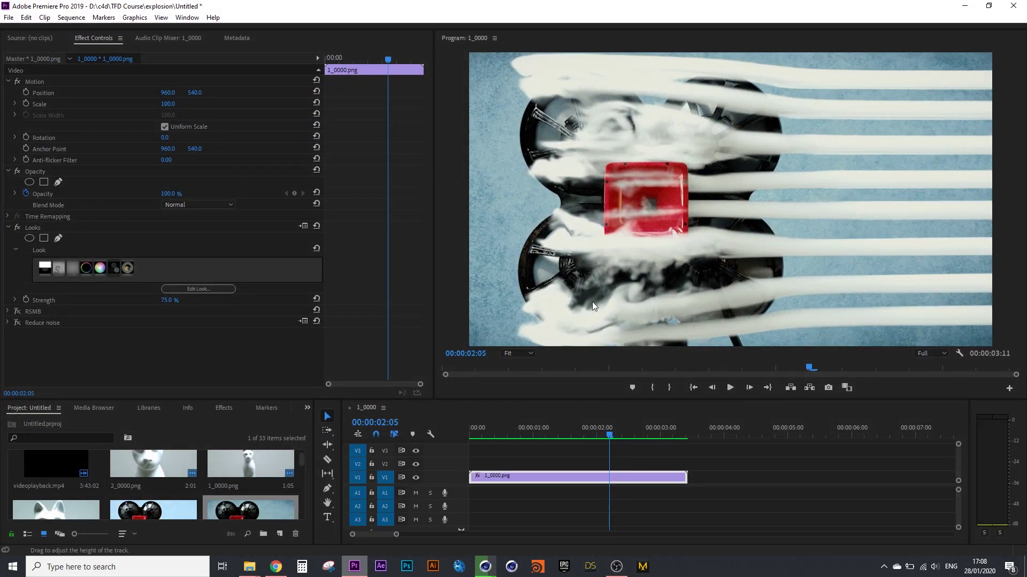
{"action": "left_click", "coordinate": [18, 229]}
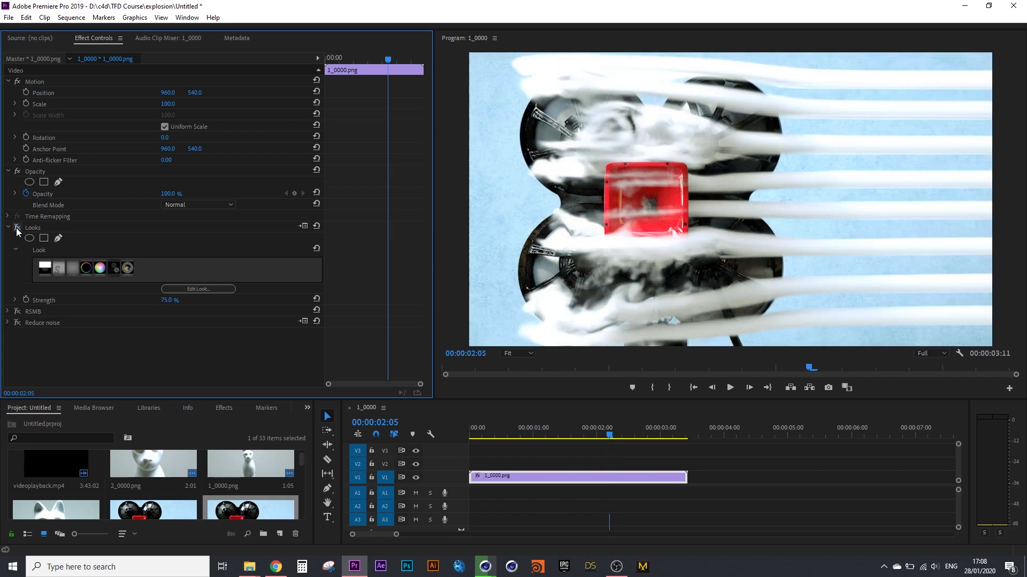
{"action": "left_click", "coordinate": [17, 229]}
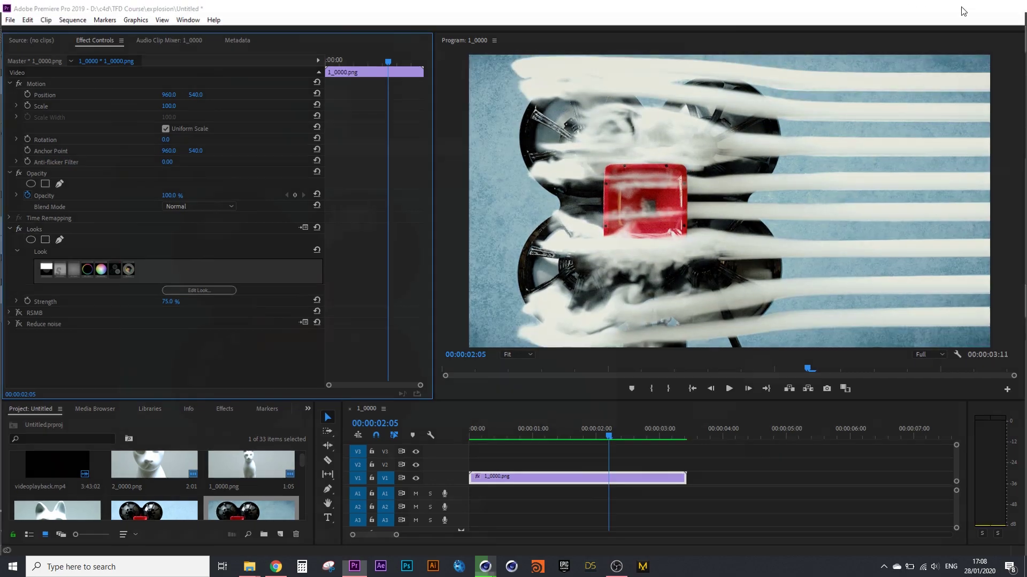
{"action": "left_click", "coordinate": [965, 5]}
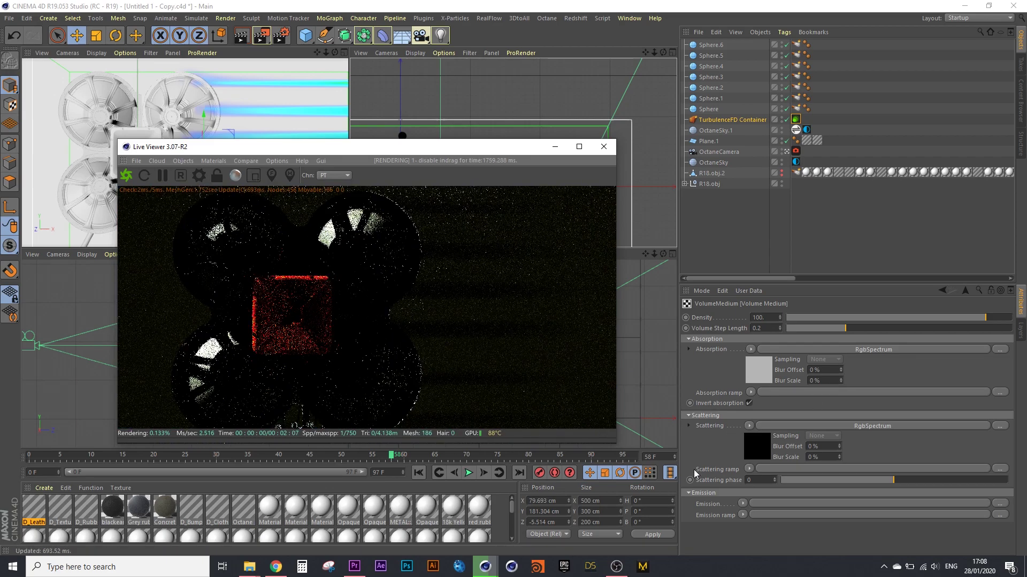
Make the Live Viewer narrower and taller, and set the medium density to about 262.5.
{"action": "left_click_drag", "start_coordinate": [613, 444], "coordinate": [448, 501]}
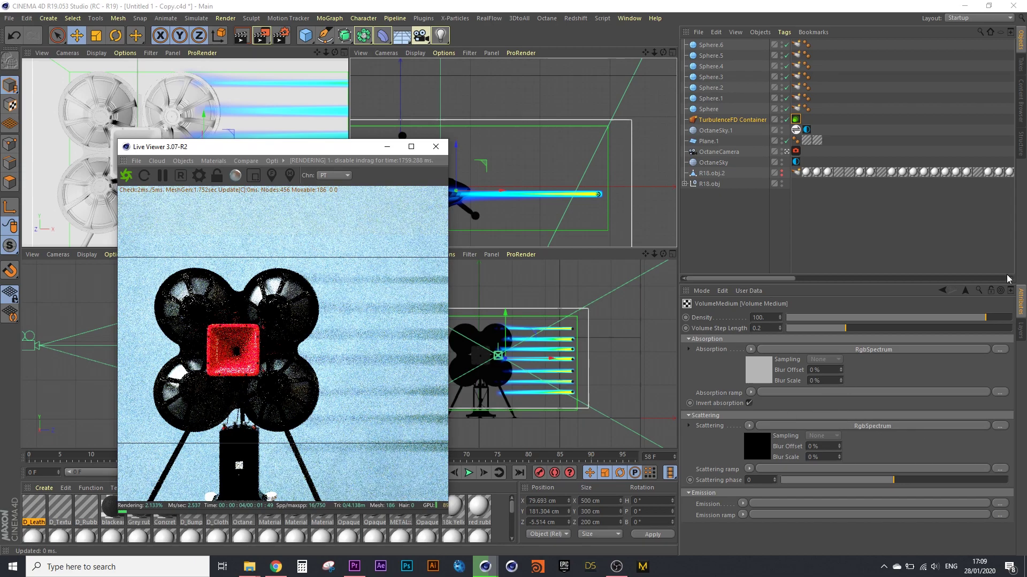
{"action": "left_click", "coordinate": [998, 321]}
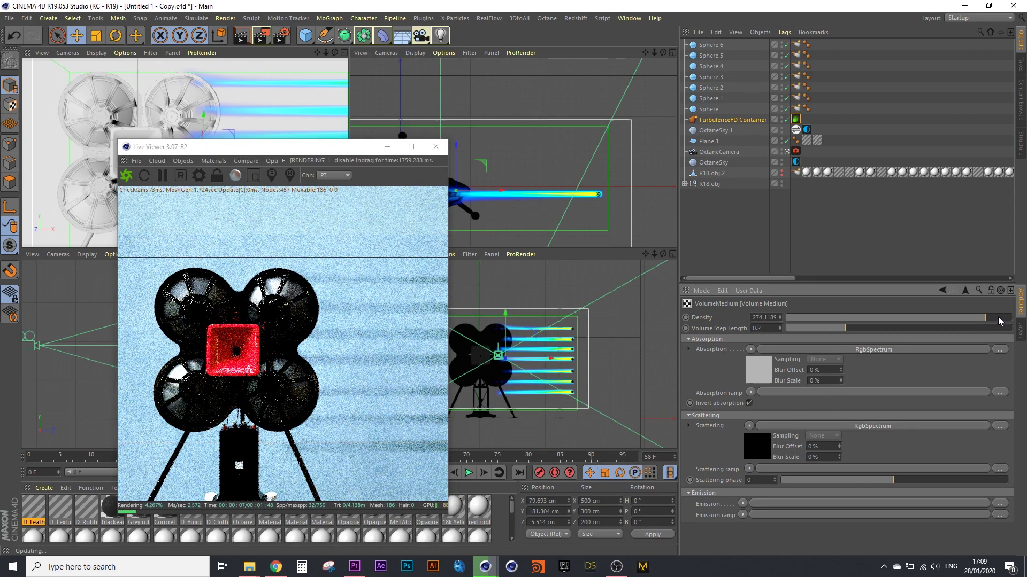
{"action": "left_click_drag", "start_coordinate": [999, 321], "coordinate": [992, 321]}
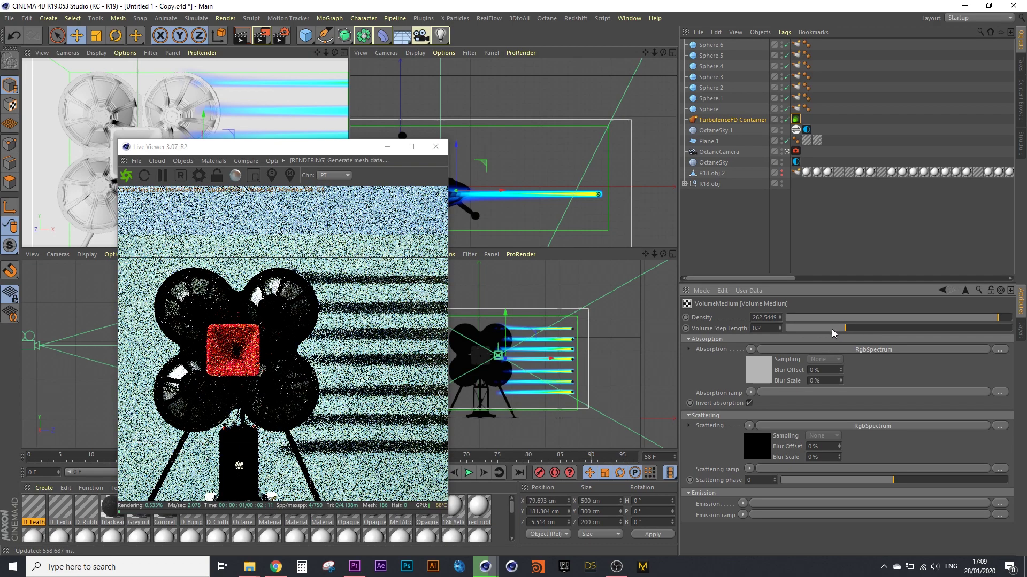
Set the scattering colour to a fully saturated bright green.
{"action": "left_click", "coordinate": [753, 453]}
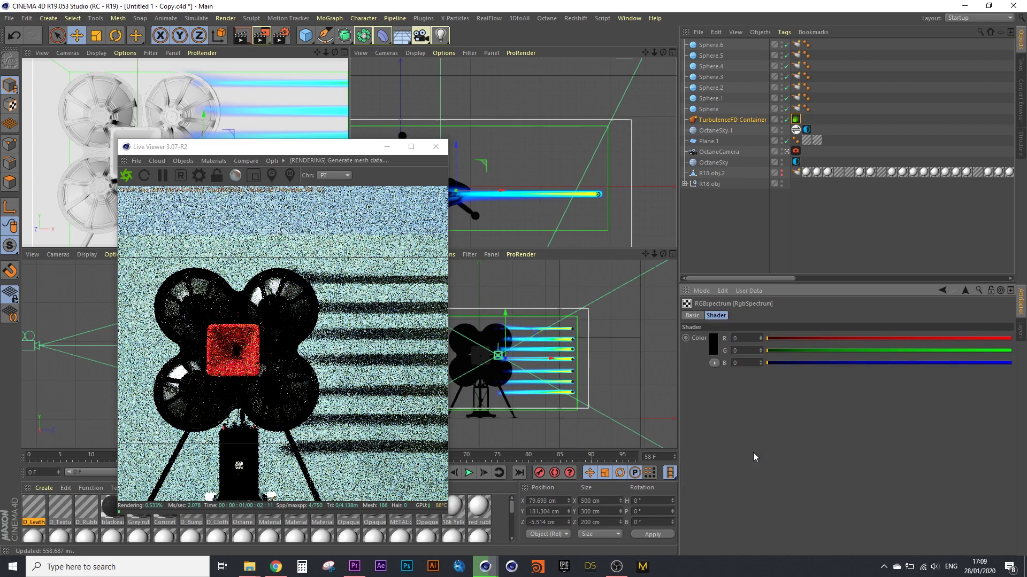
{"action": "left_click", "coordinate": [710, 341]}
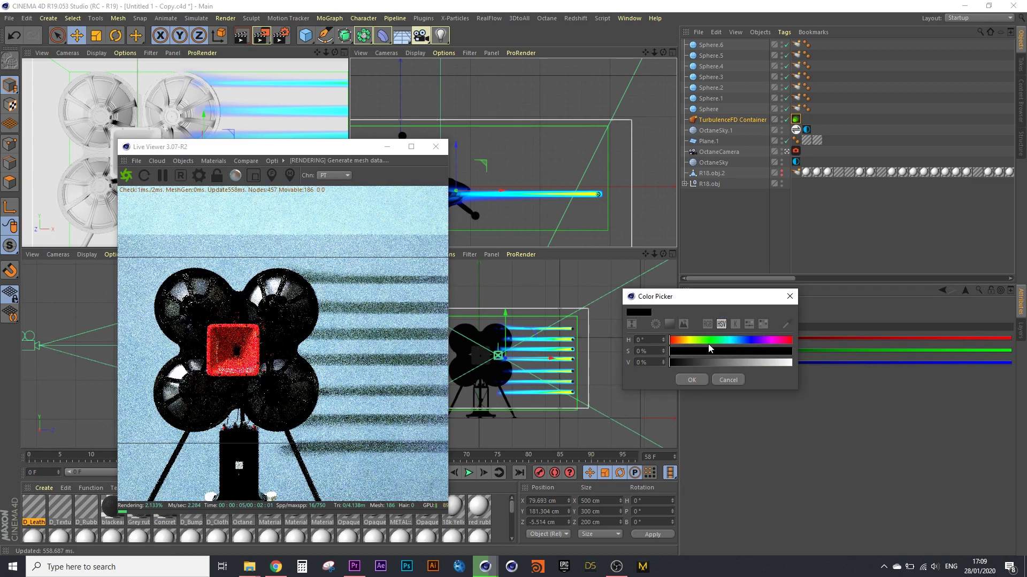
{"action": "left_click", "coordinate": [753, 351]}
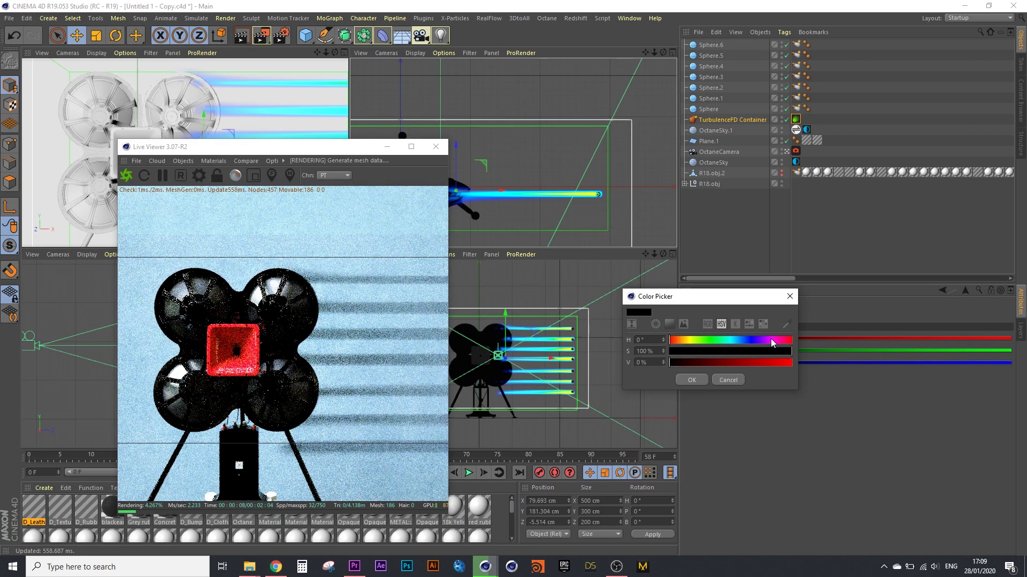
{"action": "left_click", "coordinate": [709, 339]}
{"action": "left_click", "coordinate": [791, 363]}
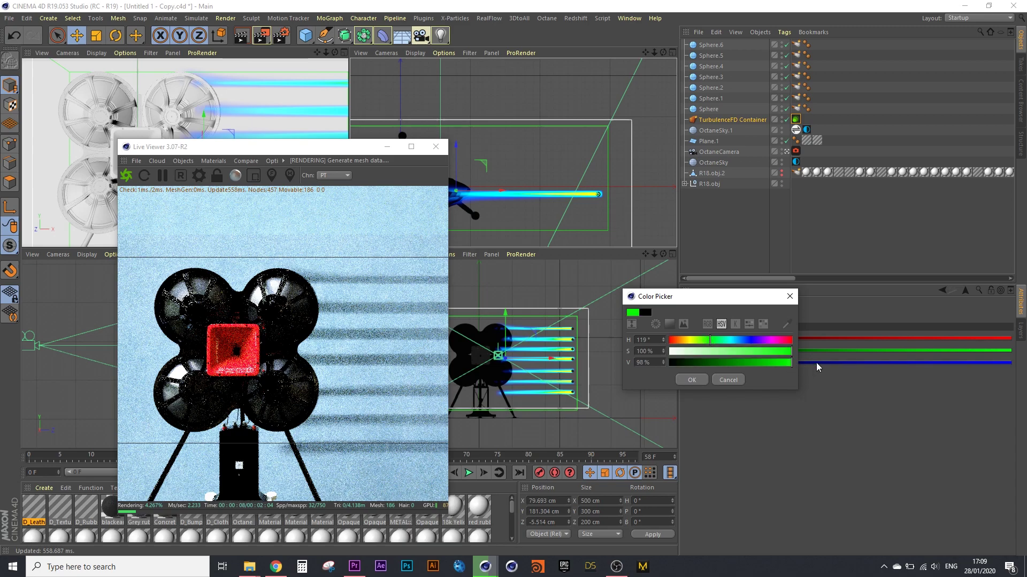
{"action": "left_click", "coordinate": [692, 380]}
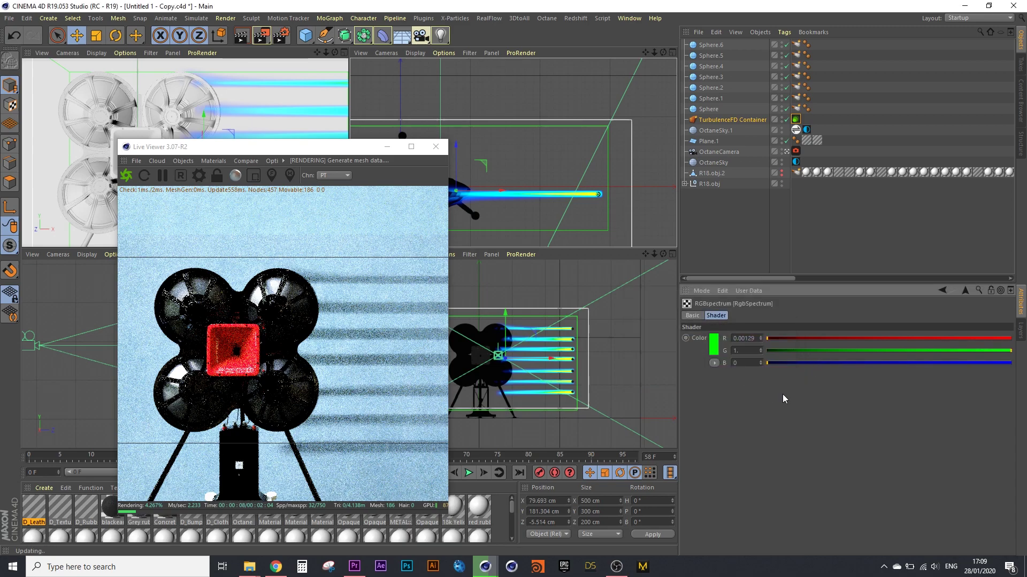
Shorten the volume step length to about 0.076 and turn off inverted absorption.
{"action": "left_click", "coordinate": [965, 291]}
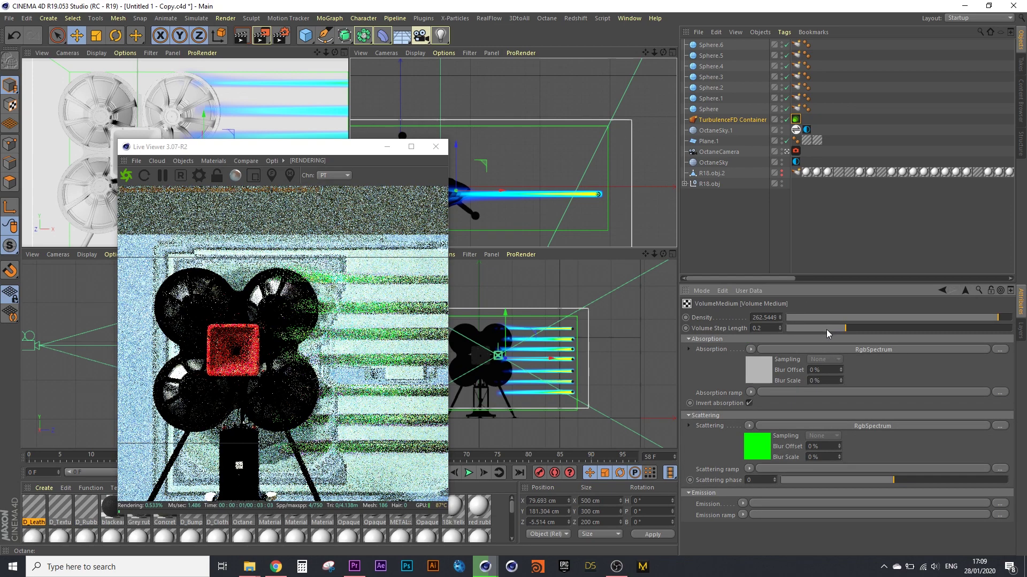
{"action": "left_click_drag", "start_coordinate": [827, 330], "coordinate": [826, 331]}
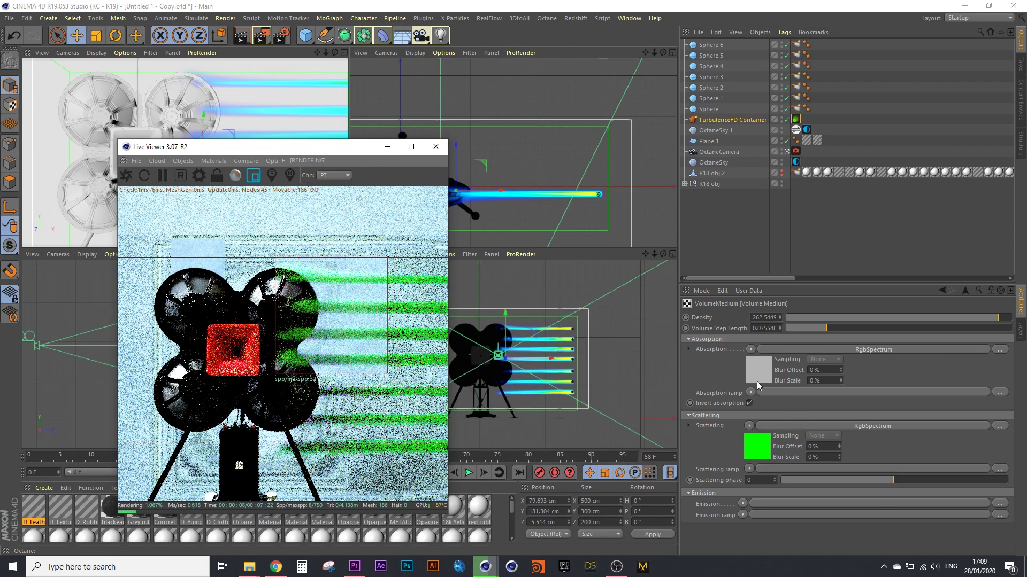
{"action": "left_click", "coordinate": [751, 403]}
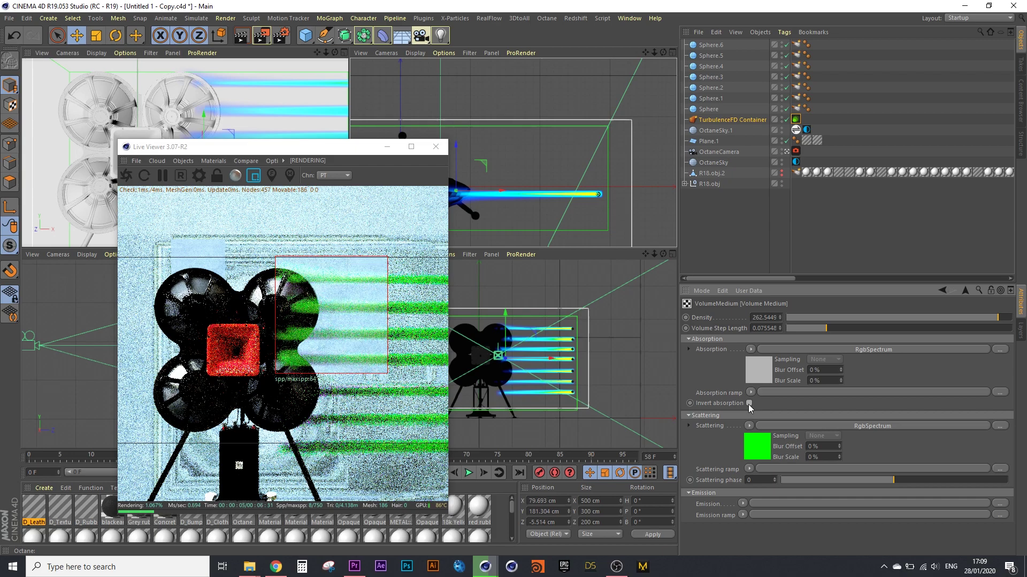
Re-enable inverted absorption and set the absorption colour to black.
{"action": "left_click", "coordinate": [748, 404]}
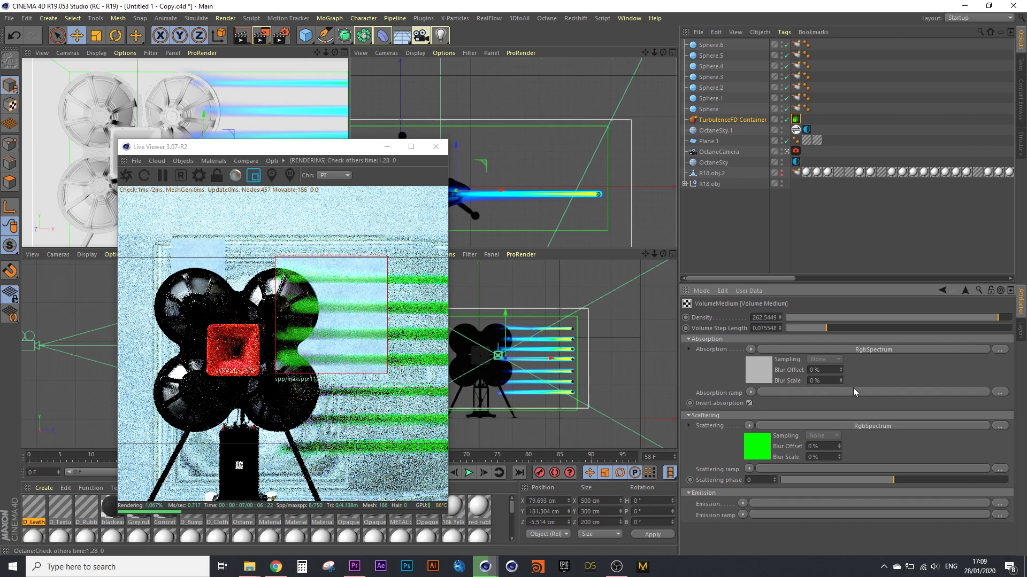
{"action": "left_click", "coordinate": [766, 364]}
{"action": "left_click", "coordinate": [714, 345]}
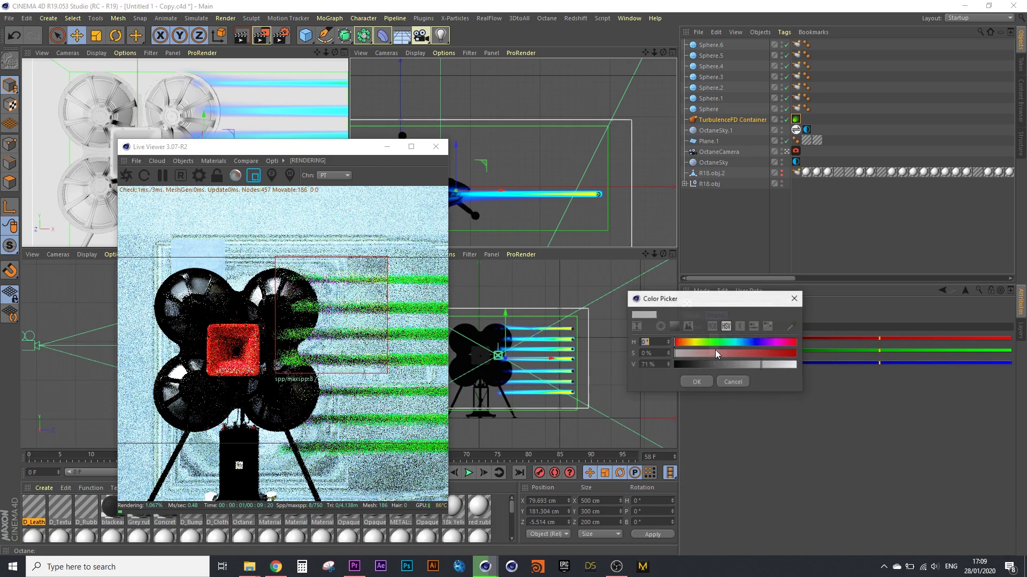
{"action": "left_click_drag", "start_coordinate": [698, 364], "coordinate": [686, 397]}
{"action": "left_click", "coordinate": [696, 383]}
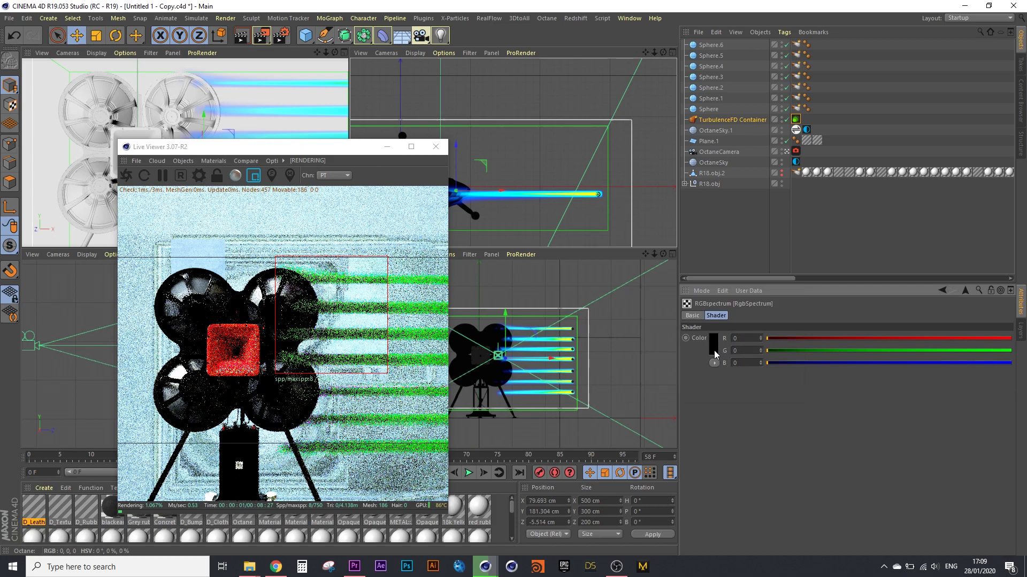
Try a white absorption colour, then a light grey one.
{"action": "left_click", "coordinate": [713, 349]}
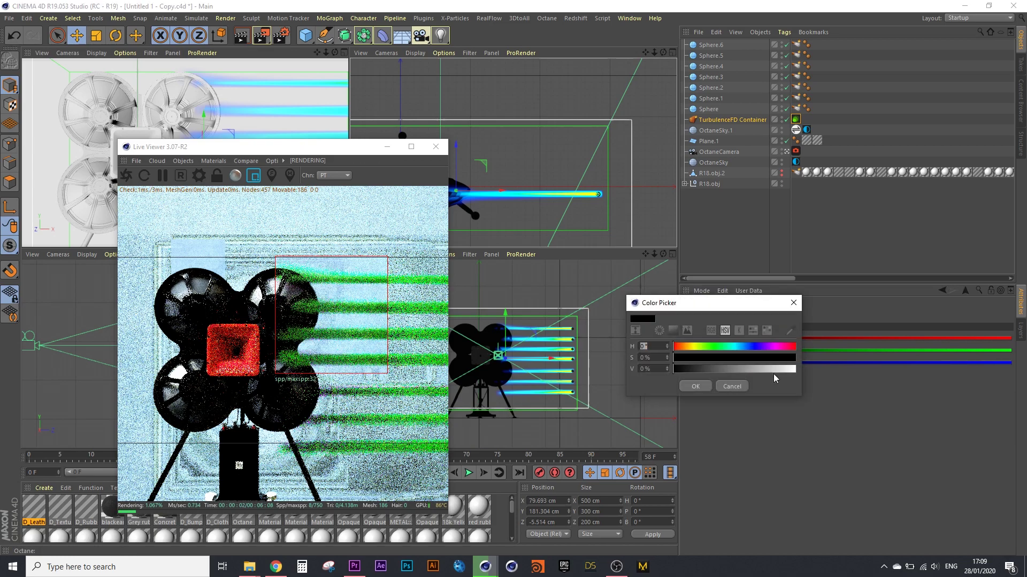
{"action": "left_click_drag", "start_coordinate": [774, 369], "coordinate": [809, 377]}
{"action": "left_click", "coordinate": [695, 386]}
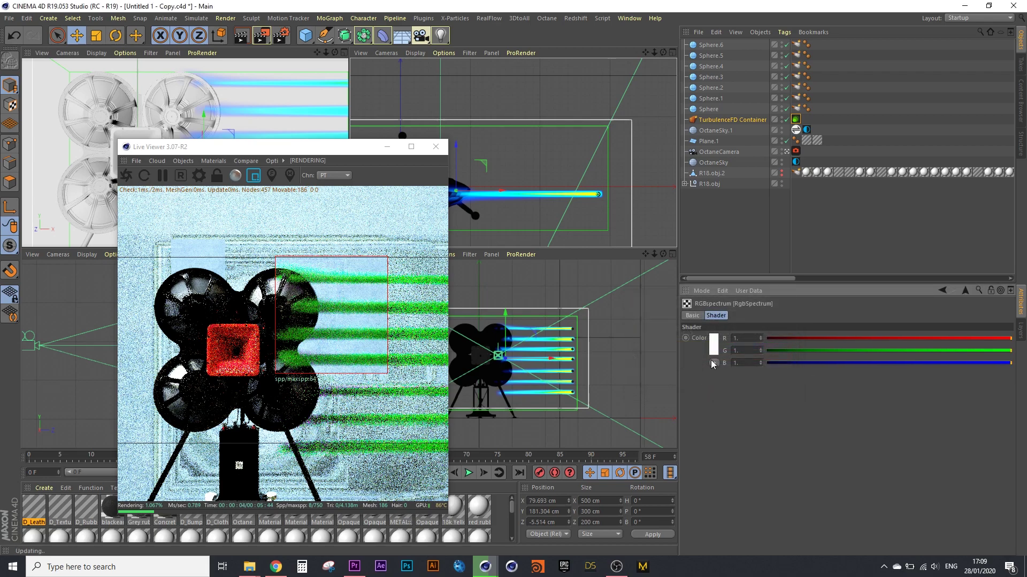
{"action": "left_click", "coordinate": [715, 347]}
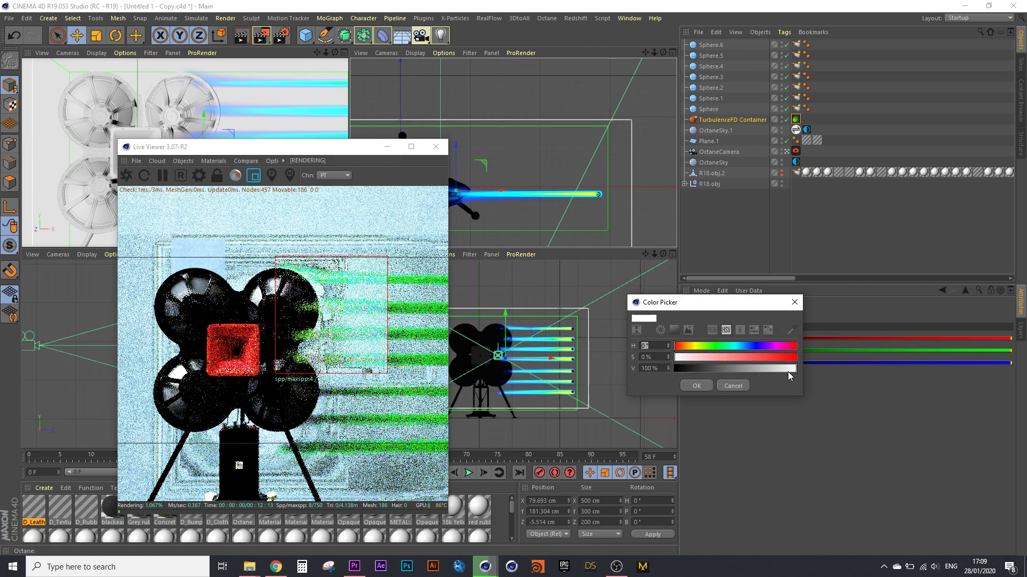
{"action": "left_click_drag", "start_coordinate": [788, 371], "coordinate": [772, 375]}
{"action": "left_click", "coordinate": [705, 387]}
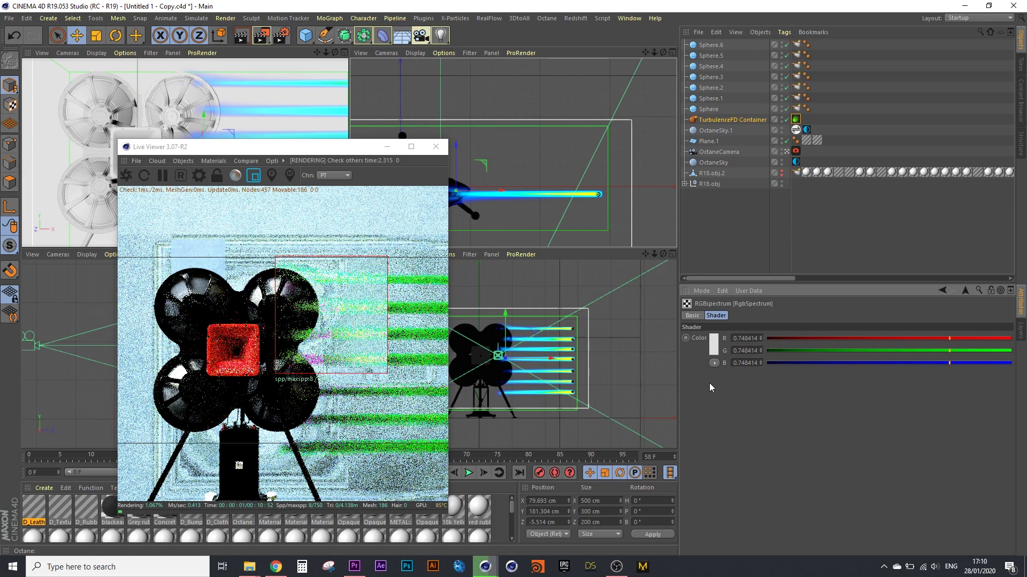
Try dark grey, then settle the absorption colour on mid grey around 0.55.
{"action": "left_click", "coordinate": [715, 346]}
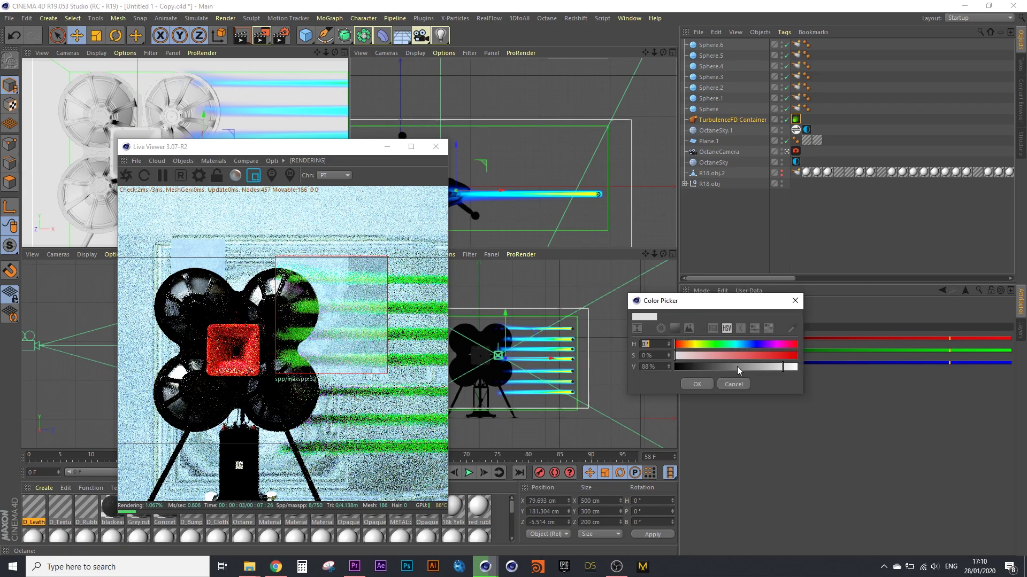
{"action": "left_click_drag", "start_coordinate": [747, 367], "coordinate": [704, 367]}
{"action": "left_click", "coordinate": [711, 384]}
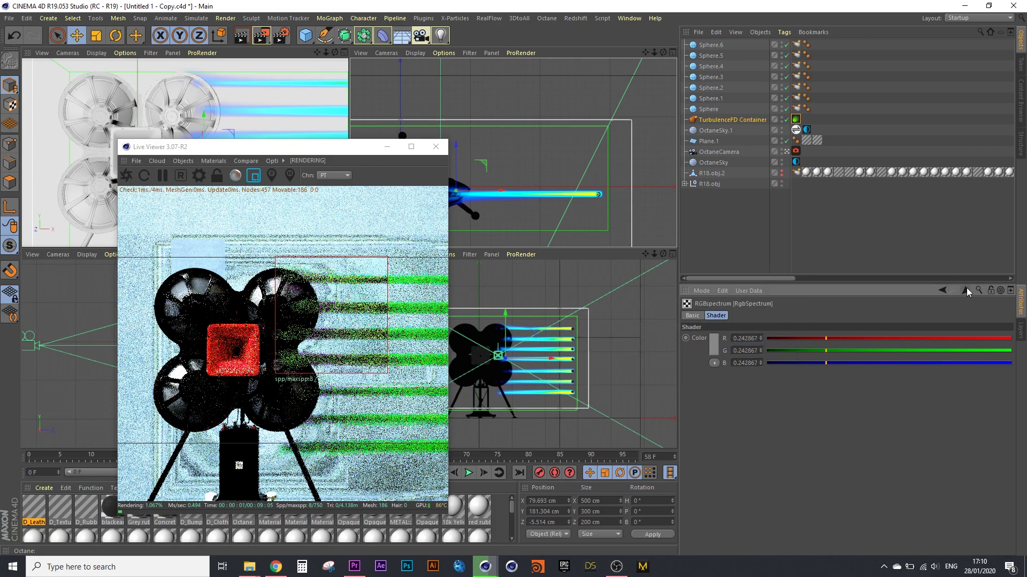
{"action": "left_click", "coordinate": [714, 347]}
{"action": "left_click", "coordinate": [766, 370]}
{"action": "left_click", "coordinate": [694, 387]}
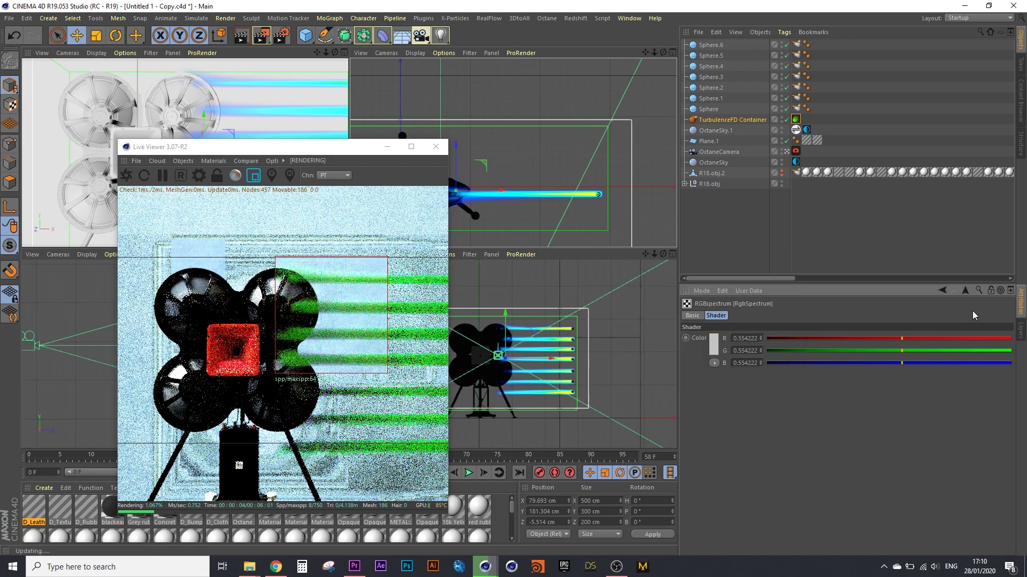
{"action": "left_click", "coordinate": [965, 290]}
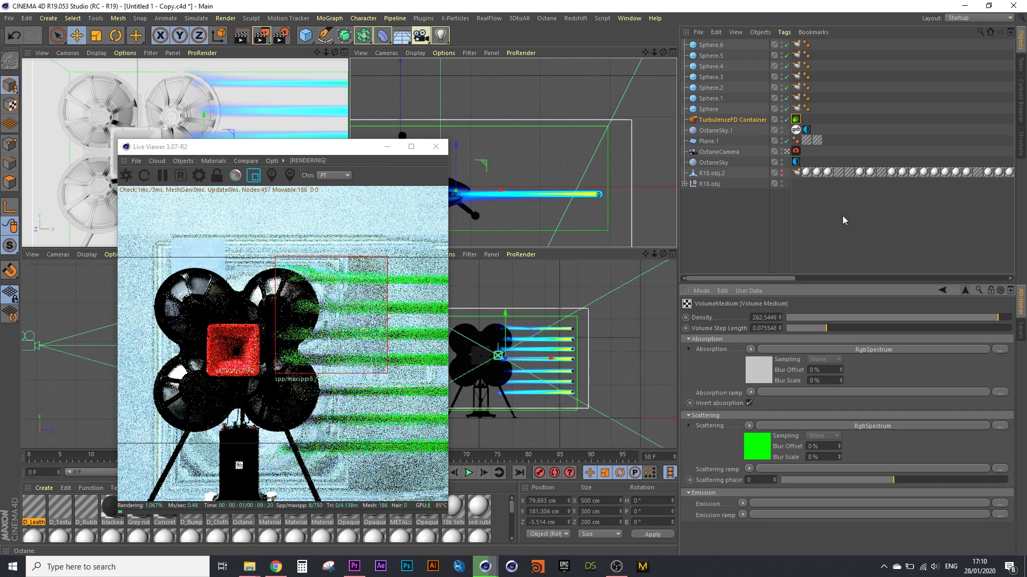
Inspect the OctaneSky tag, the OctaneCamera imager settings and the smoke's object tag.
{"action": "left_click", "coordinate": [807, 130]}
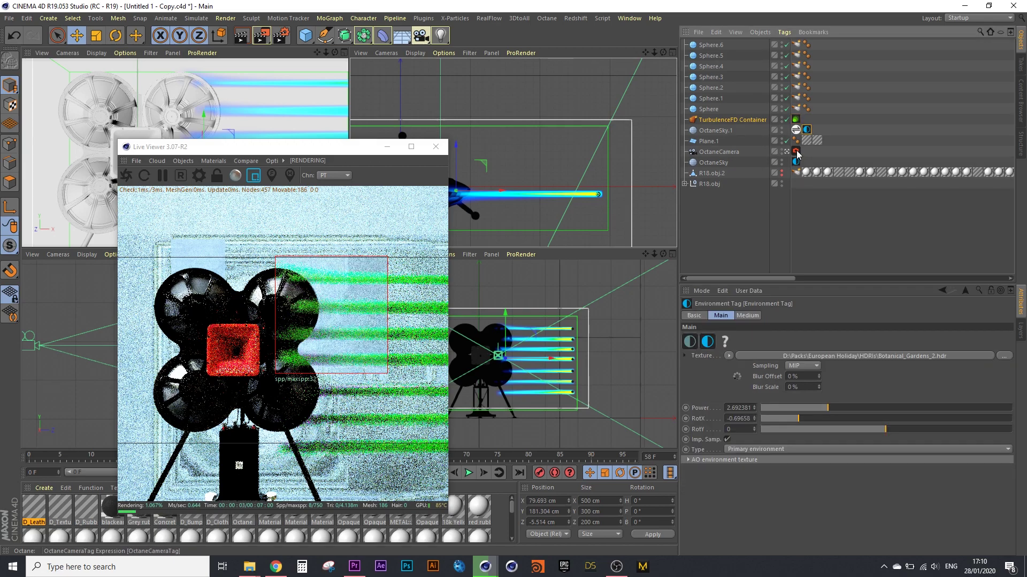
{"action": "left_click", "coordinate": [795, 152]}
{"action": "left_click", "coordinate": [836, 316]}
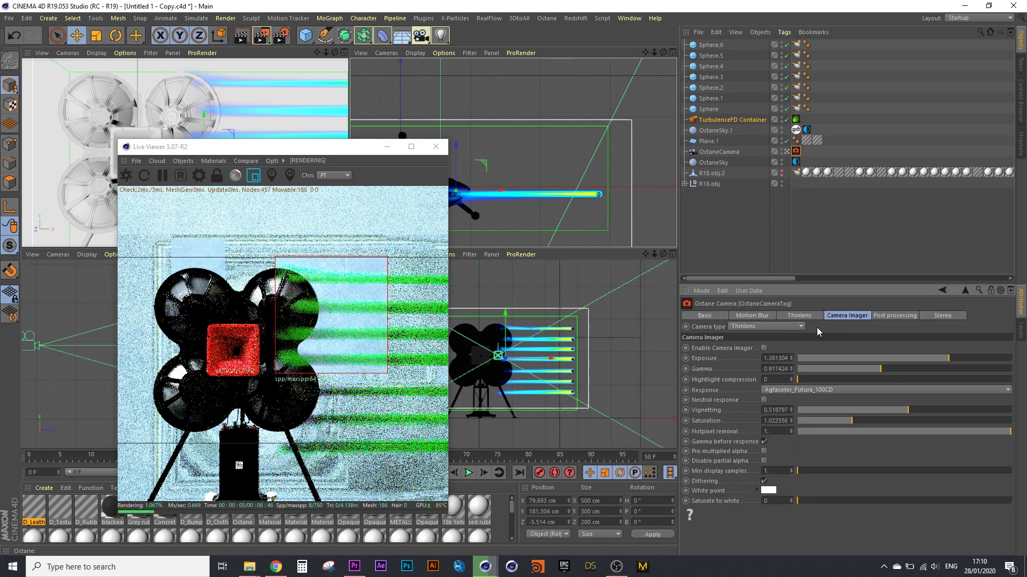
{"action": "left_click", "coordinate": [796, 173]}
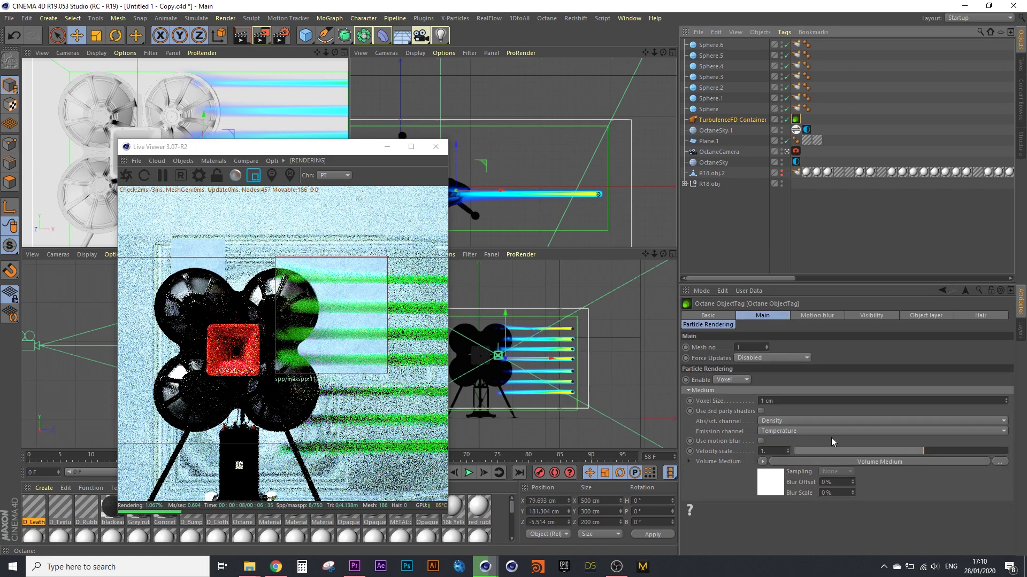
Set the smoke medium's volume step length to about 0.042 and density to about 650.
{"action": "left_click", "coordinate": [762, 484]}
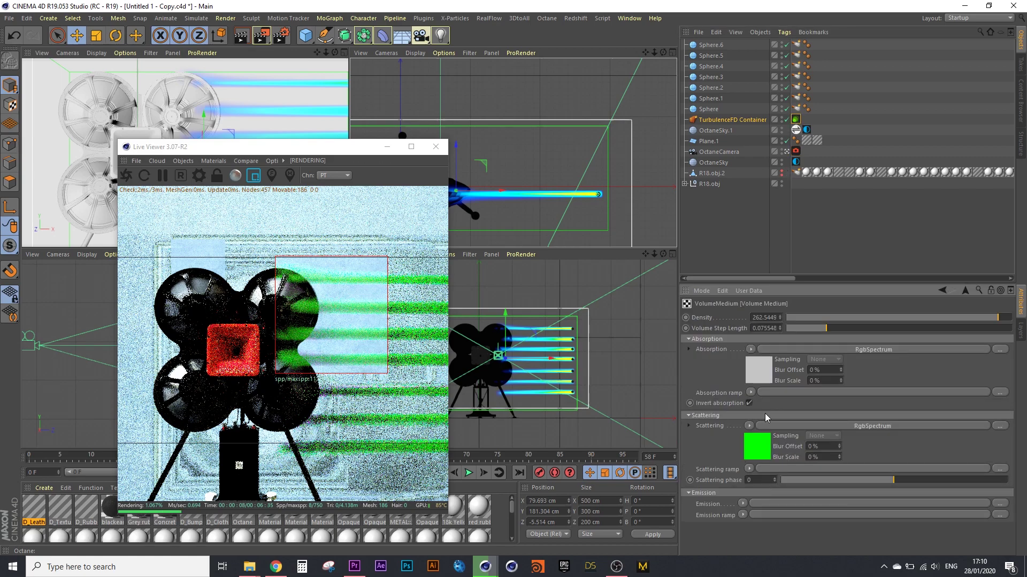
{"action": "left_click", "coordinate": [762, 428]}
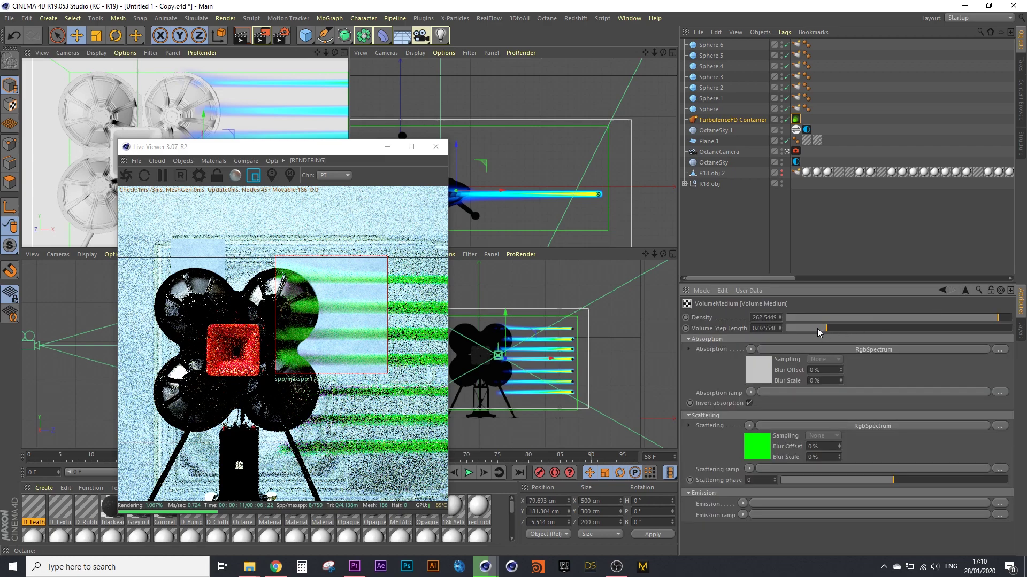
{"action": "left_click_drag", "start_coordinate": [817, 328], "coordinate": [814, 327]}
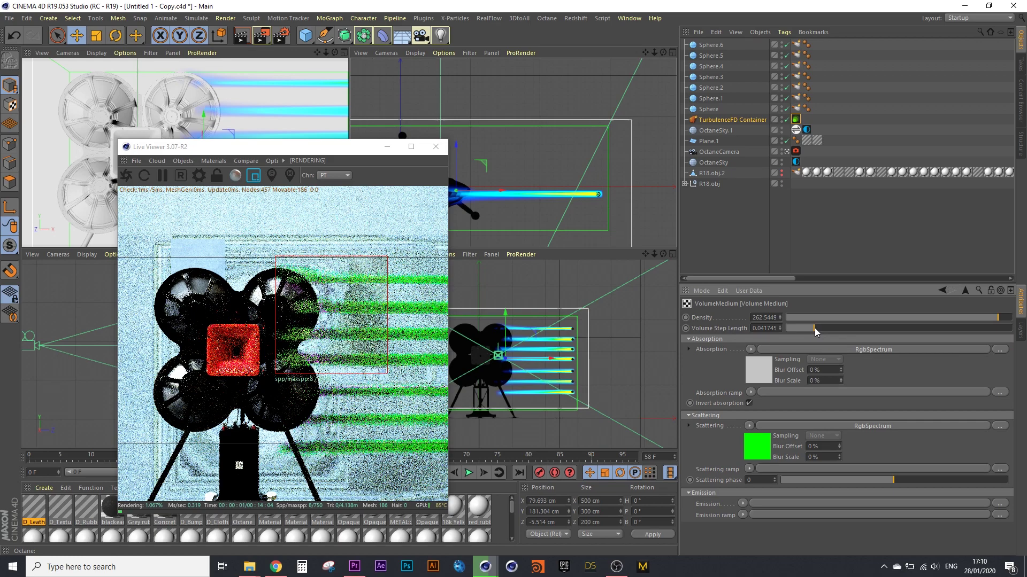
{"action": "left_click_drag", "start_coordinate": [866, 319], "coordinate": [1010, 323]}
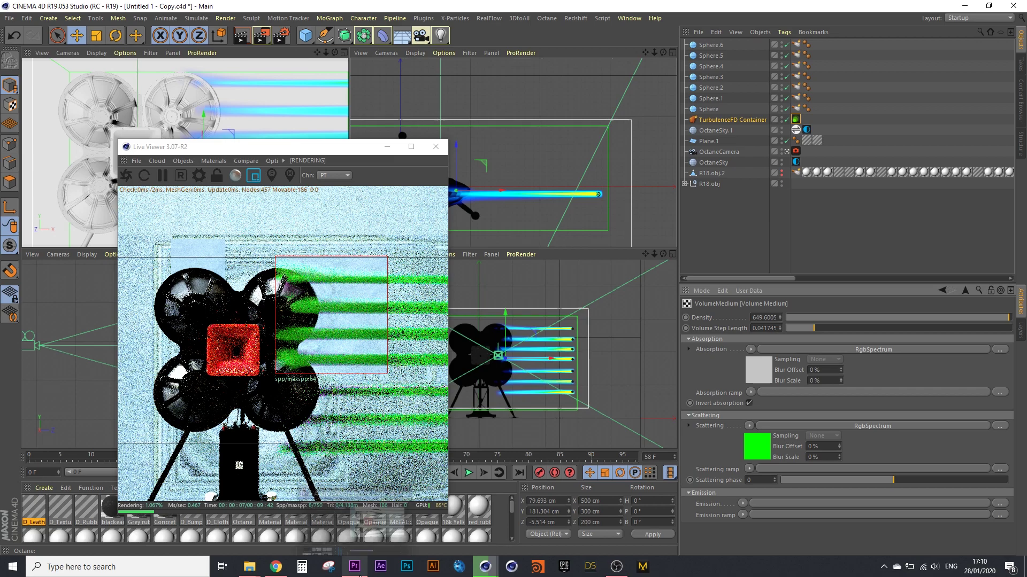
{"action": "mouse_move", "coordinate": [354, 567]}
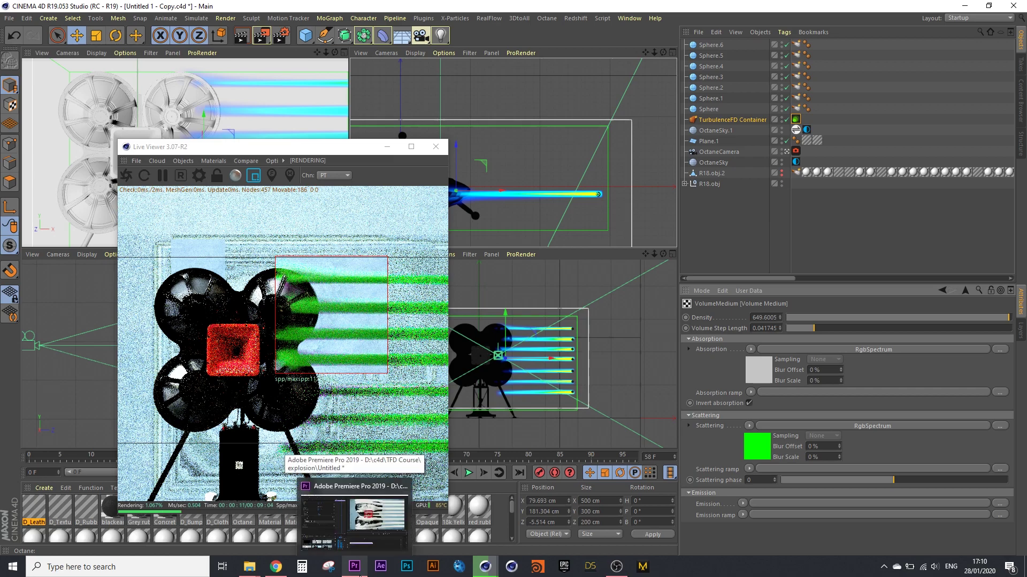
Play and scrub the white-smoke speaker comp in Premiere Pro around the two-second mark.
{"action": "left_click", "coordinate": [353, 567]}
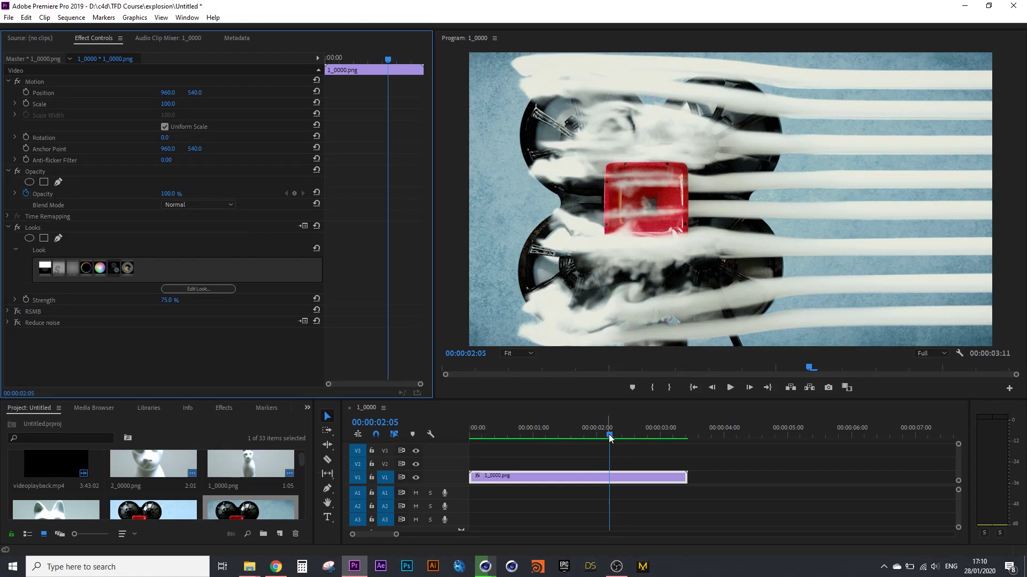
{"action": "left_click_drag", "start_coordinate": [610, 438], "coordinate": [525, 439]}
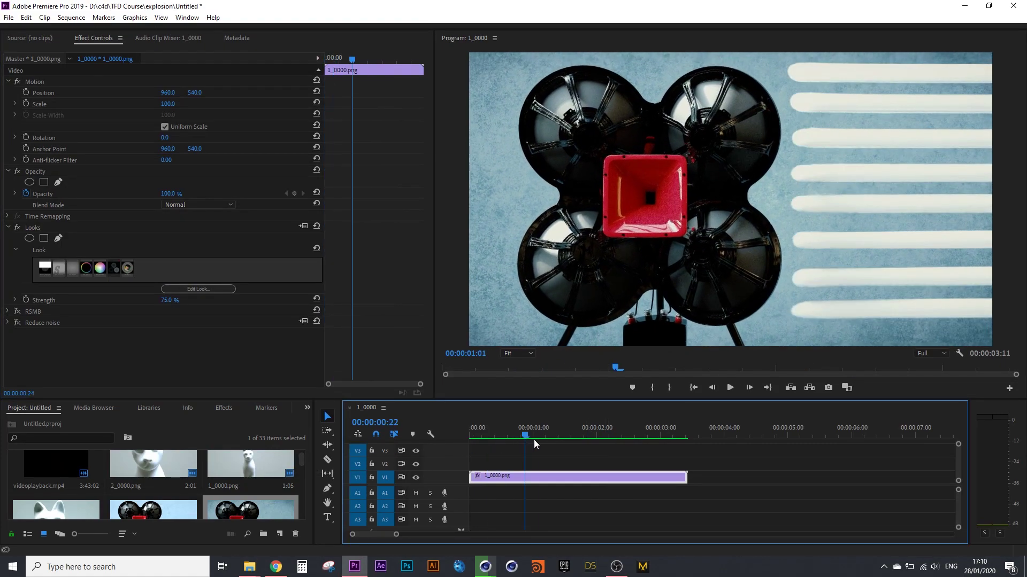
{"action": "key", "text": "space"}
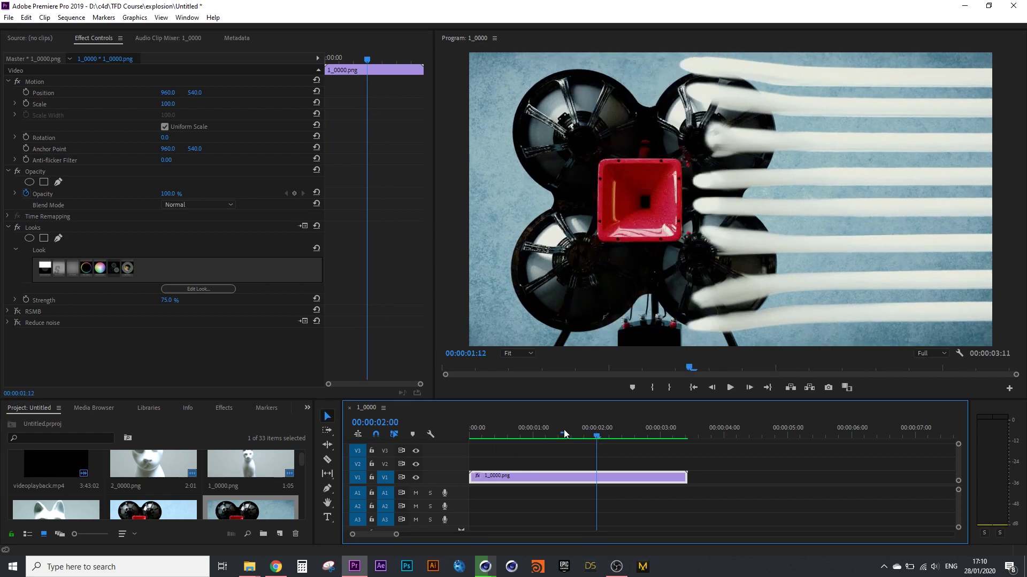
{"action": "mouse_move", "coordinate": [564, 435]}
{"action": "left_mouse_down"}
{"action": "mouse_move", "coordinate": [623, 433]}
{"action": "mouse_move", "coordinate": [599, 428]}
{"action": "left_mouse_up"}
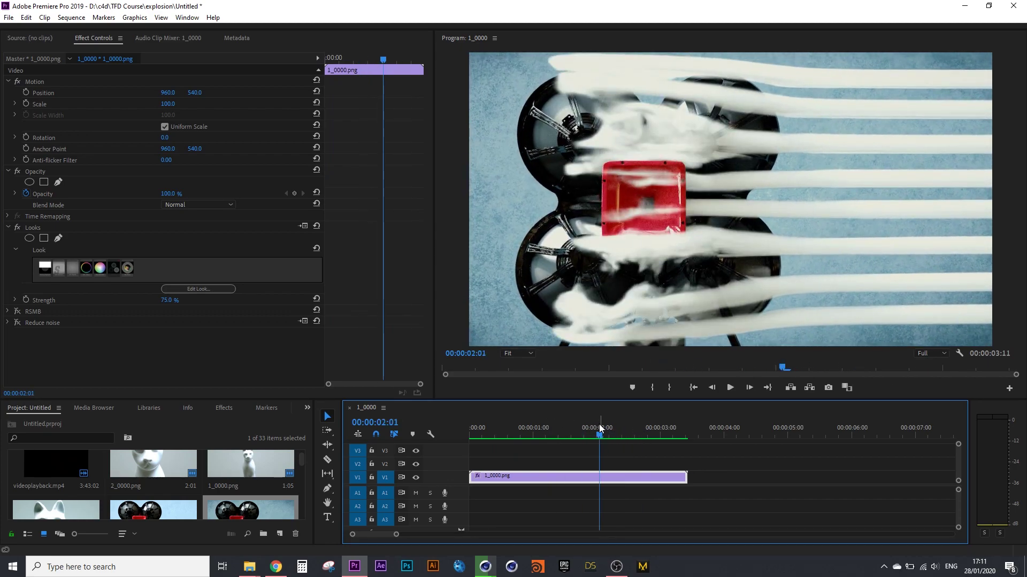